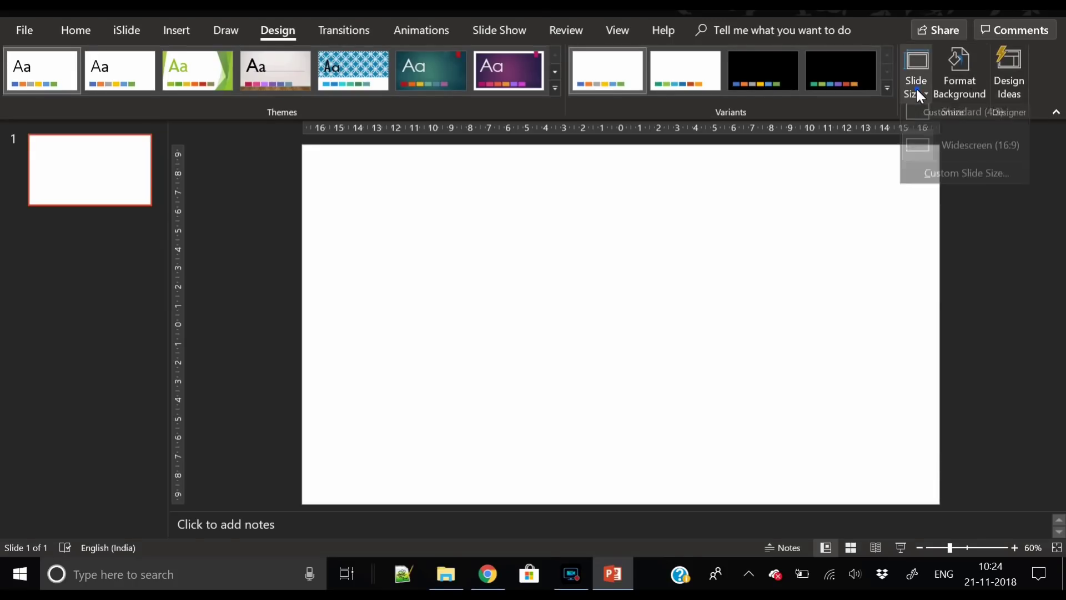
Enter a custom slide size of width 2960 px and height 14, then apply it.
click(287, 32)
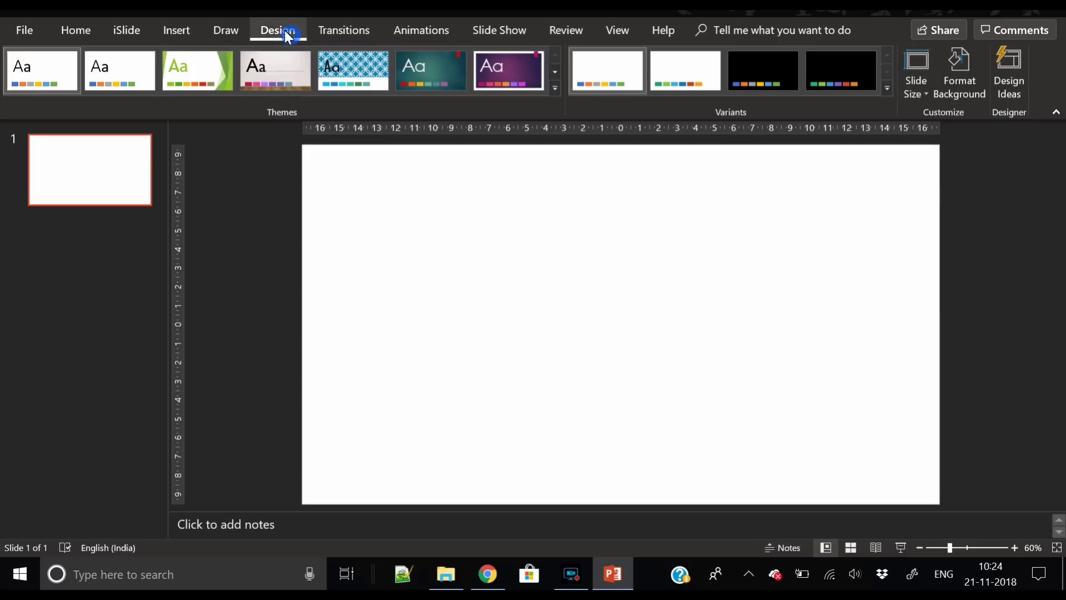
click(925, 95)
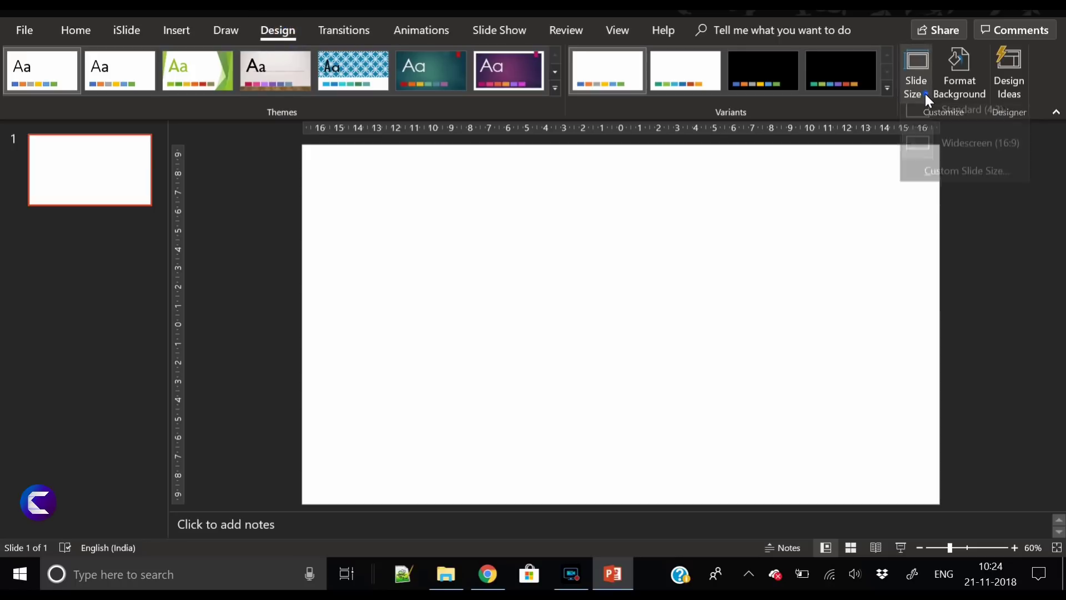
click(950, 187)
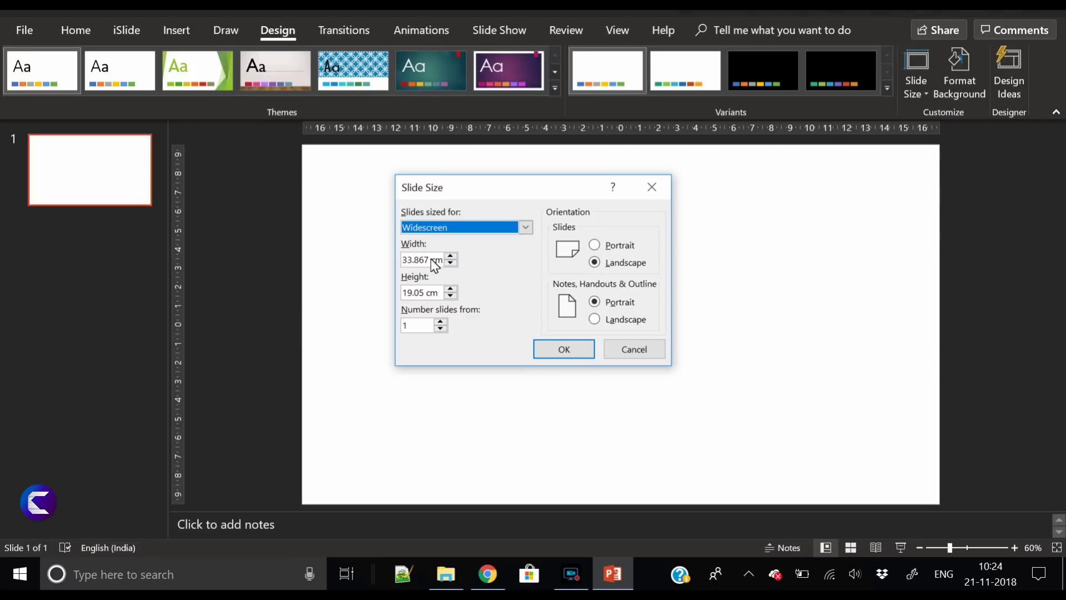
key(Tab)
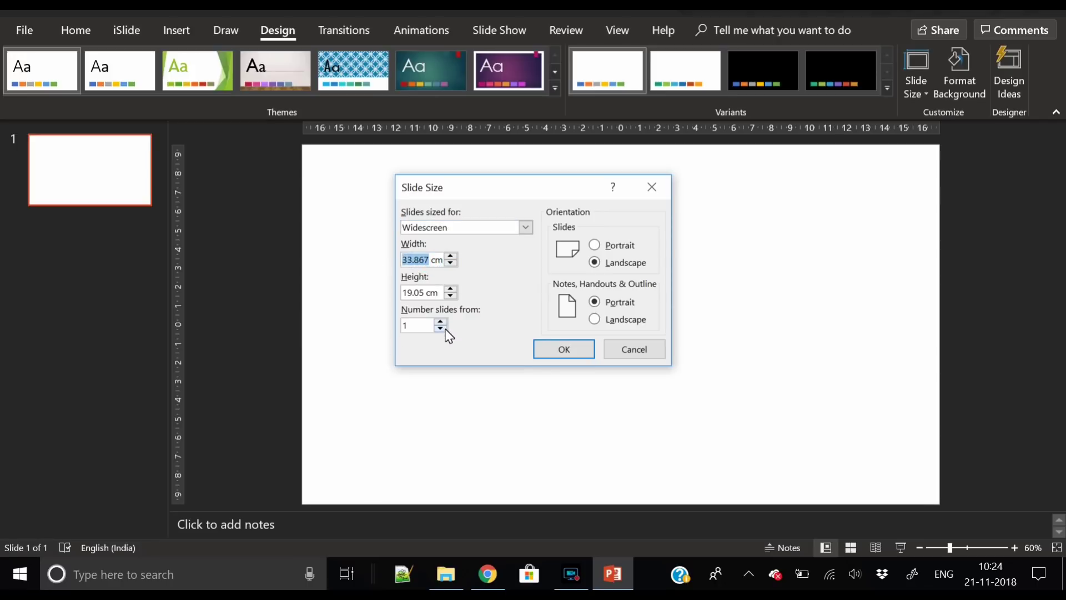
text(29)
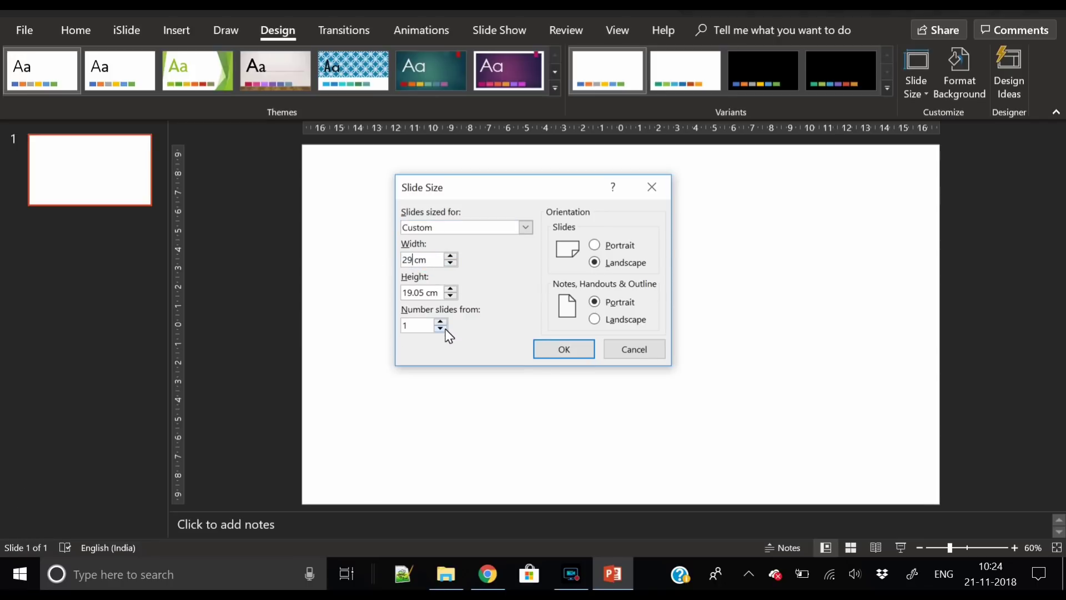
text(60)
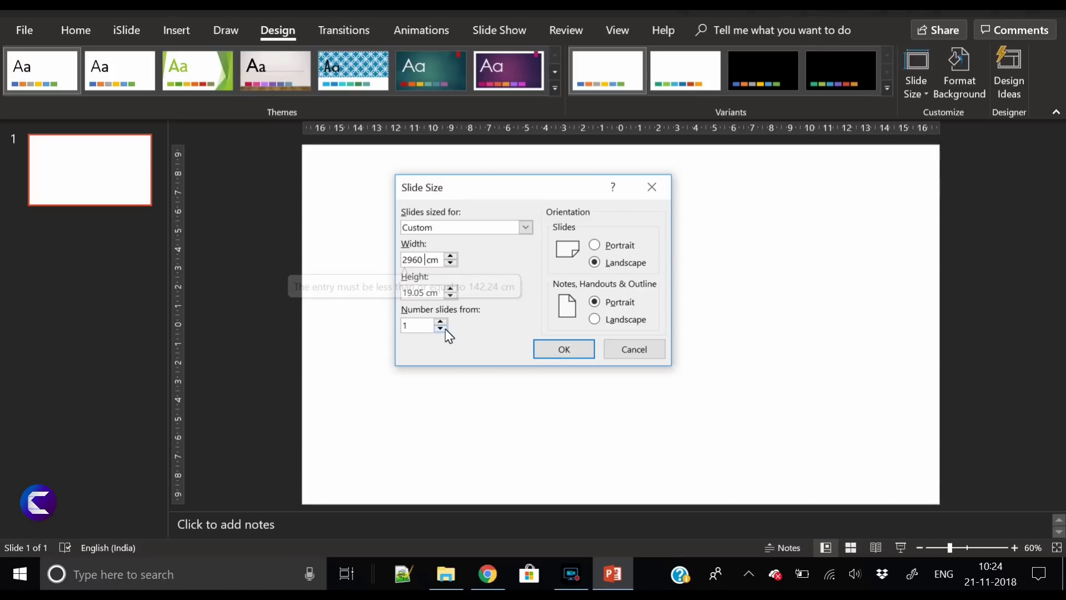
key(Delete)
key(Delete)
key(Delete)
text(px)
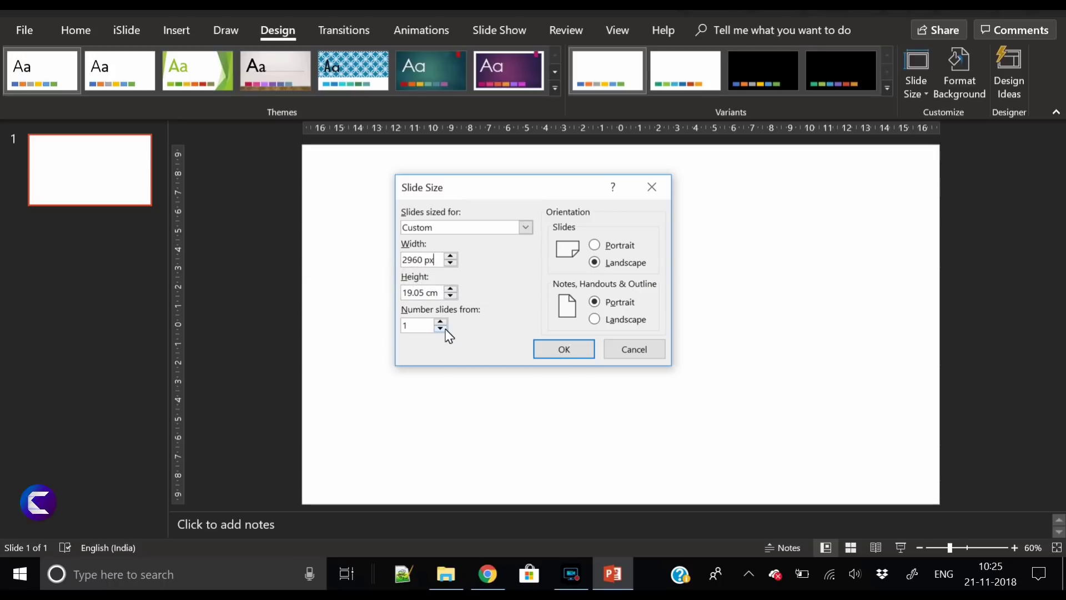
drag(438, 294, 381, 304)
text(1440)
key(Return)
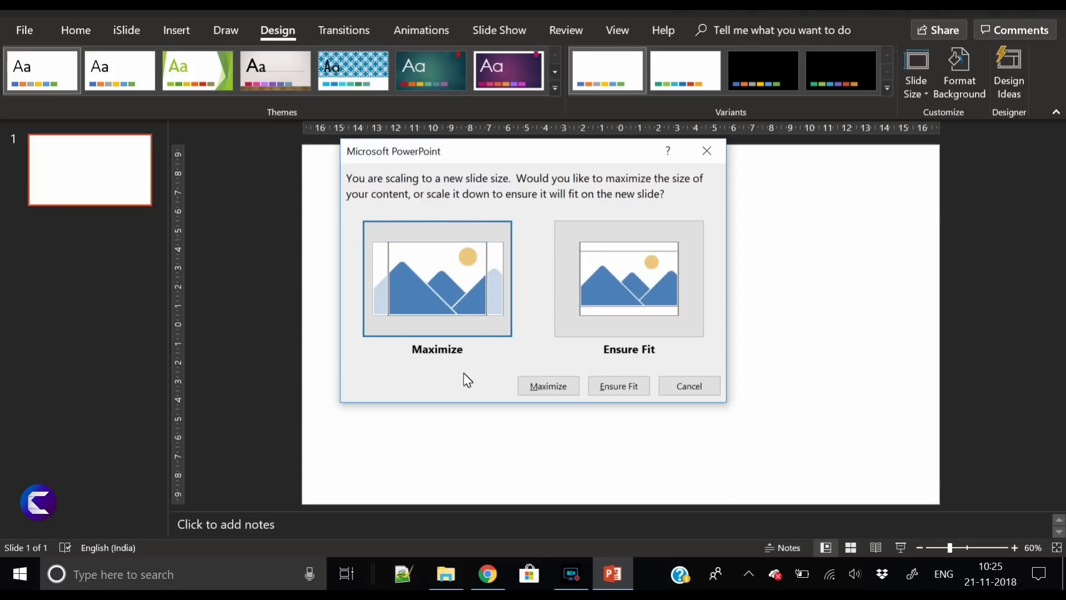
Choose Ensure Fit, then draw a right triangle from the top-left corner, 25.4 cm tall and 19.56 cm wide.
click(629, 392)
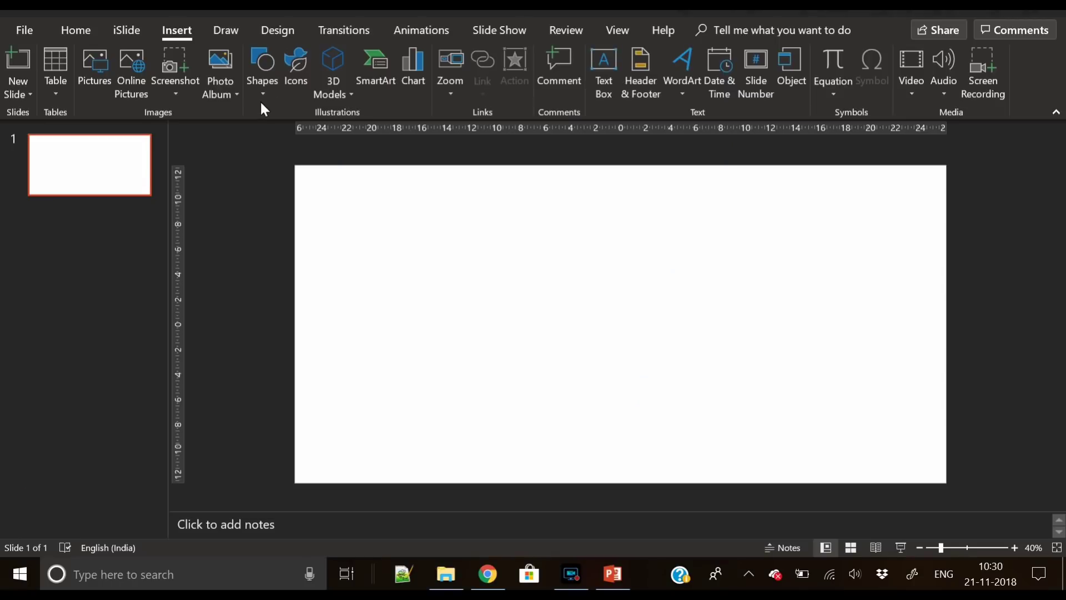
click(259, 88)
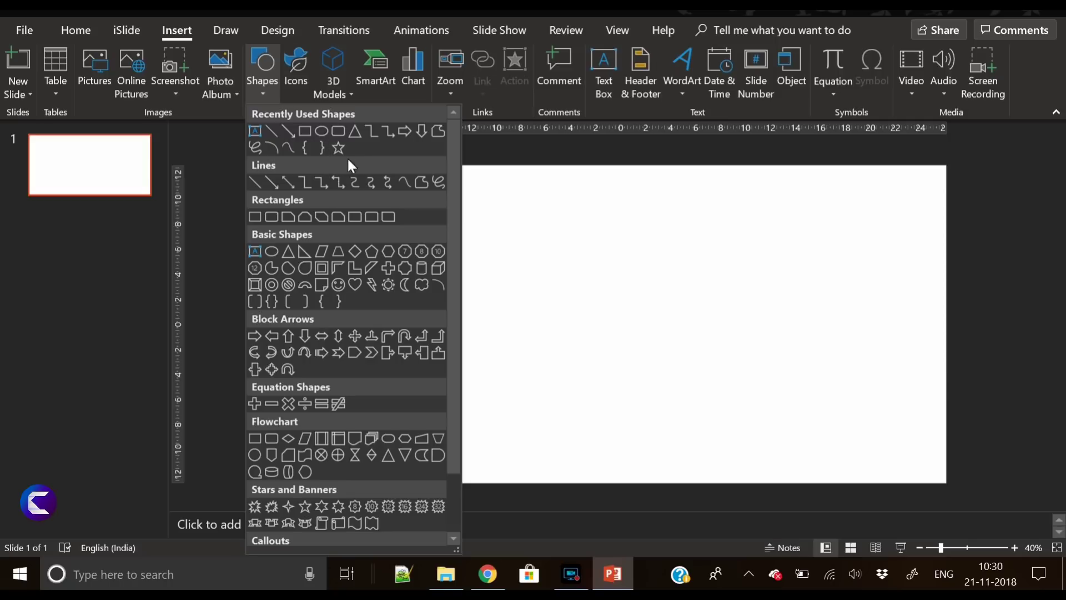
click(299, 257)
drag(334, 224, 557, 483)
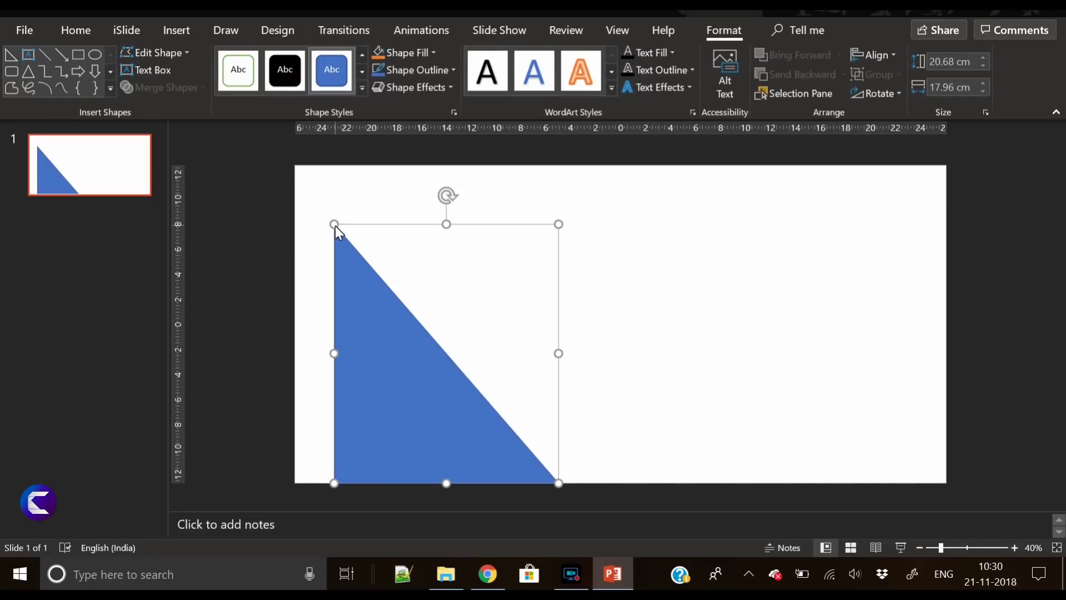
drag(335, 225, 294, 168)
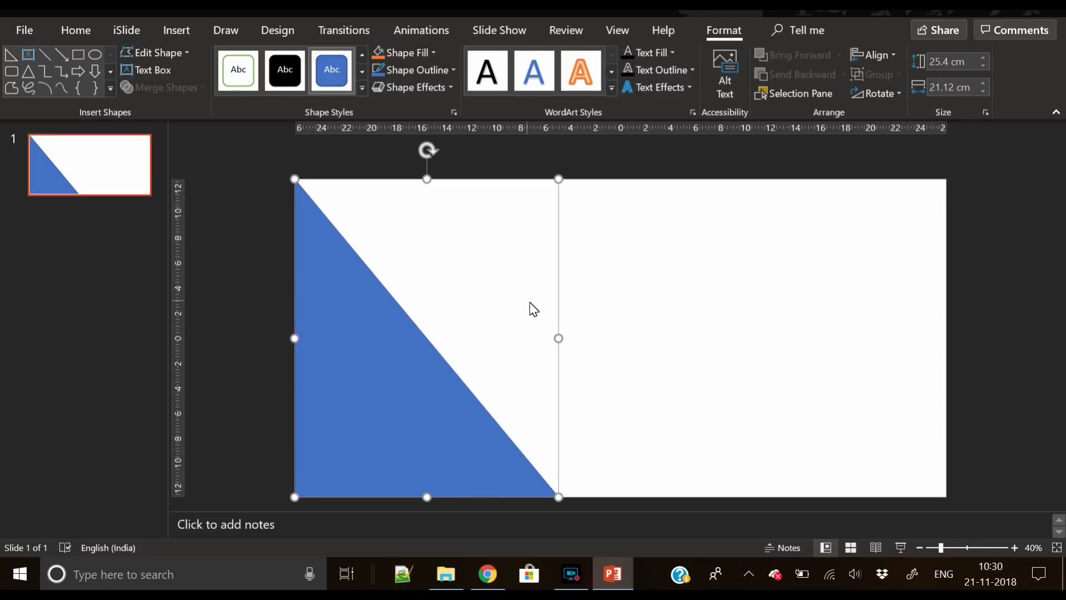
drag(559, 338, 540, 375)
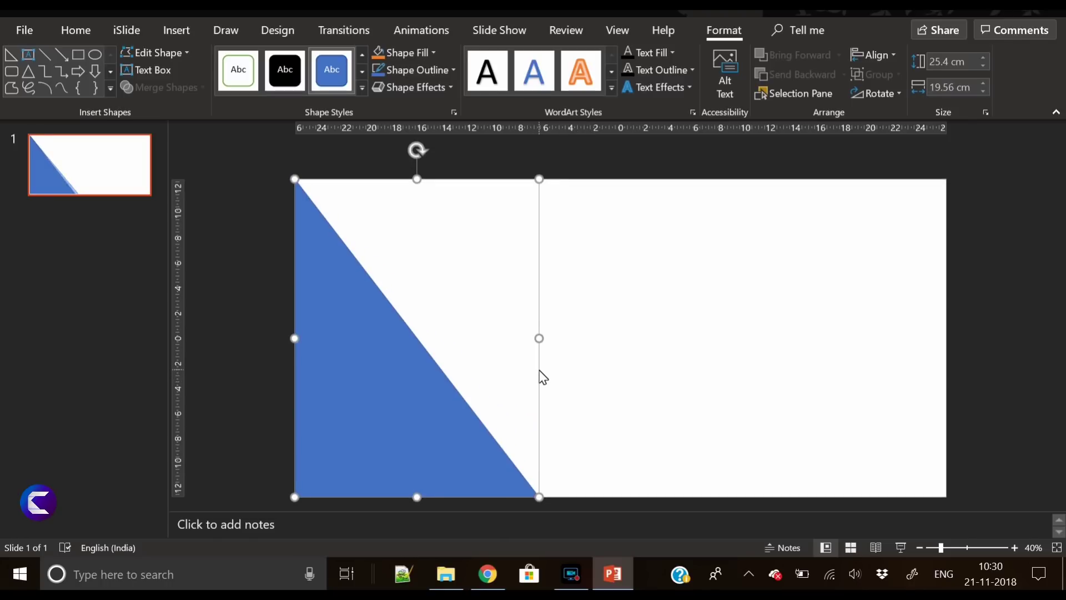
Remove the triangle's outline and give it a diagonal-stripe pattern fill.
click(430, 75)
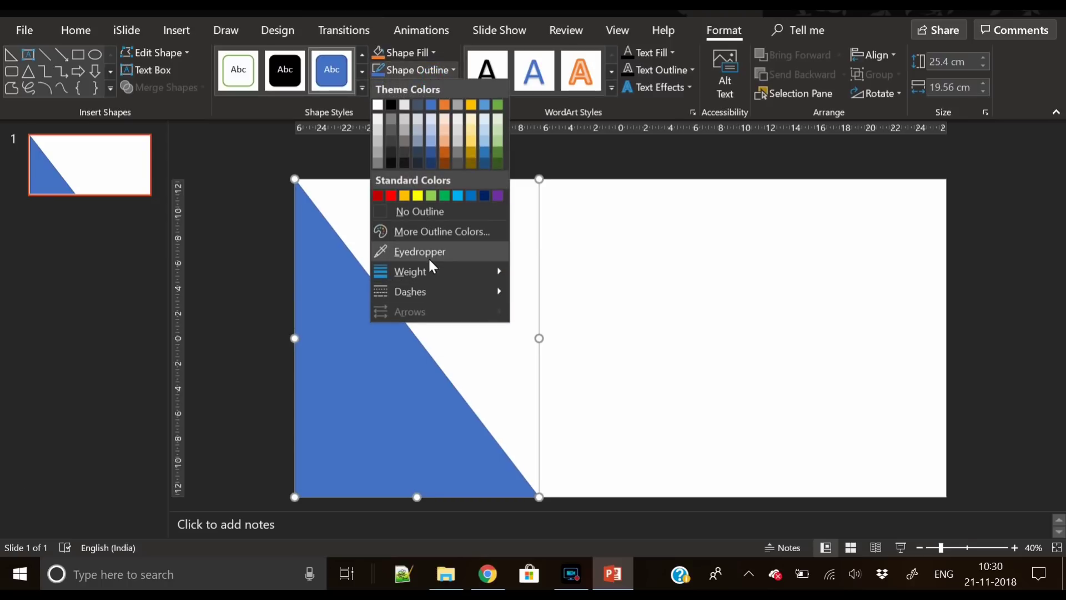
click(429, 215)
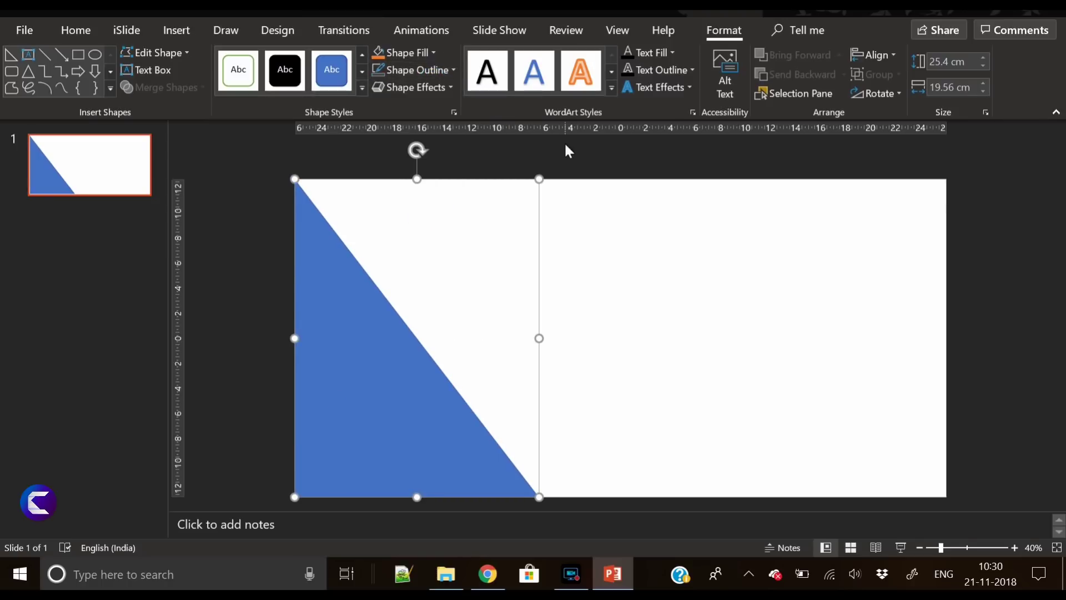
click(456, 112)
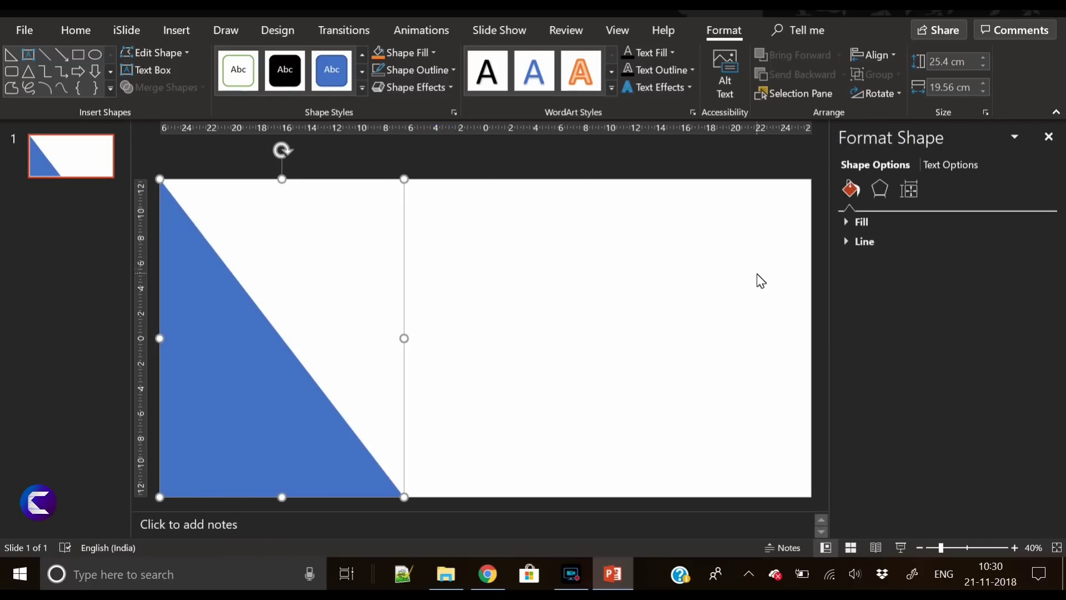
click(865, 220)
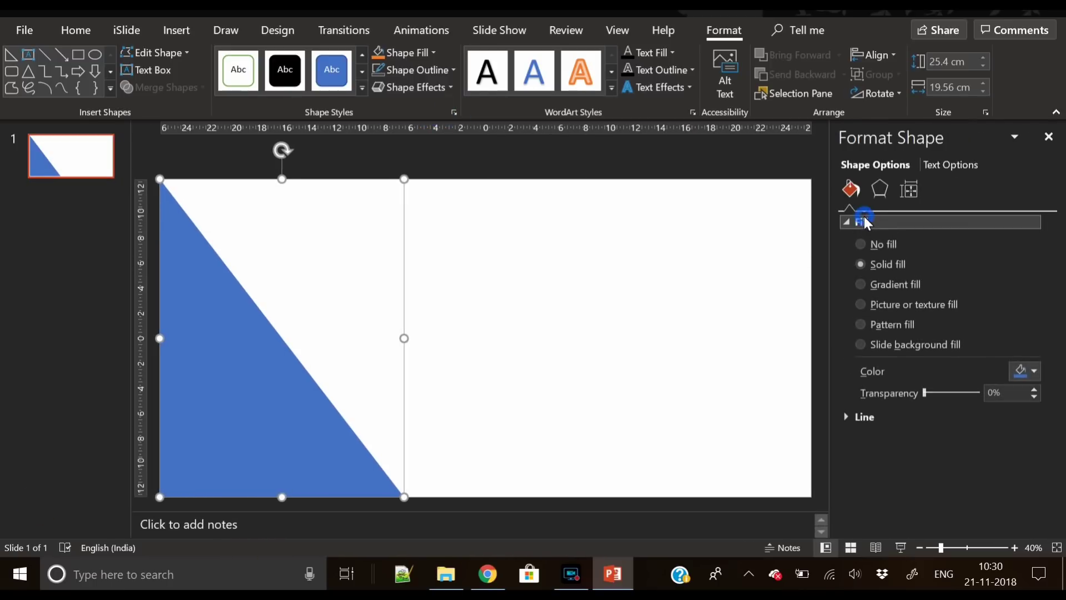
click(892, 305)
click(893, 325)
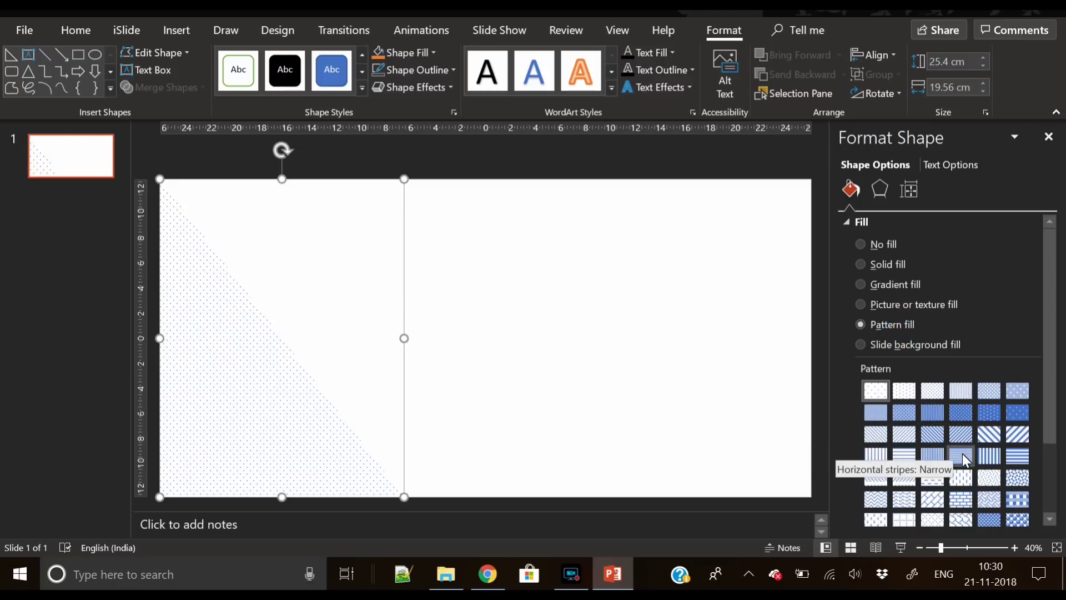
click(968, 441)
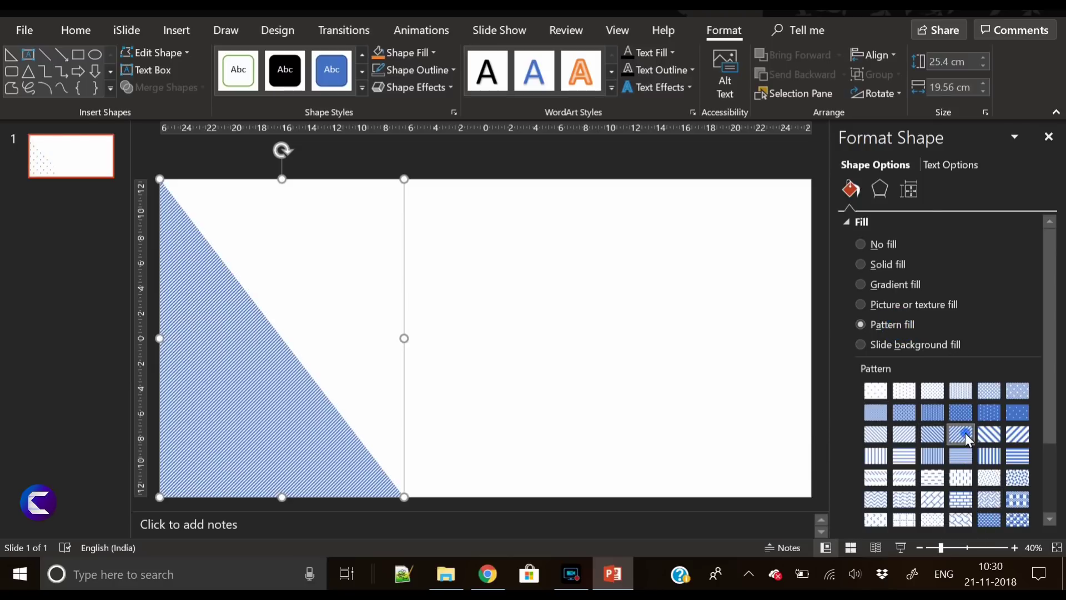
Set the pattern background to dark grey and the stripes to a light grey.
scroll(1054, 383, down, 3)
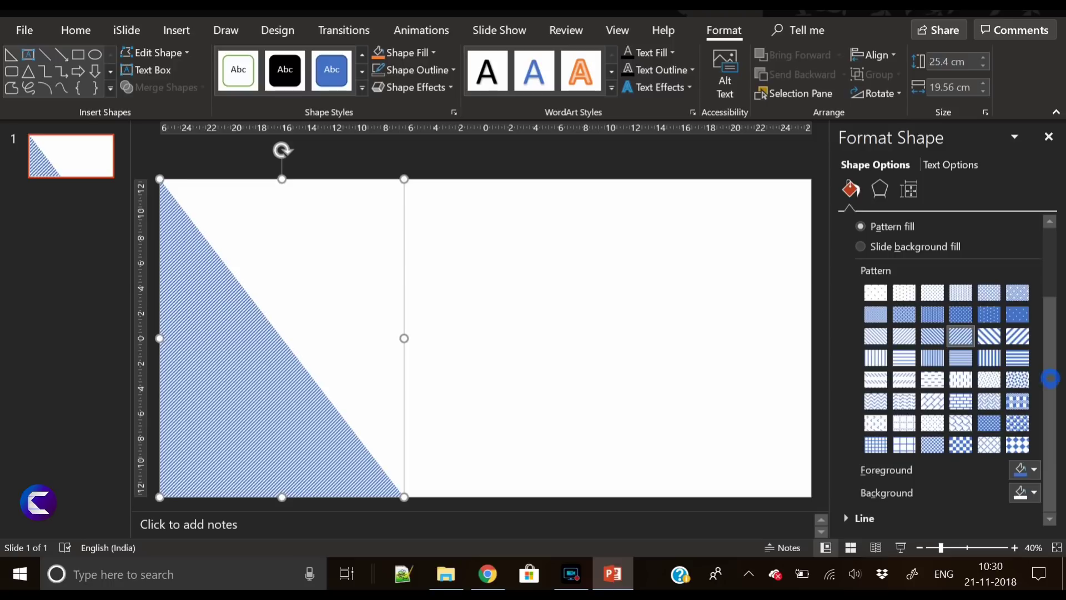
click(1025, 492)
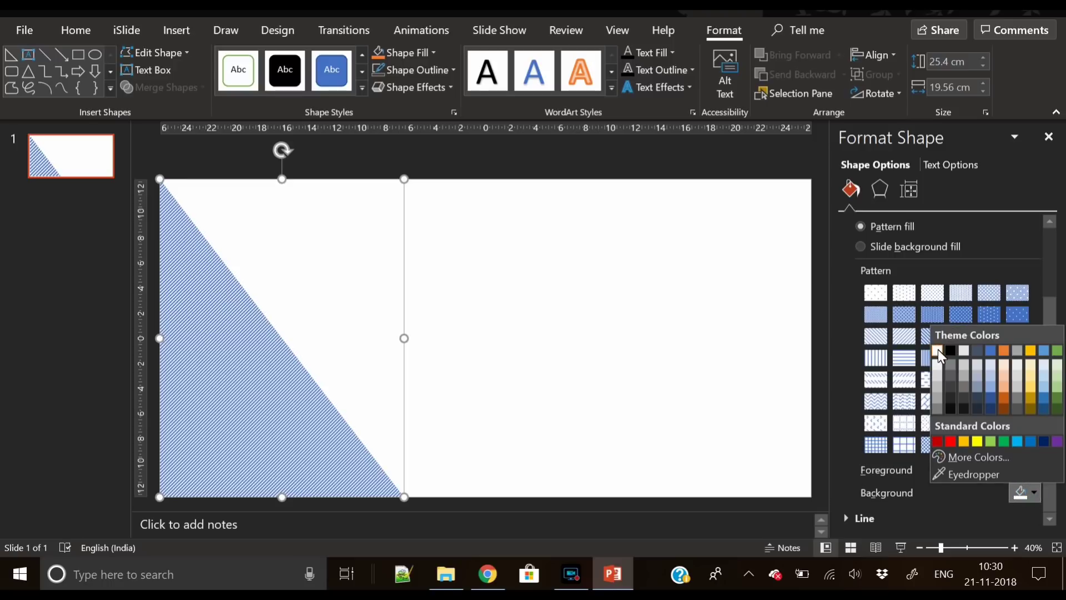
click(949, 377)
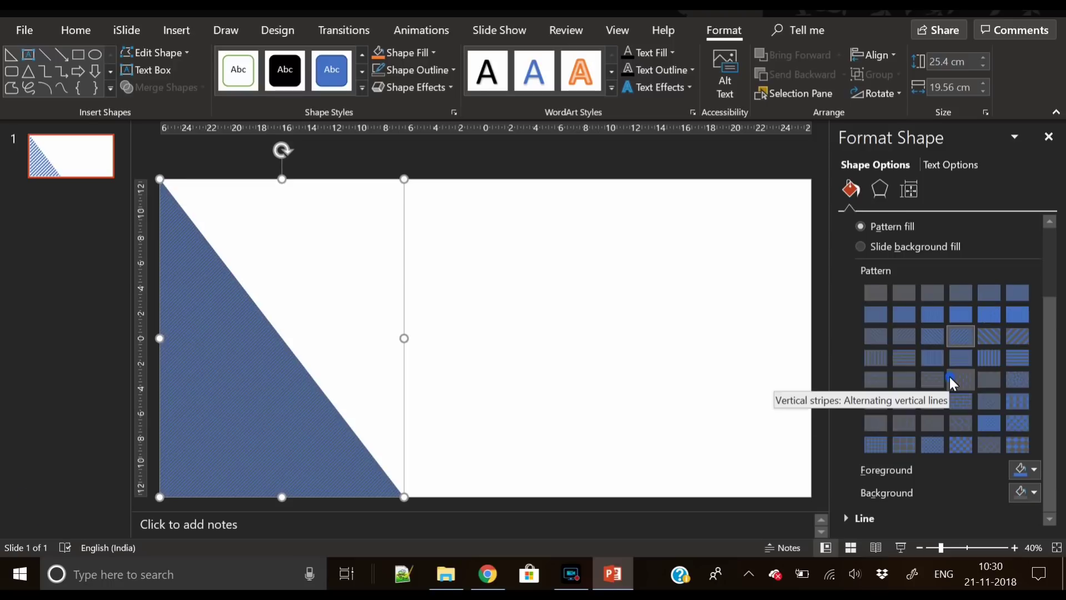
click(1025, 475)
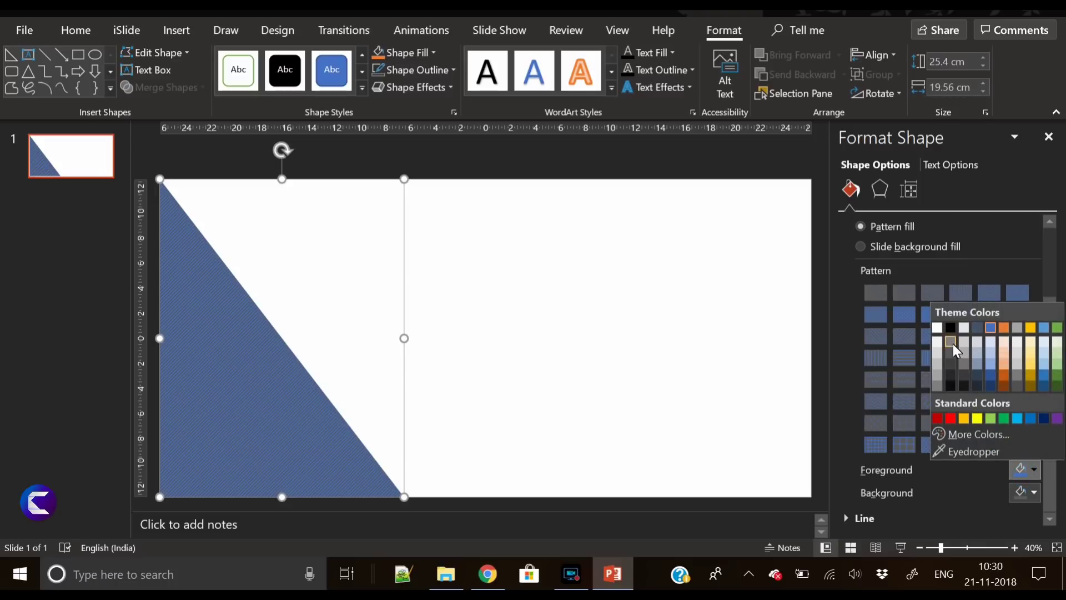
click(953, 343)
click(1033, 471)
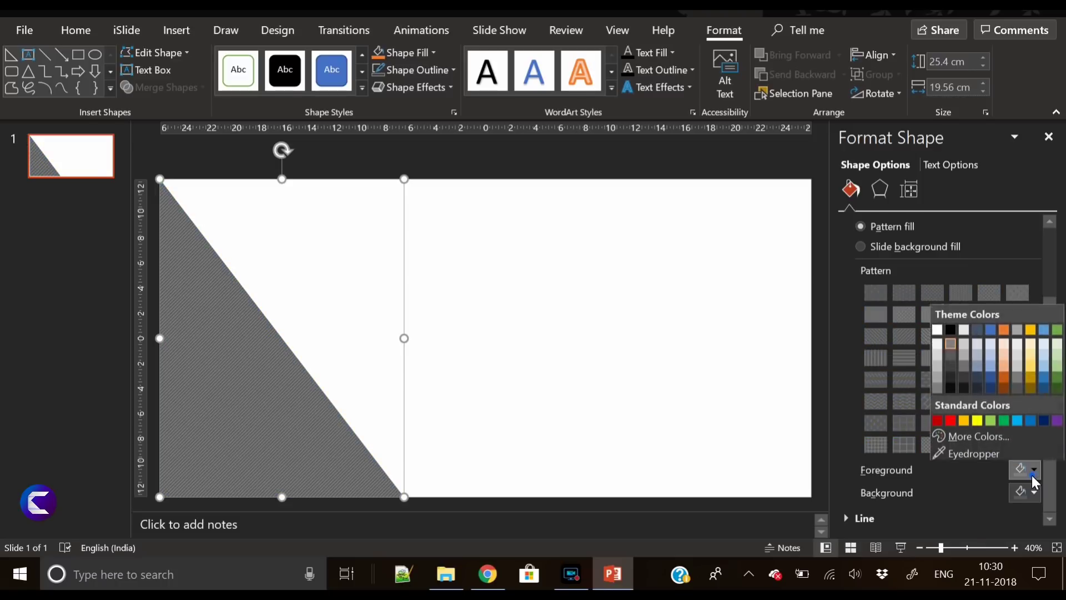
click(937, 376)
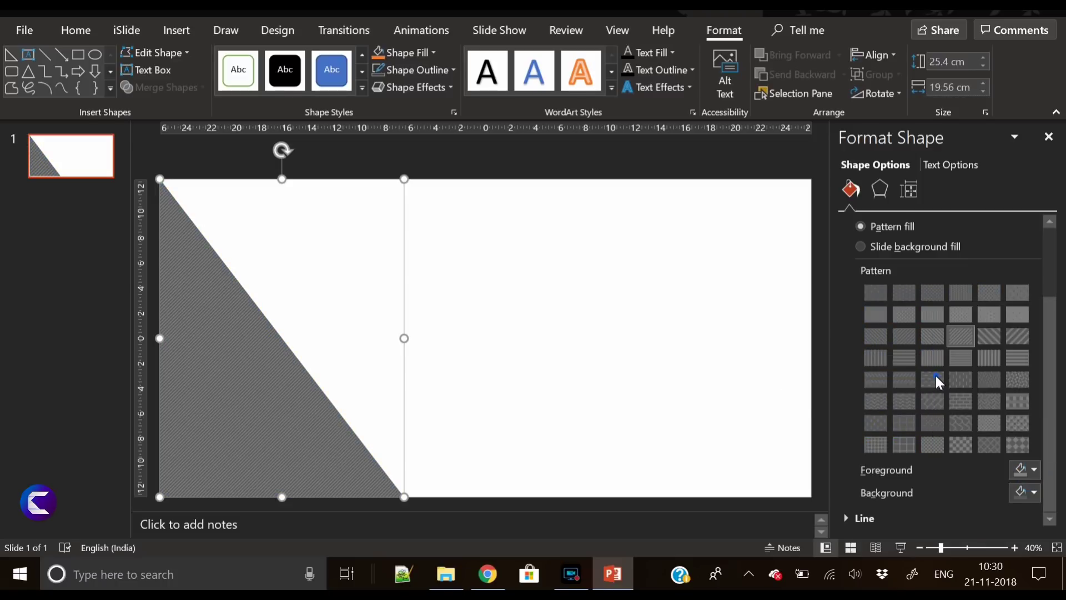
click(1032, 474)
click(934, 348)
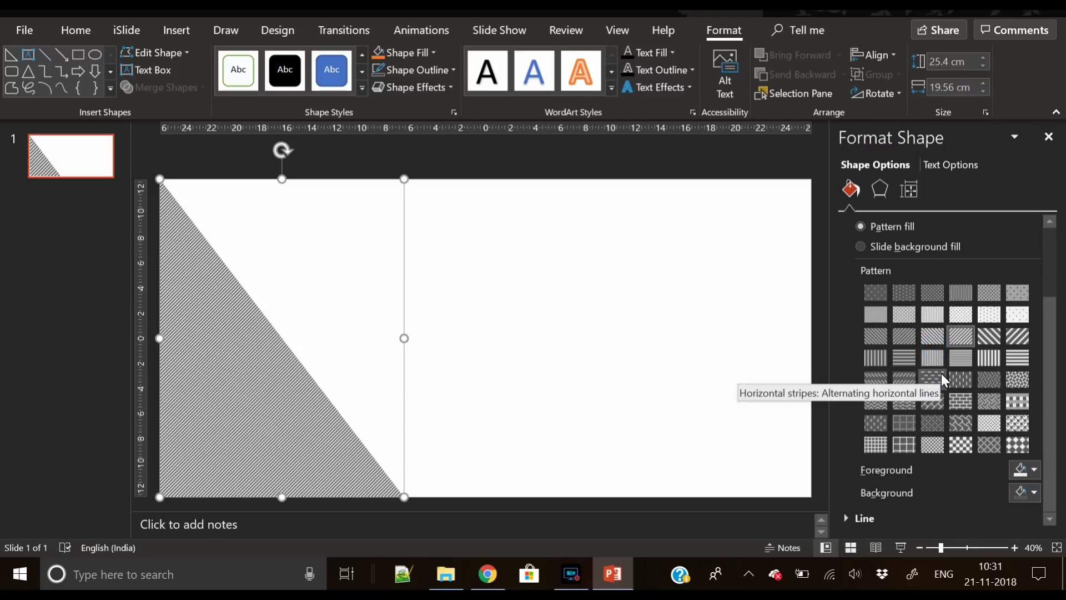
Switch to wide upward diagonal stripes with grey stripes on a grey background.
click(1008, 340)
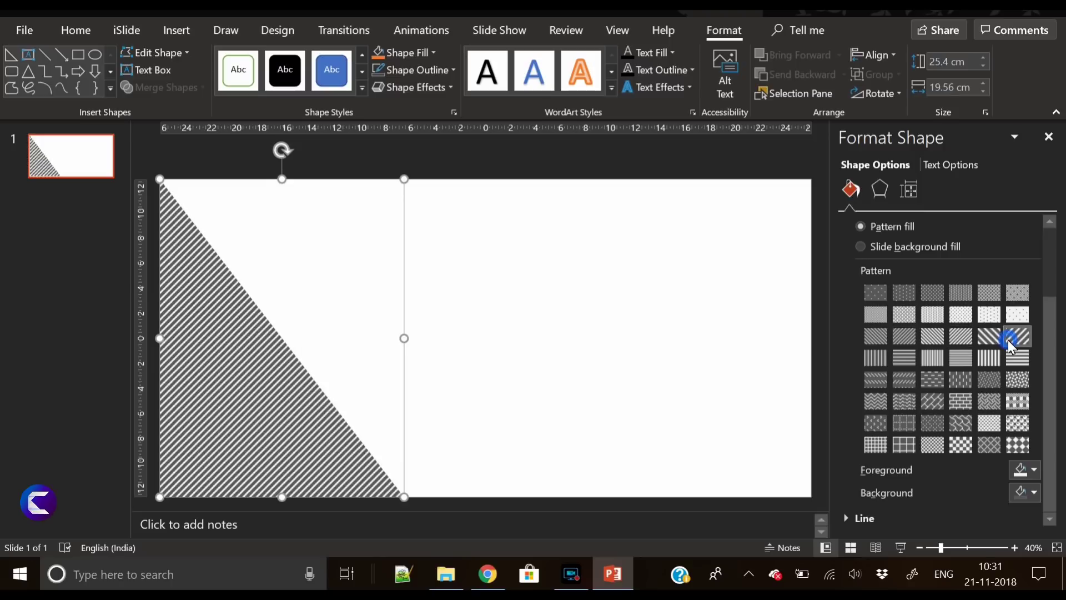
click(1016, 476)
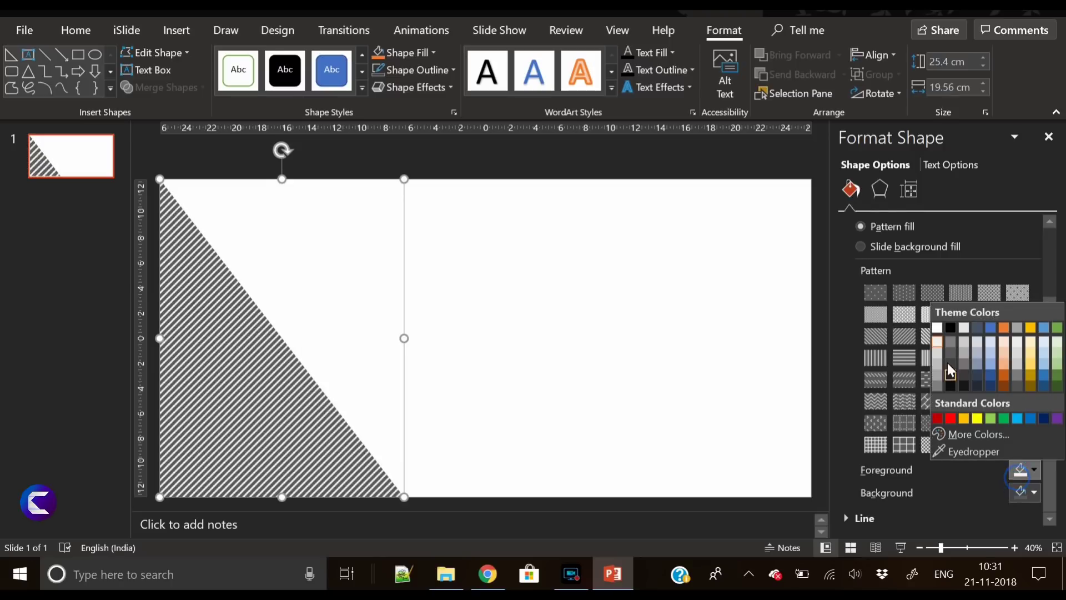
click(947, 356)
click(1035, 469)
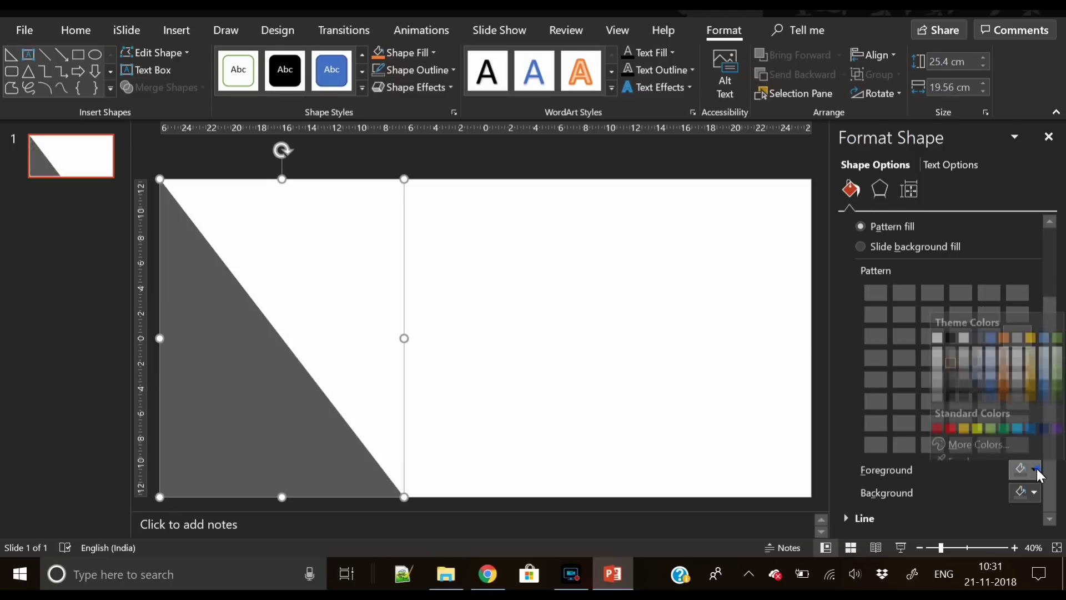
click(937, 387)
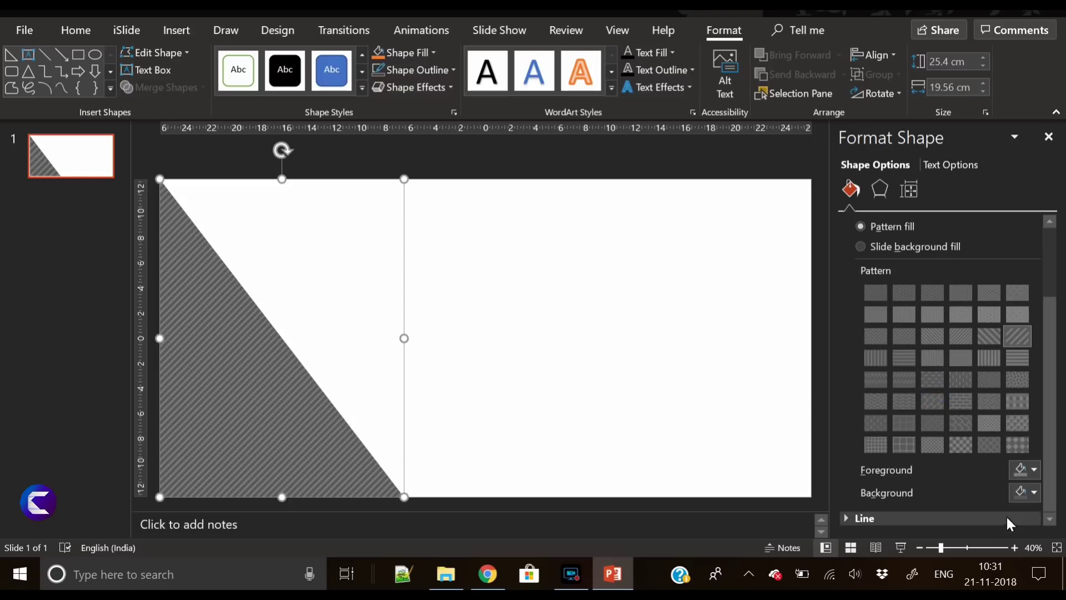
click(1020, 496)
click(937, 409)
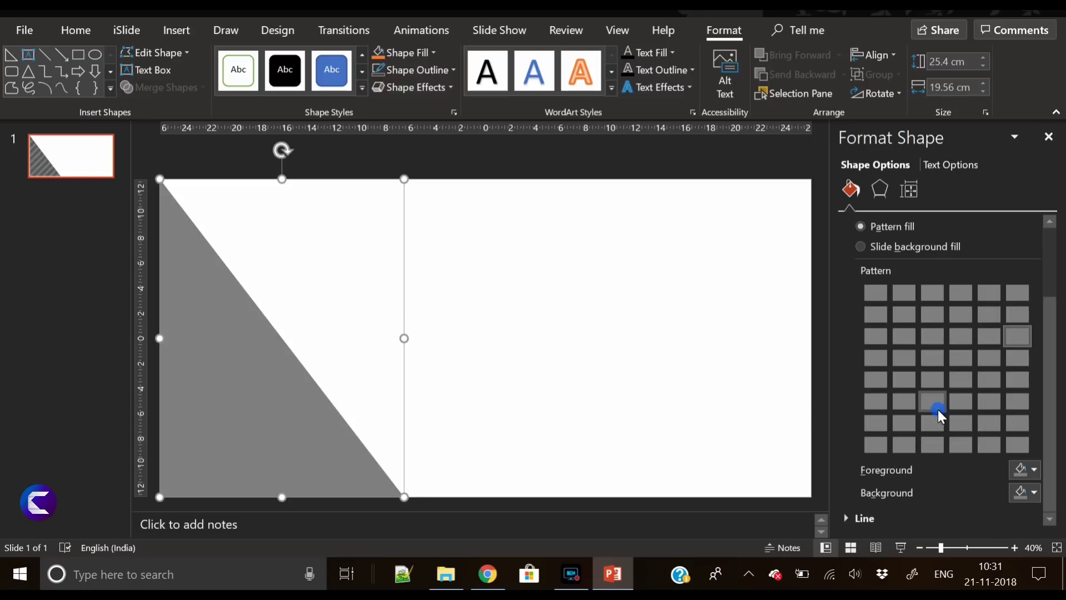
click(1033, 471)
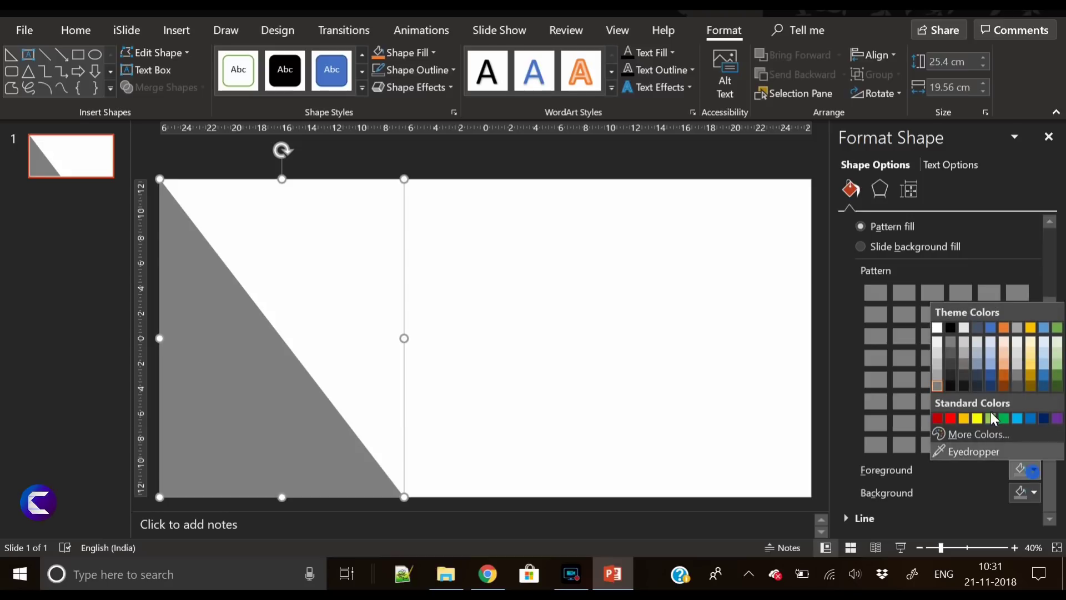
click(938, 374)
click(576, 360)
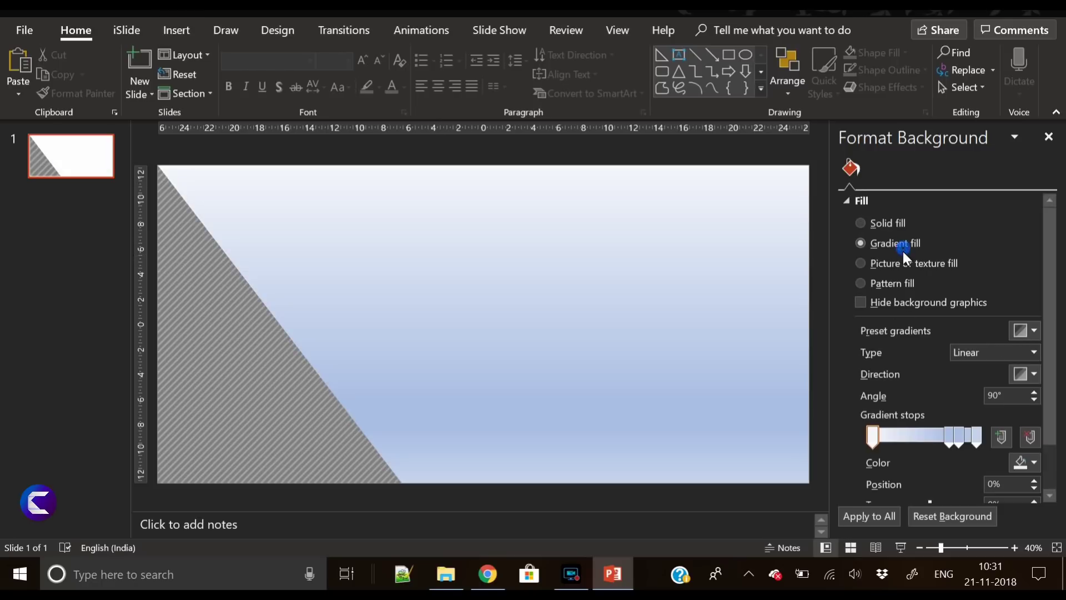
Give the slide background a two-stop radial gradient centred on the slide.
click(902, 248)
click(1031, 437)
click(1030, 437)
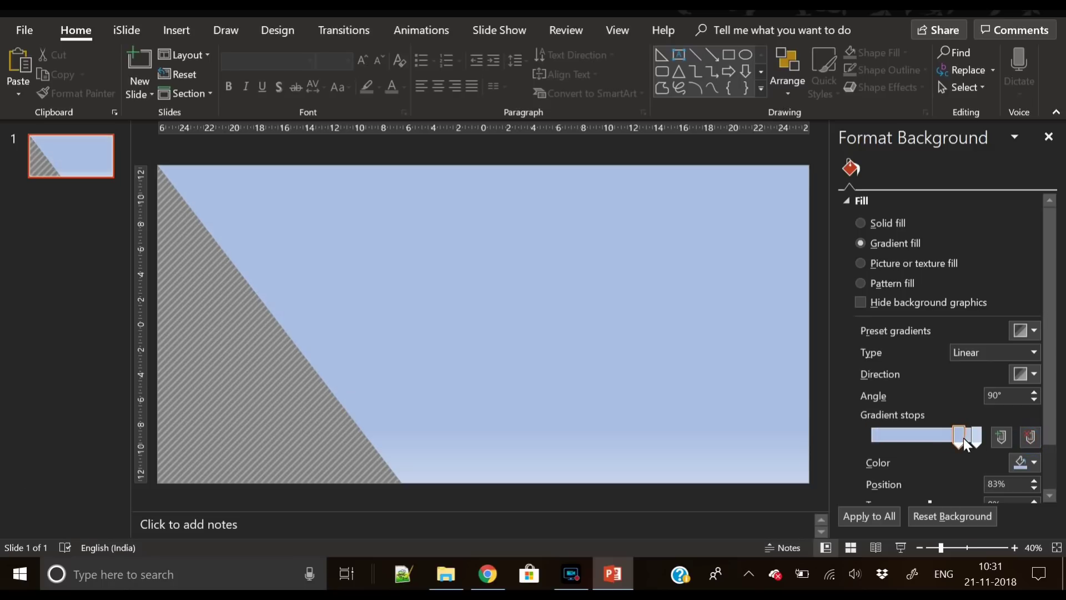
drag(964, 438, 775, 414)
click(1030, 382)
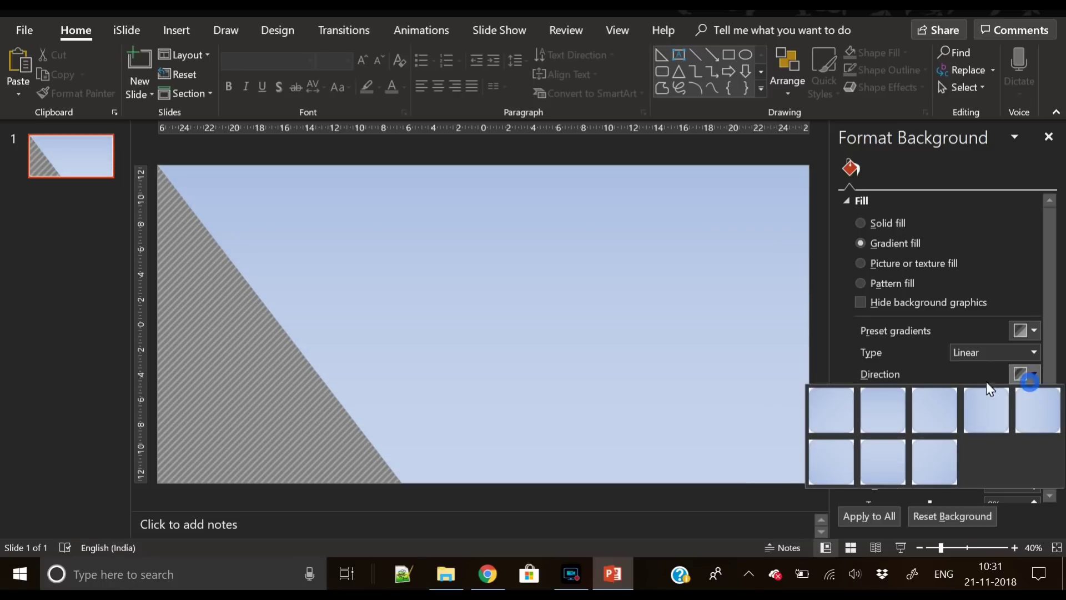
click(948, 413)
click(1035, 352)
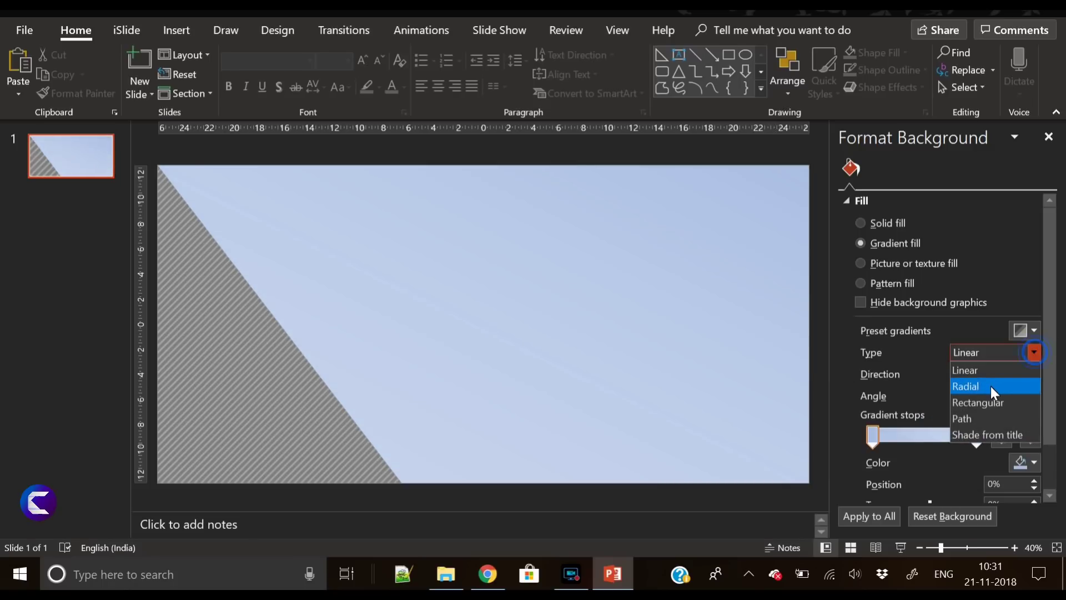
click(990, 386)
click(1022, 379)
click(950, 414)
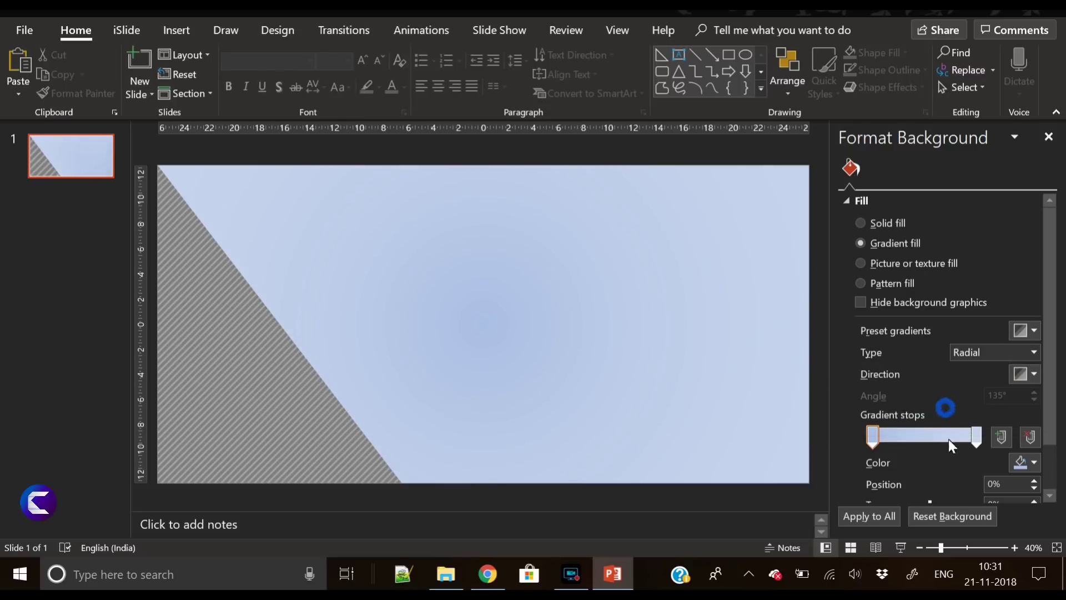
Colour the gradient dark grey at the centre and near-black at the outer stop.
click(1027, 462)
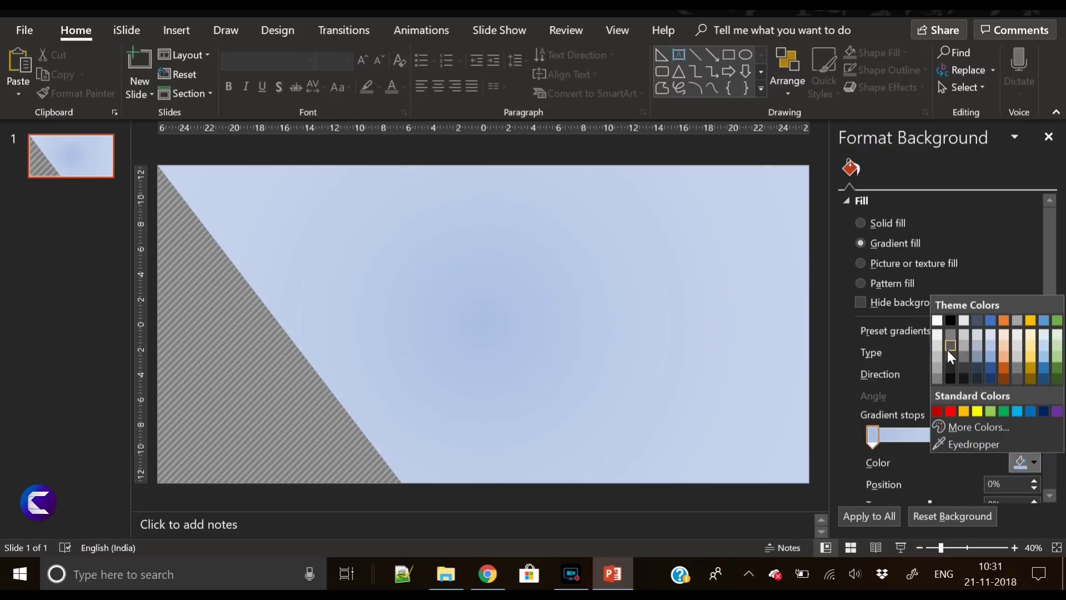
click(951, 367)
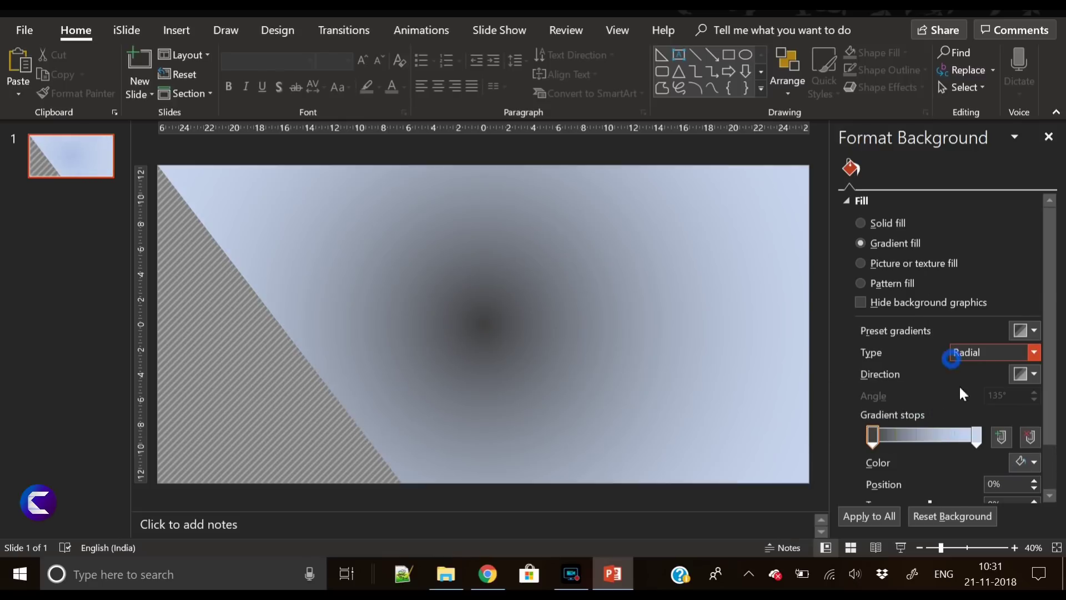
click(975, 440)
click(1033, 464)
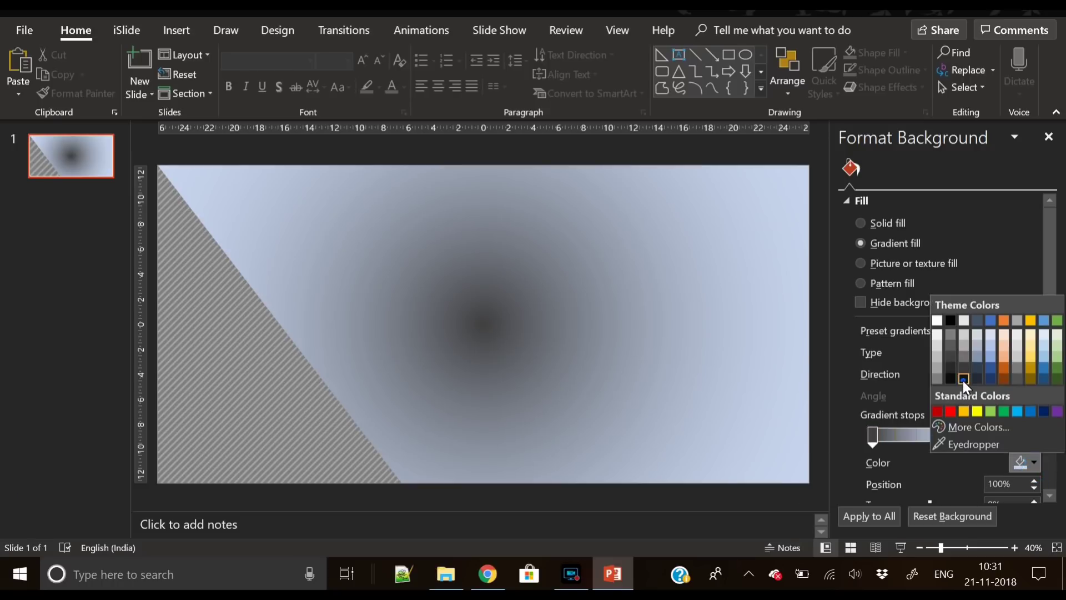
click(962, 380)
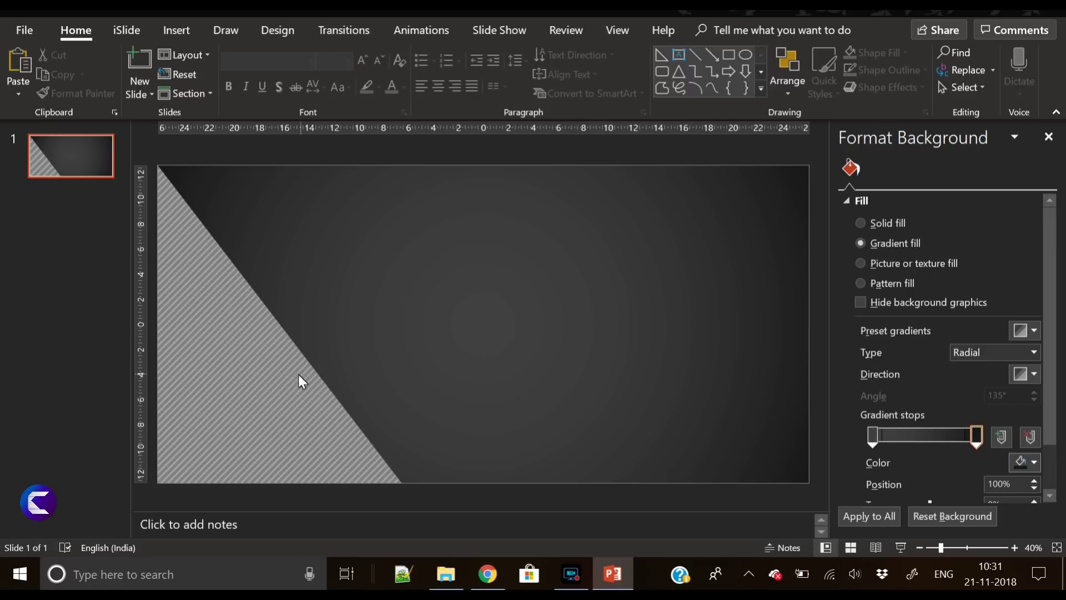
Draw a second right triangle at the bottom-left, widened, with its peak on the striped edge.
click(189, 35)
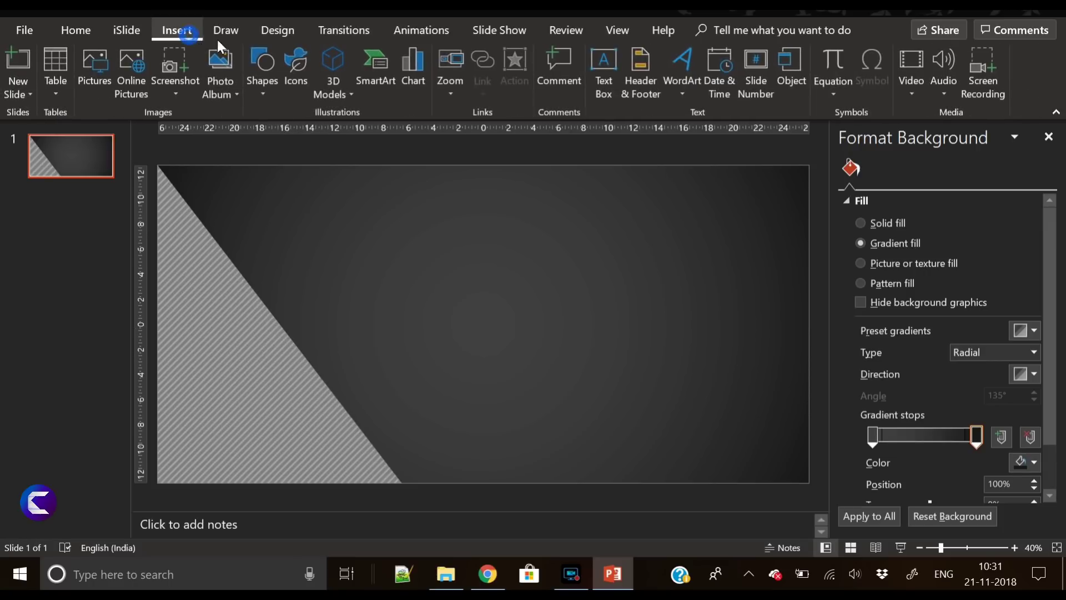
click(259, 94)
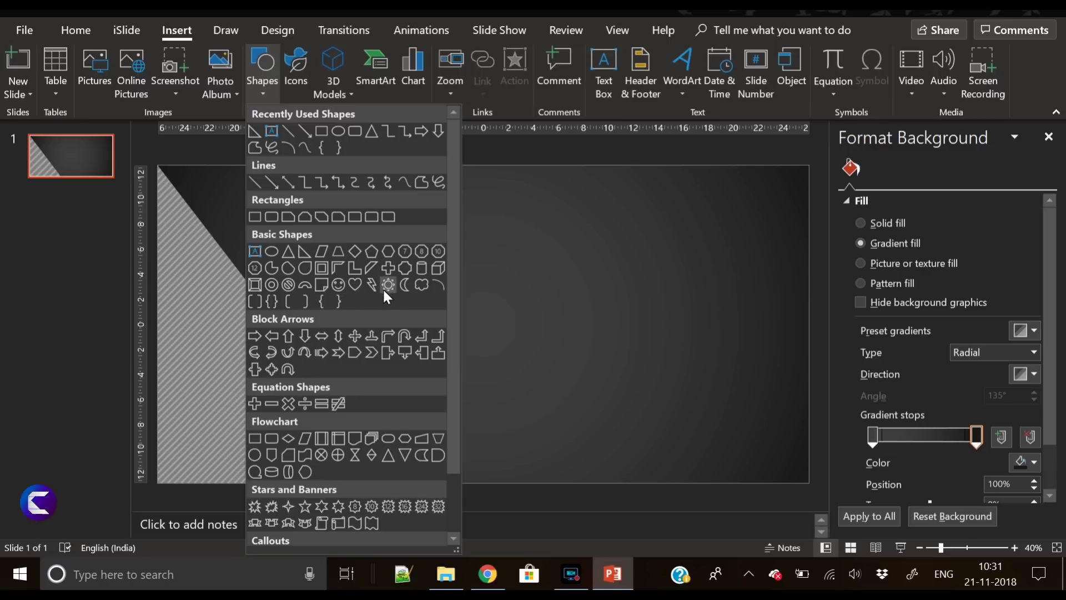
click(293, 256)
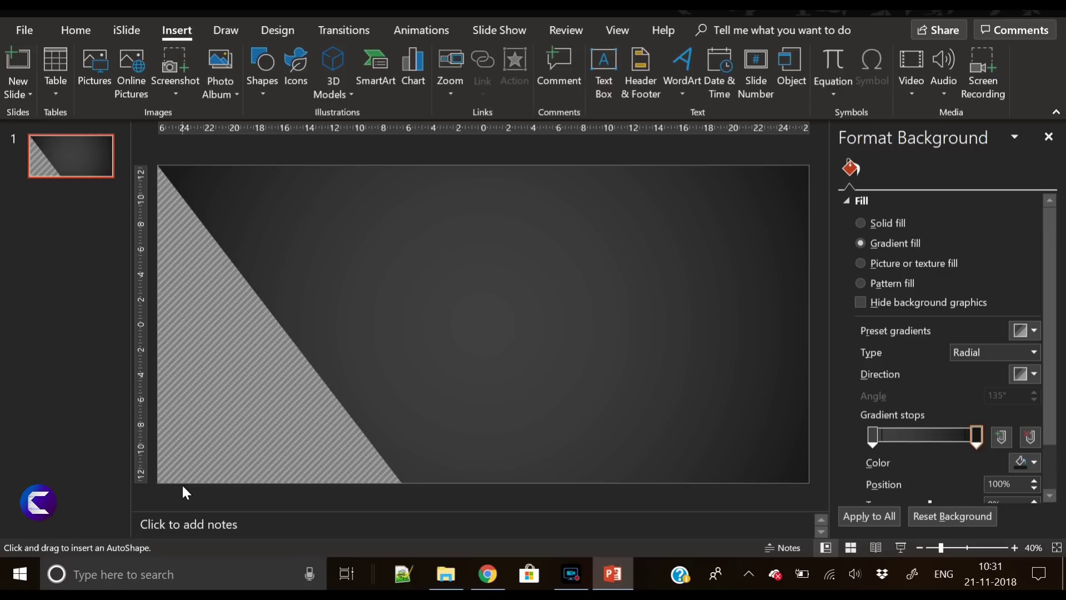
mouse_move(184, 484)
mouse_down()
mouse_move(352, 427)
mouse_move(400, 327)
mouse_move(393, 334)
mouse_up()
drag(394, 411, 452, 431)
drag(318, 335, 287, 345)
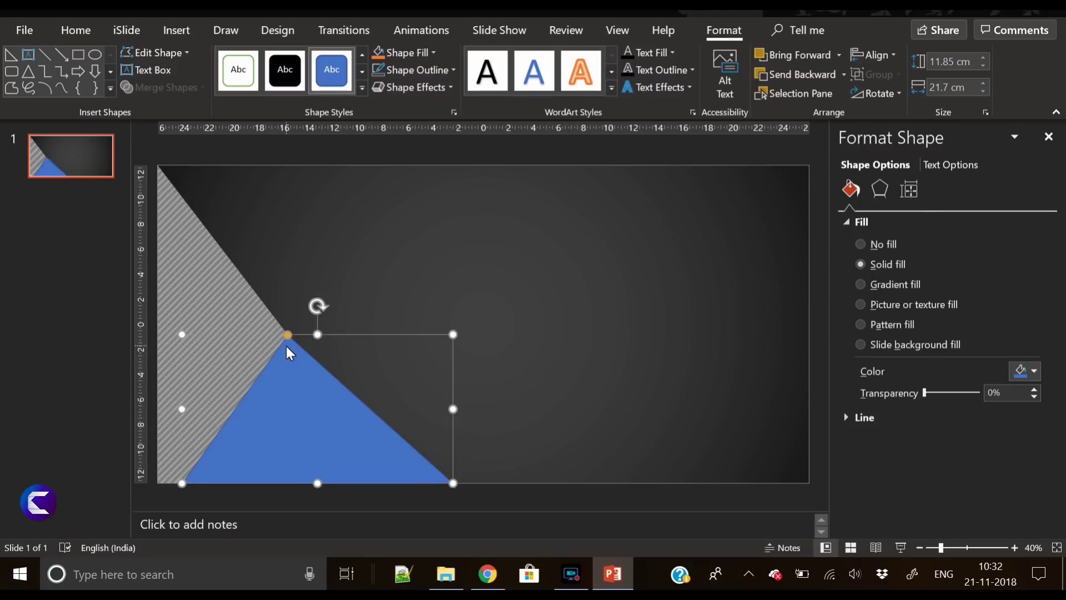
Pick up the striped triangle's formatting with the Format Painter.
click(245, 305)
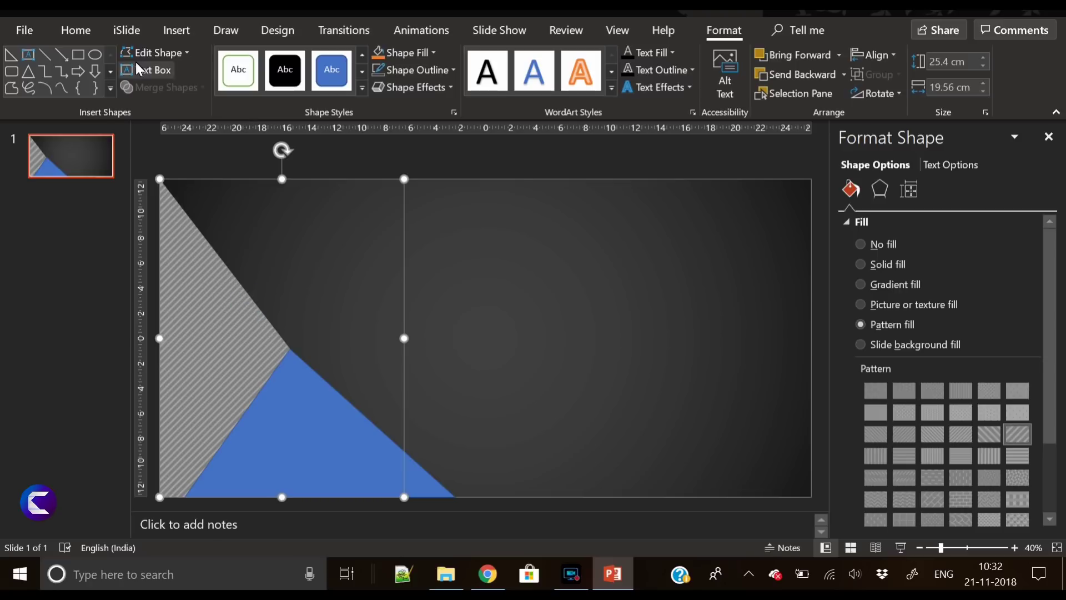
click(80, 31)
click(87, 95)
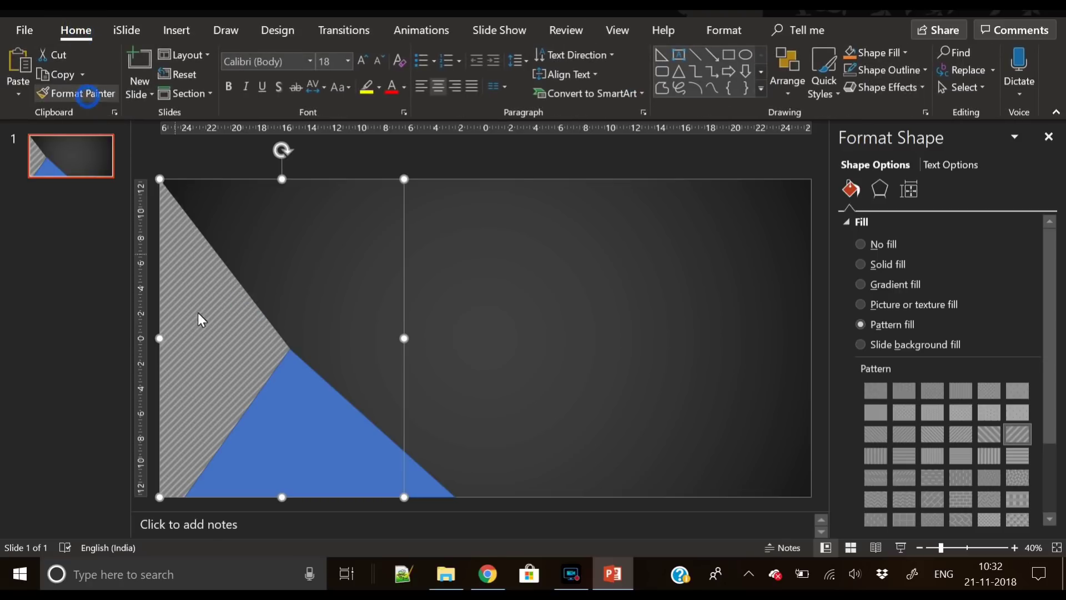
Paint the stripe formatting onto the new triangle and add an outer shadow with 8 pt blur and greater distance.
click(296, 426)
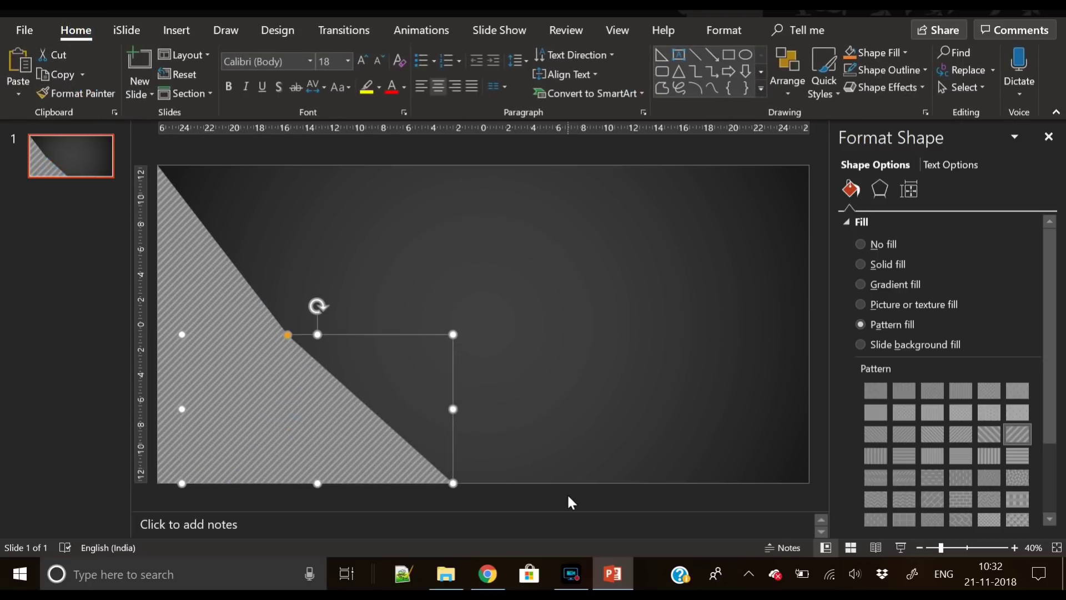
click(880, 189)
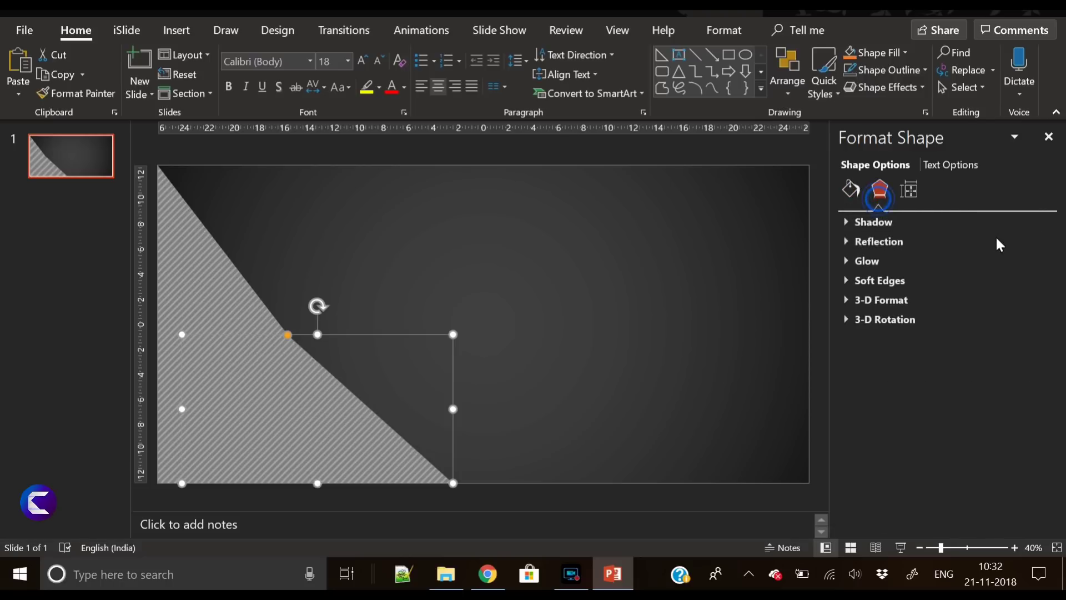
click(908, 221)
click(1025, 241)
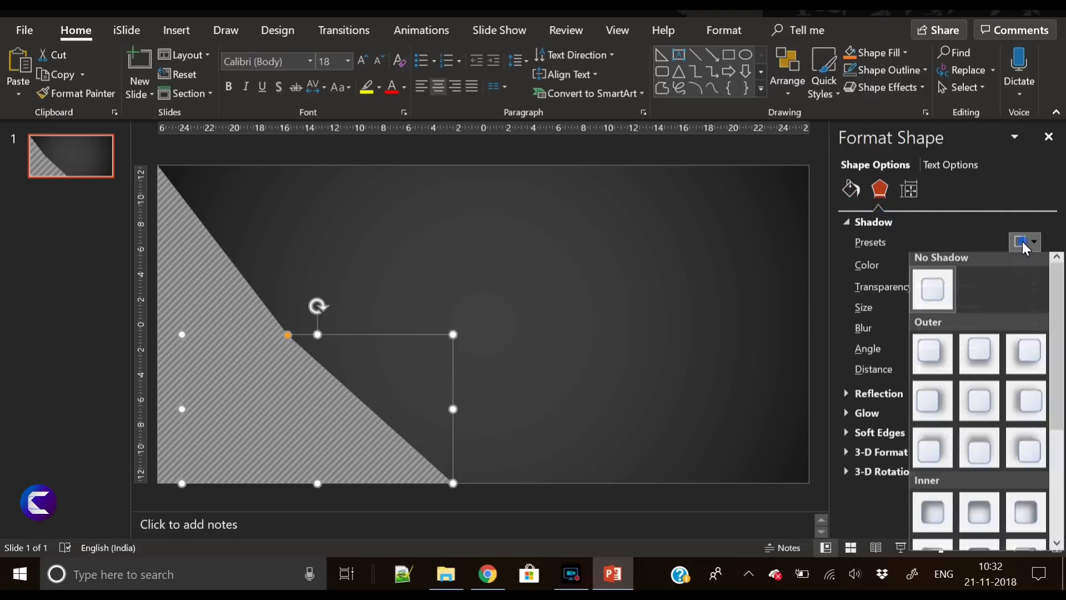
click(1026, 452)
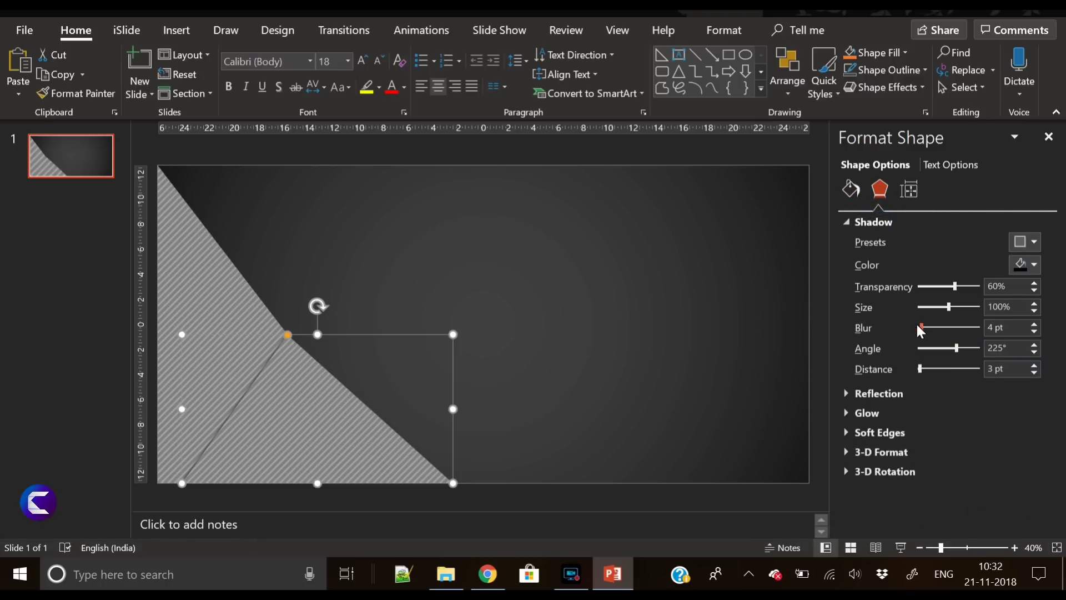
drag(921, 327, 923, 328)
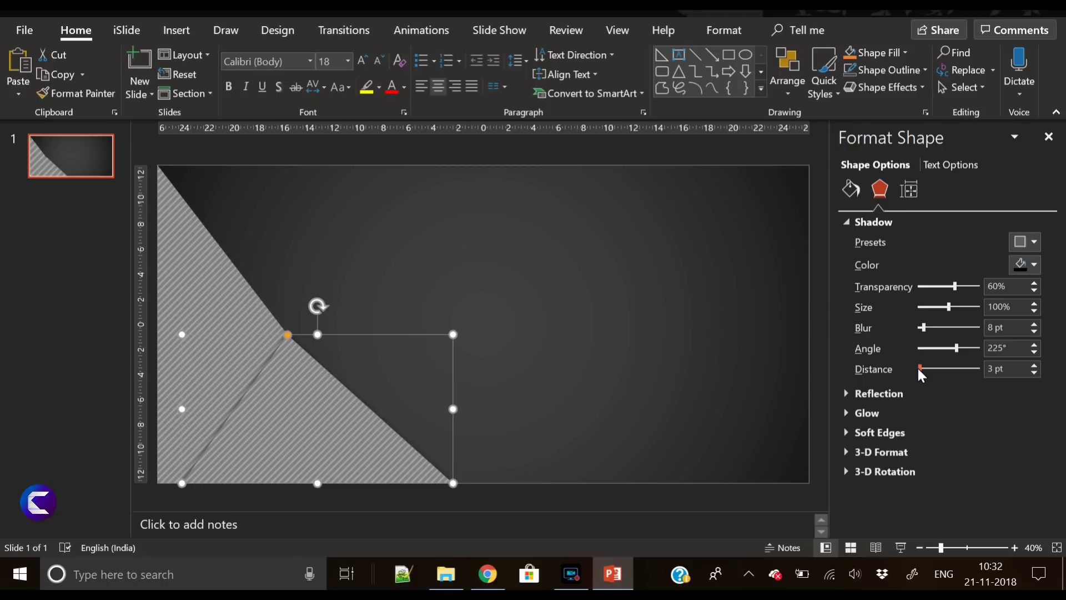
drag(918, 369, 921, 367)
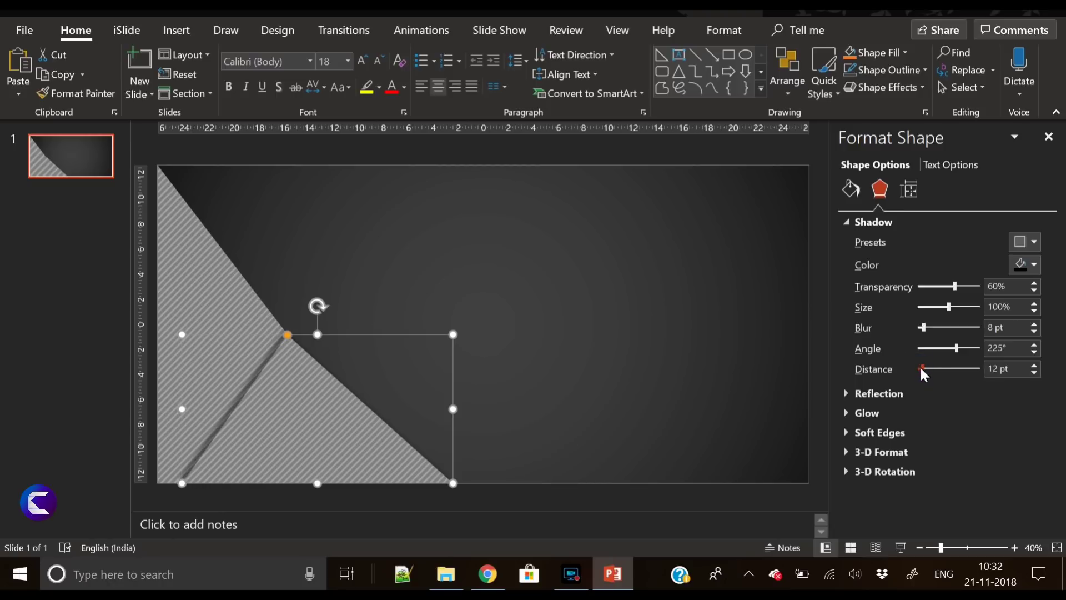
Try several fill patterns on the new triangle, settling on a diagonal stripe.
click(850, 190)
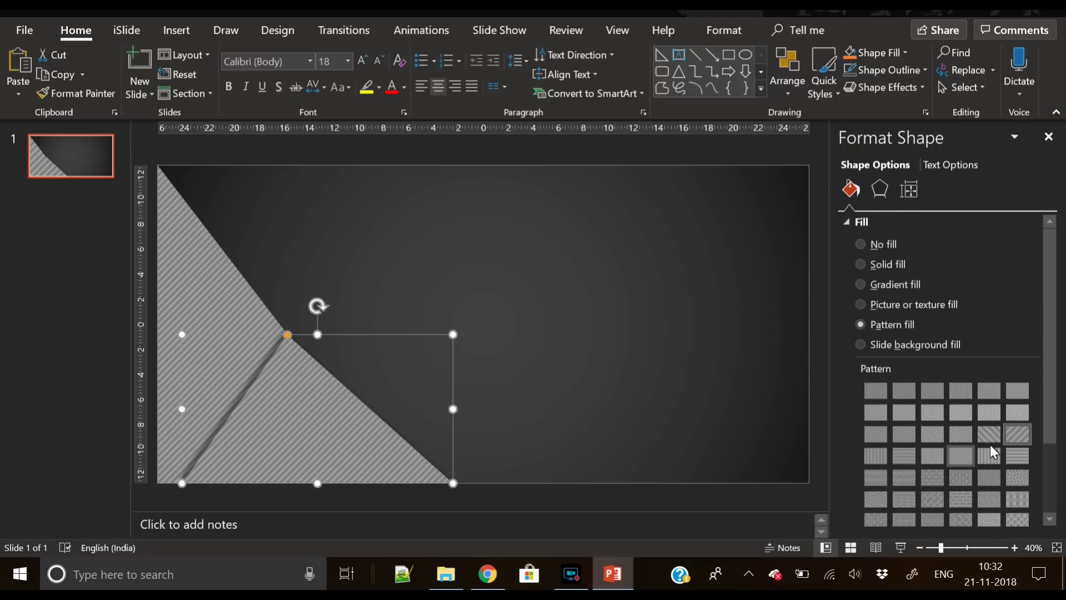
click(994, 441)
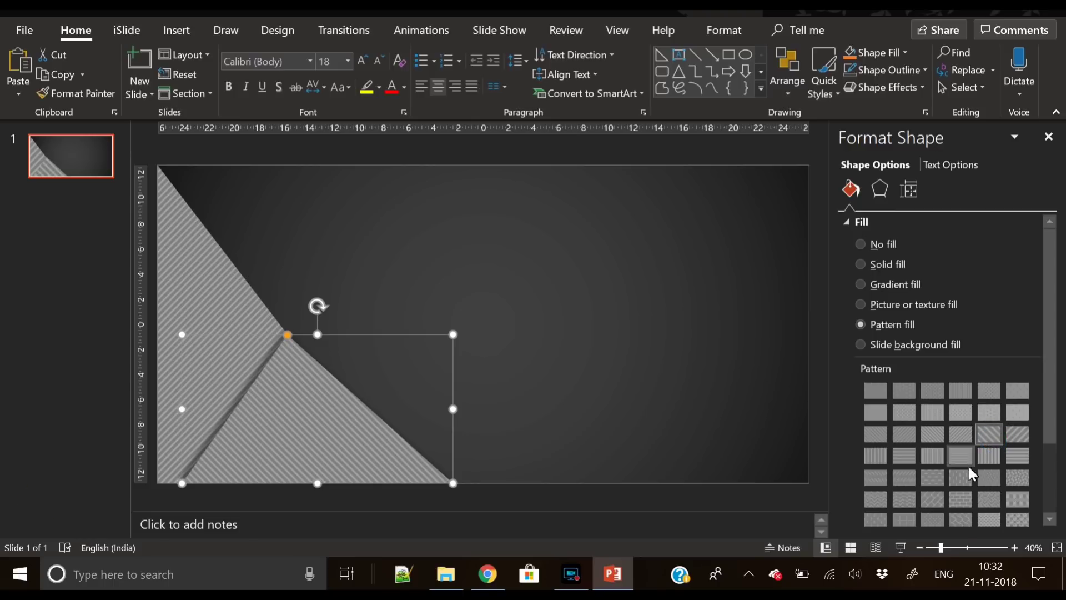
click(907, 462)
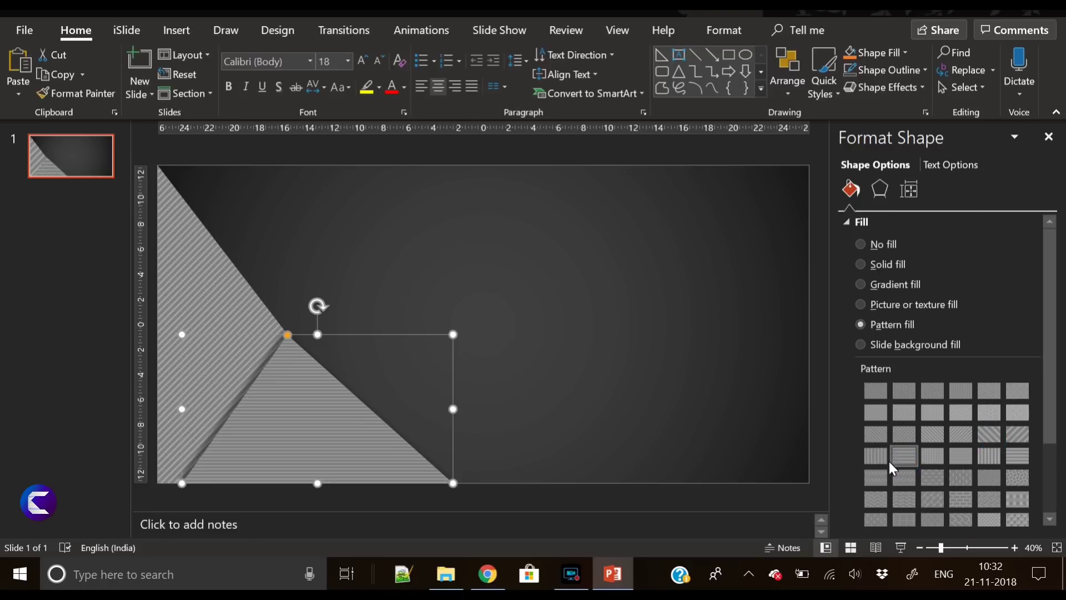
click(885, 462)
click(898, 461)
click(1011, 457)
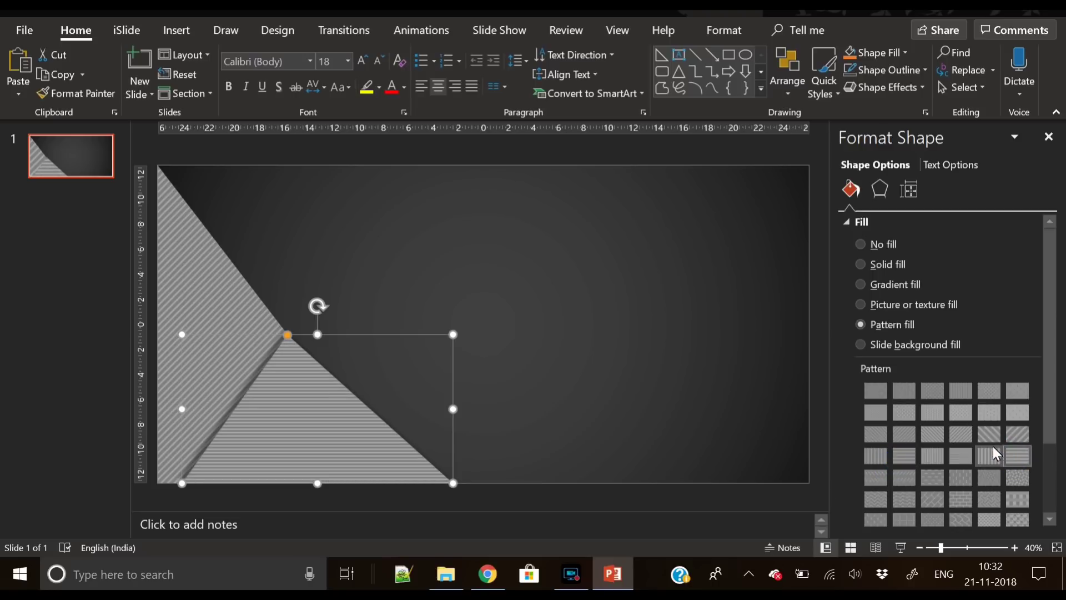
click(990, 437)
click(604, 240)
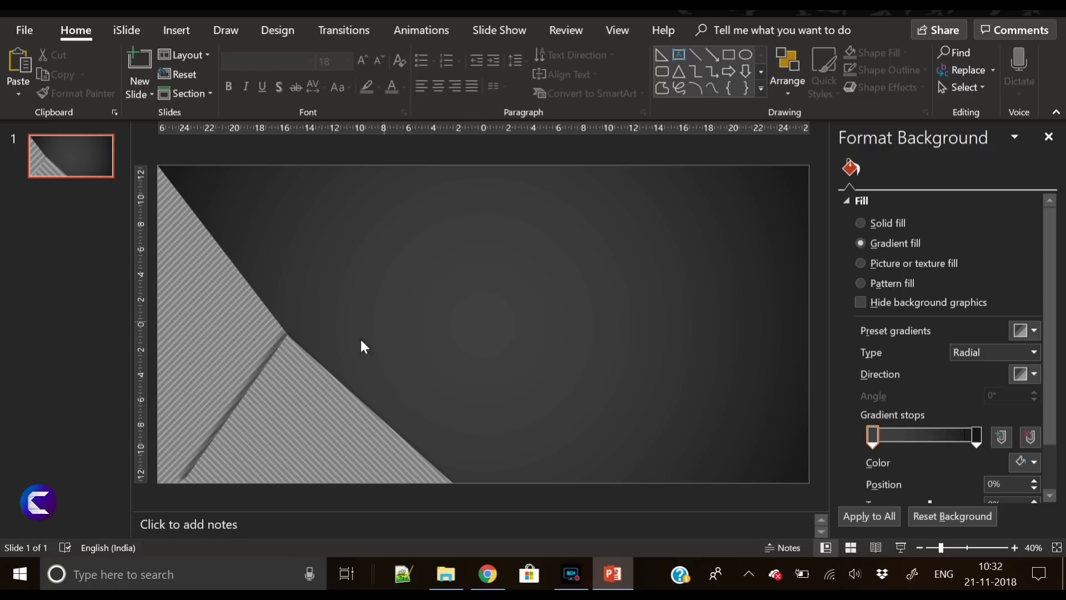
Draw a thin triangle along the slide's left edge.
click(300, 403)
click(388, 357)
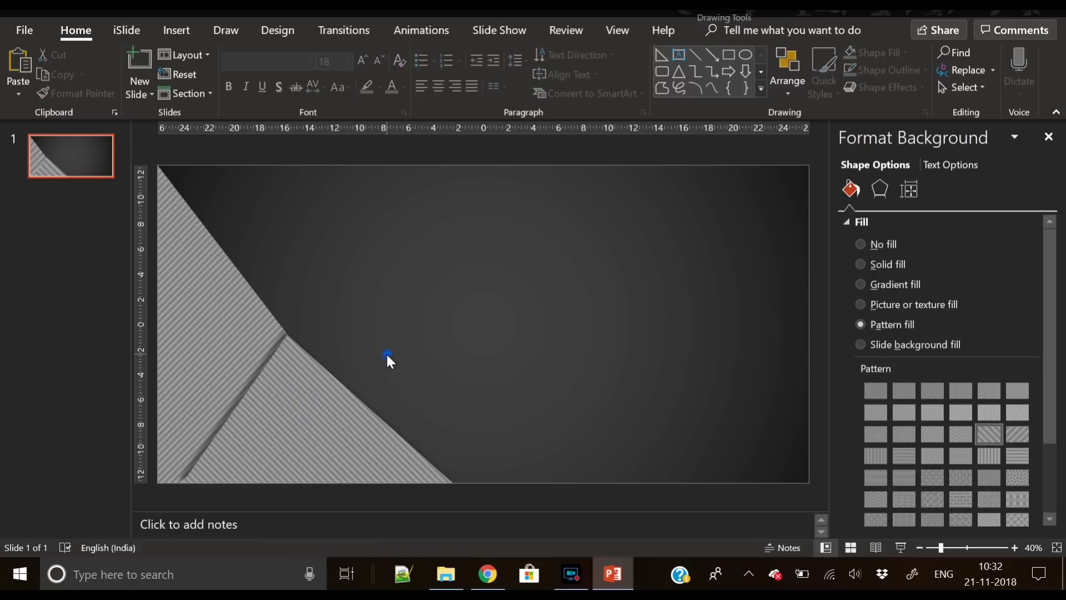
click(184, 39)
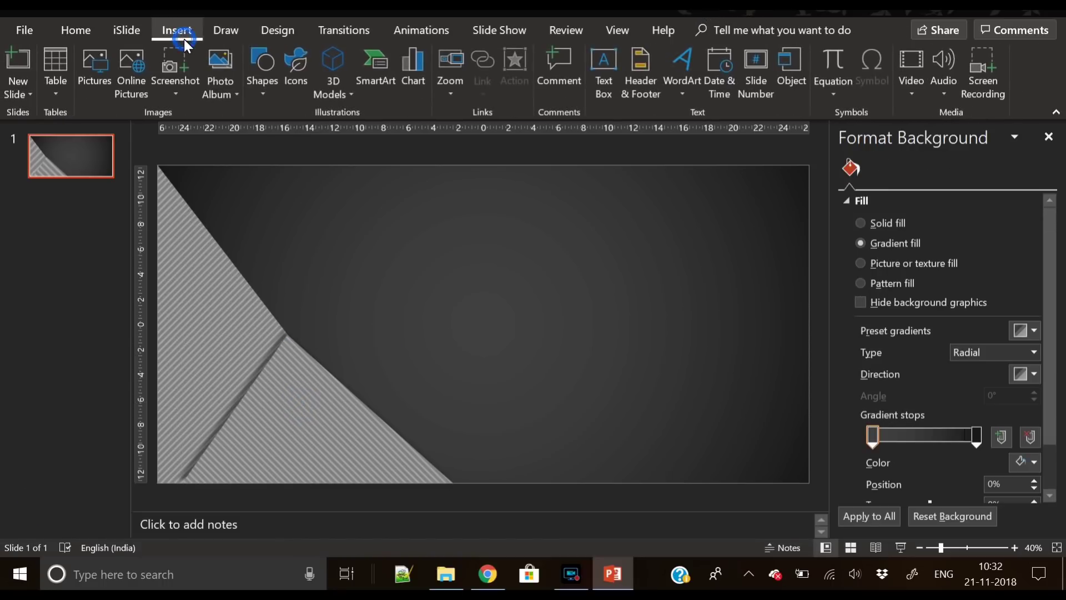
click(257, 91)
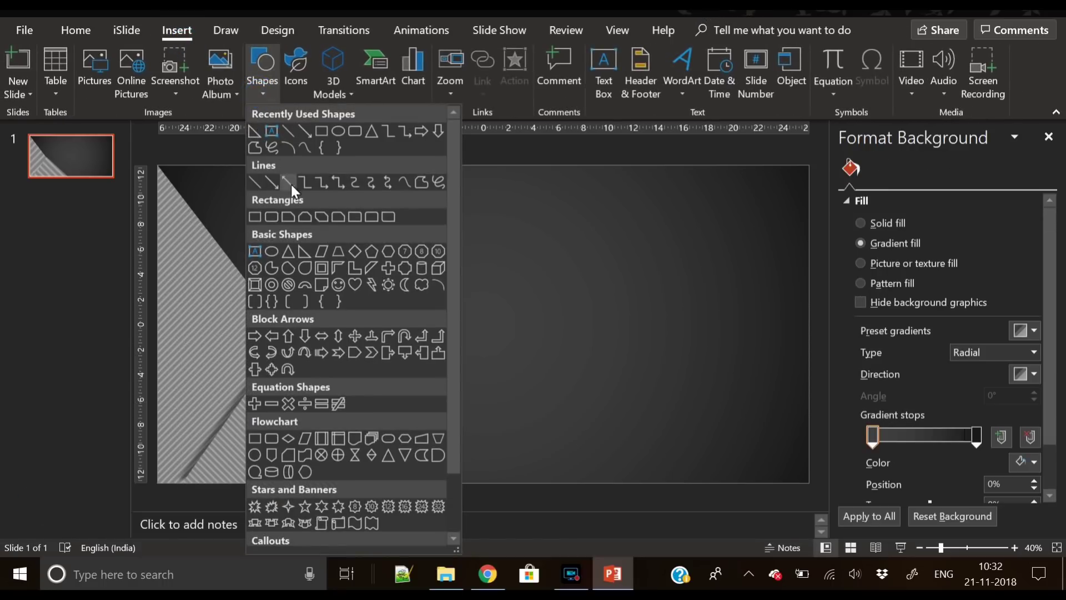
click(256, 133)
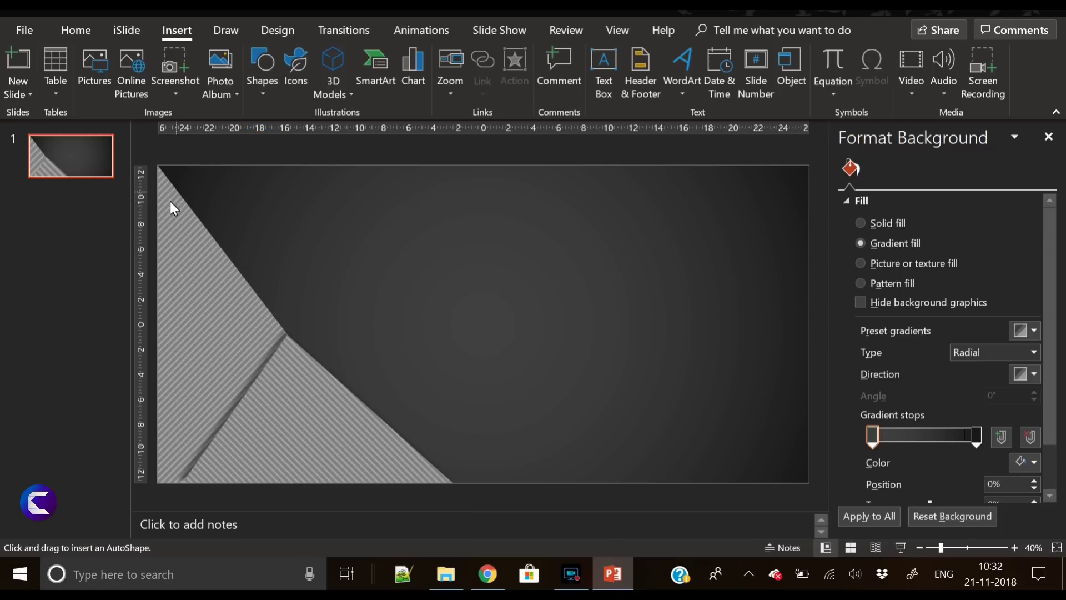
drag(156, 211, 222, 483)
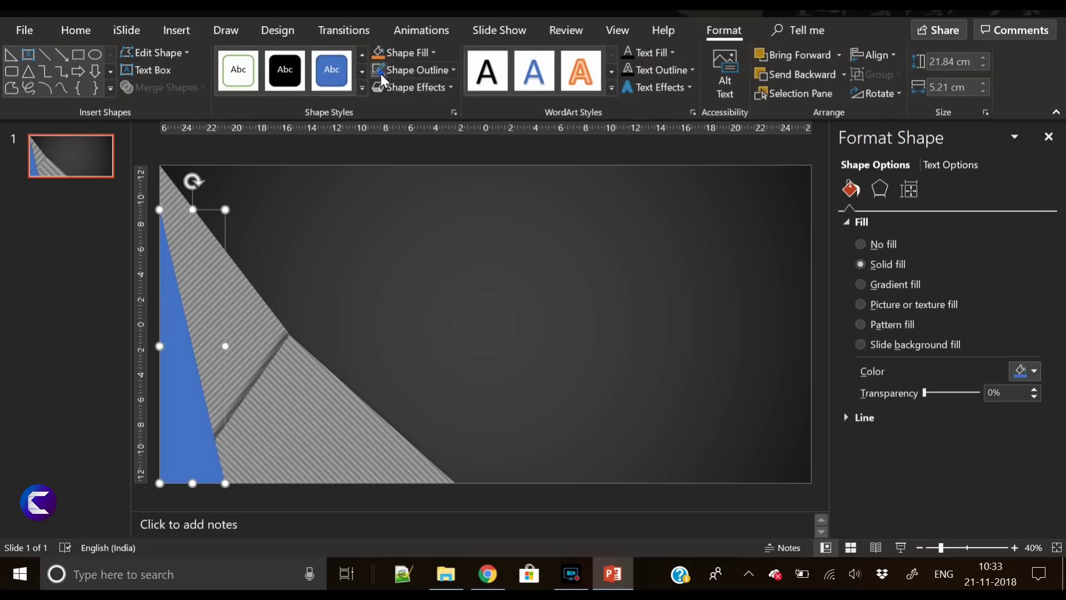
mouse_move(161, 348)
mouse_down()
mouse_move(171, 346)
mouse_move(159, 346)
mouse_up()
Fill the thin triangle dark grey and give it an offset outer shadow blurred to 11 pt.
click(1022, 371)
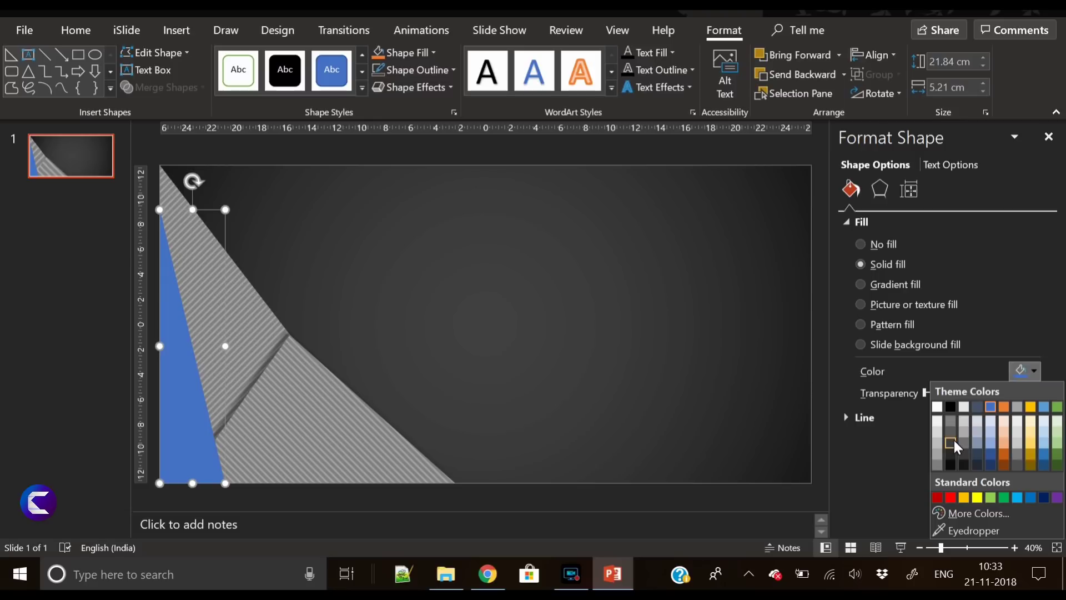
click(953, 439)
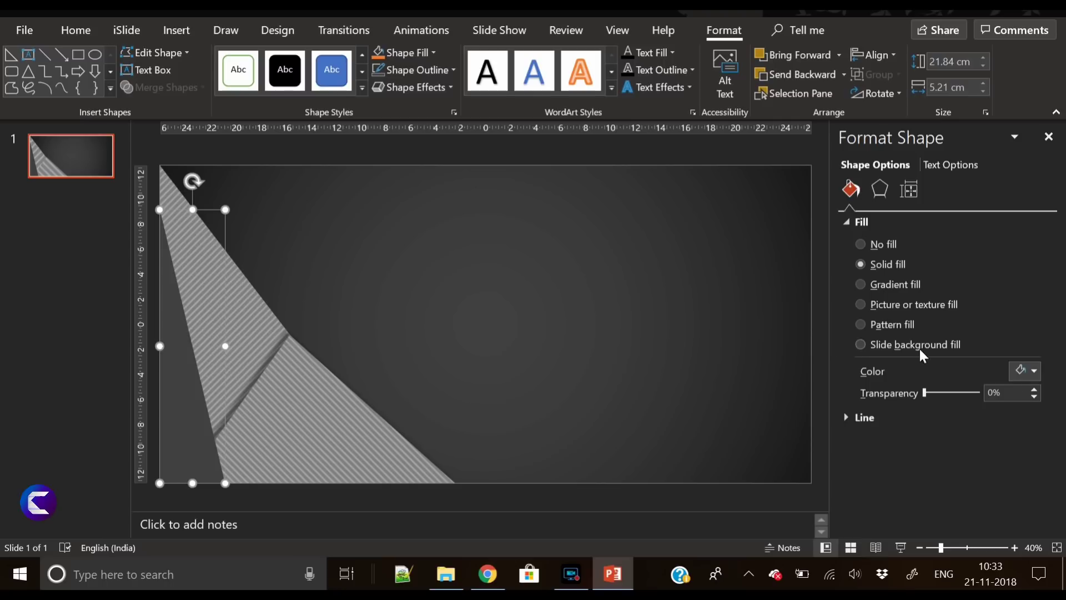
click(880, 196)
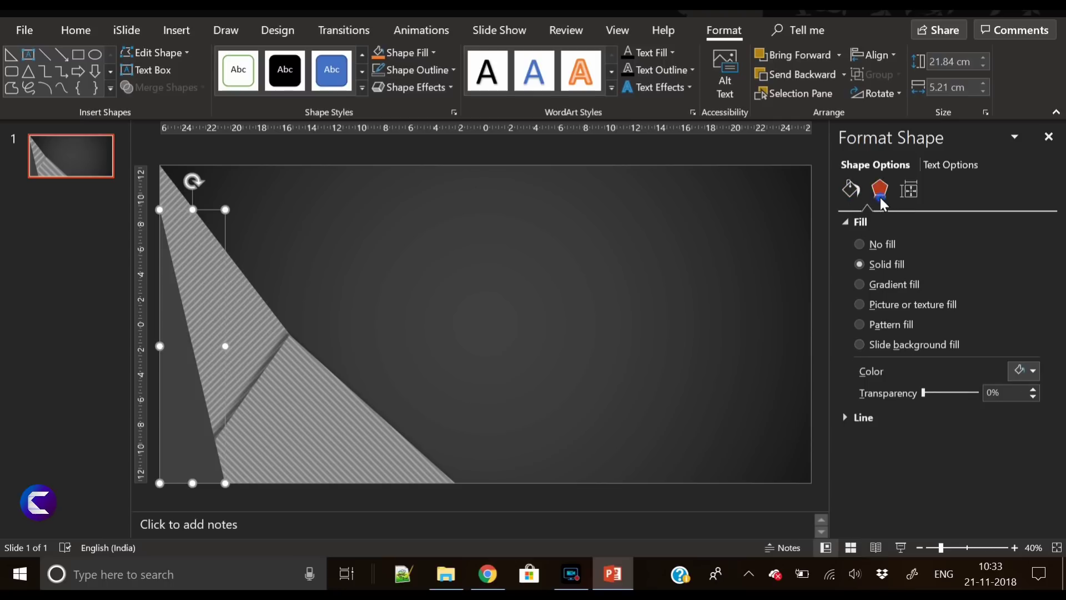
click(1026, 244)
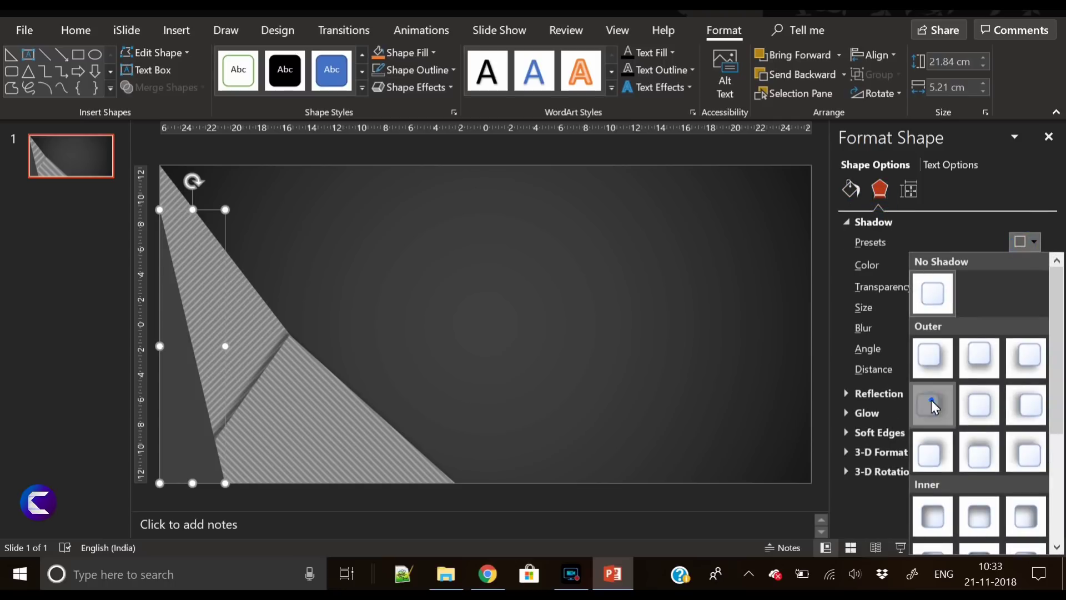
click(931, 398)
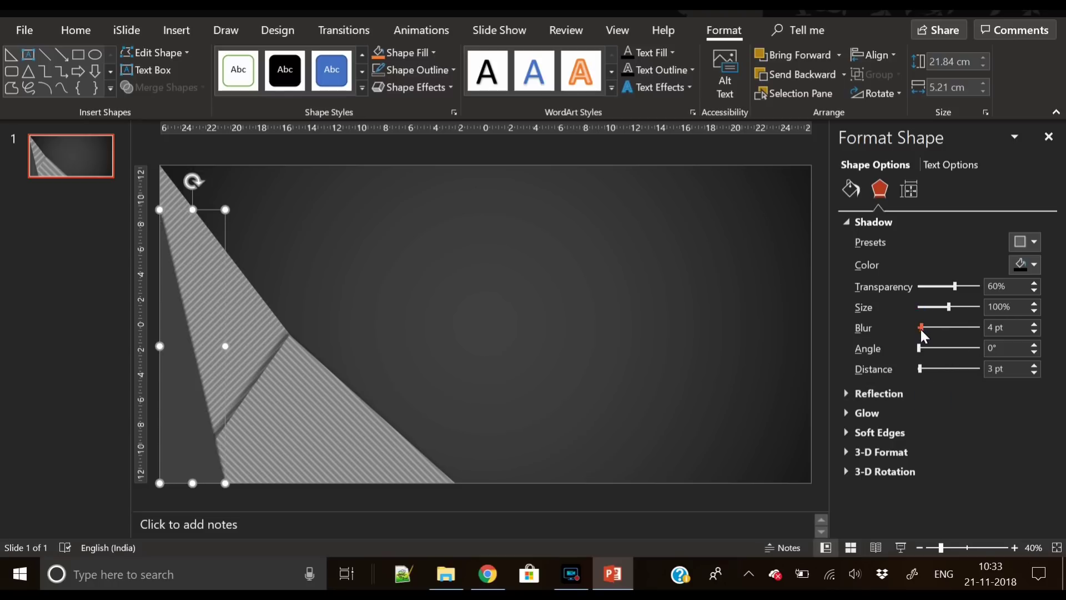
drag(920, 328, 925, 328)
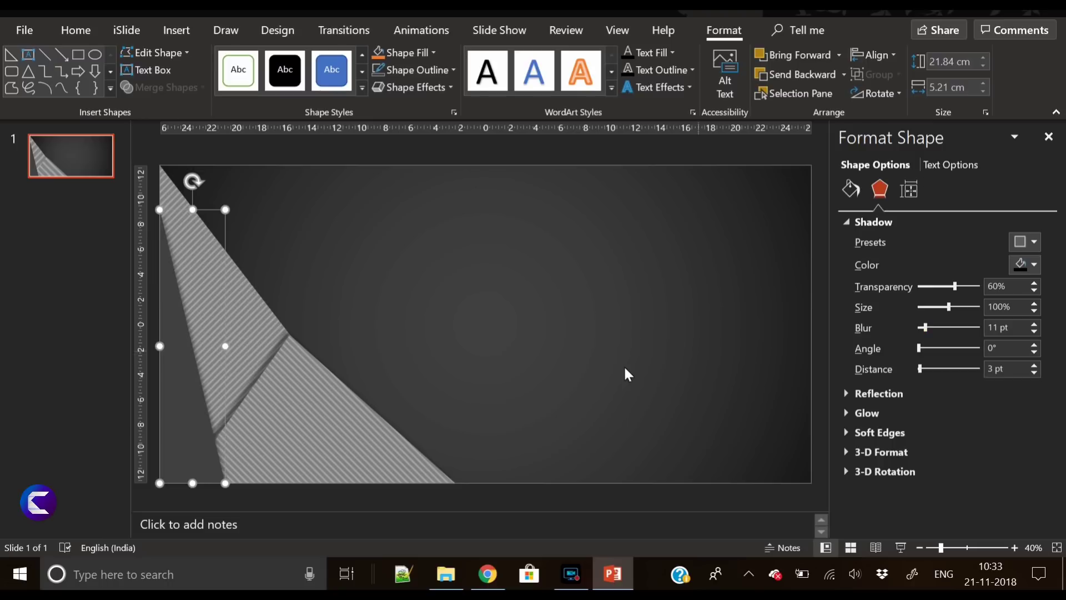
Paste a copy of the dark triangle, shorten it to 14.79 cm tall, and fill it a darker grey.
click(434, 329)
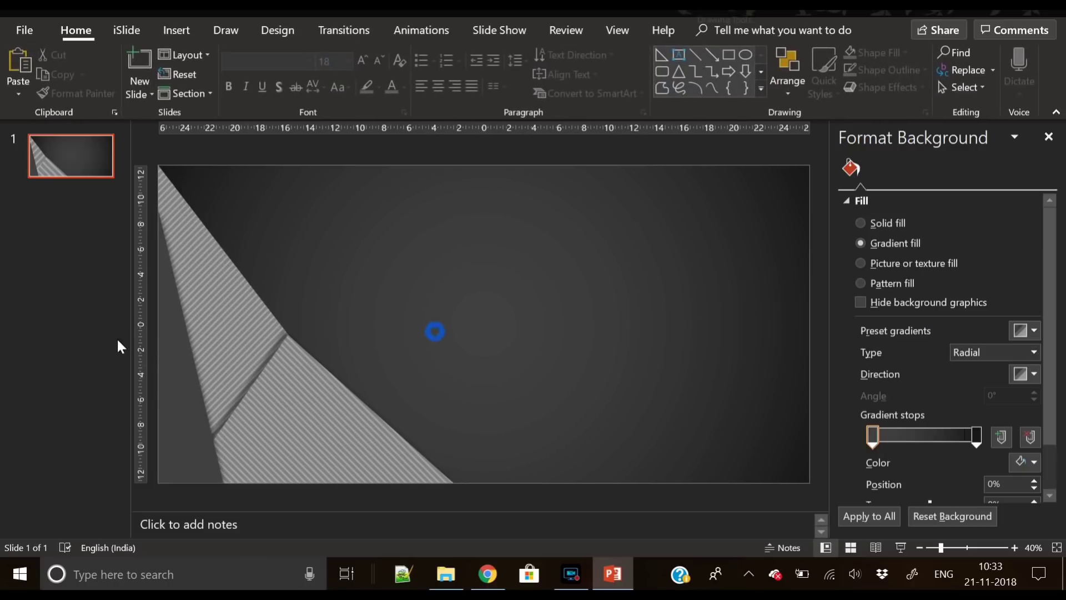
click(186, 352)
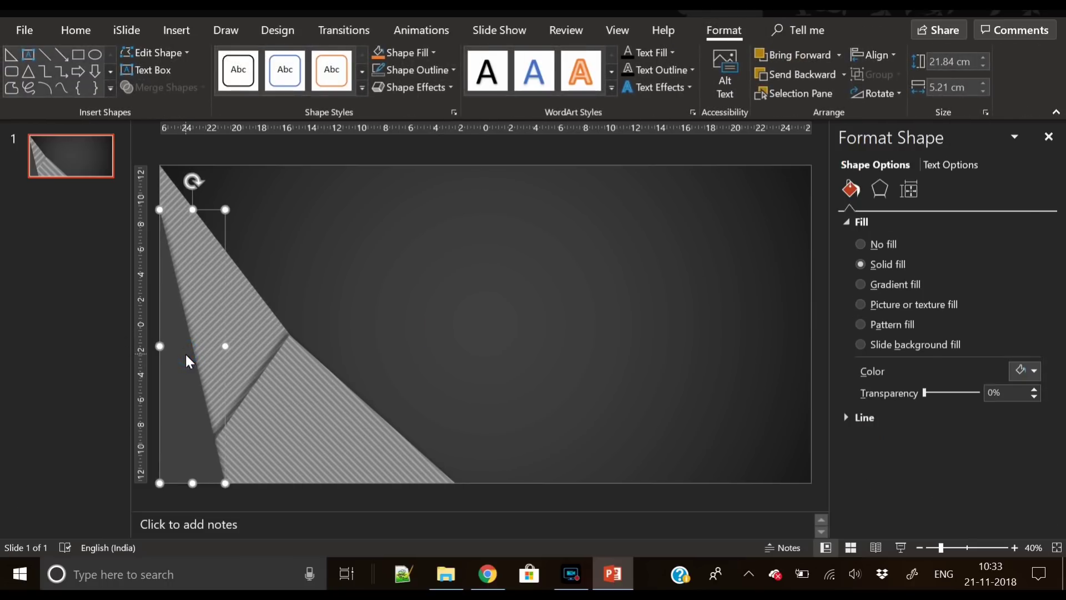
key(ctrl+v)
click(185, 368)
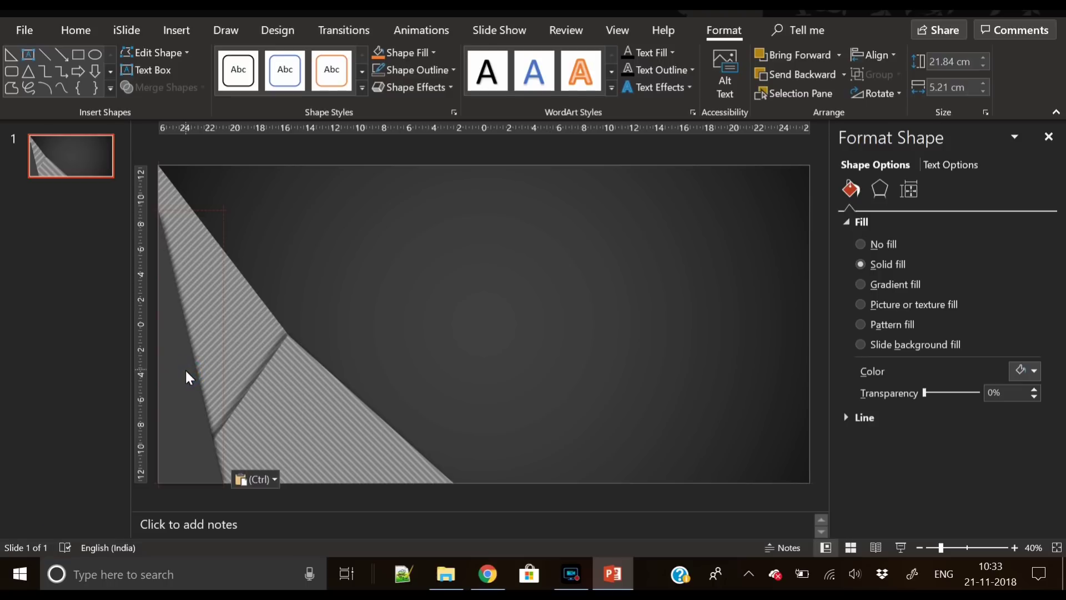
click(185, 368)
drag(192, 212, 191, 299)
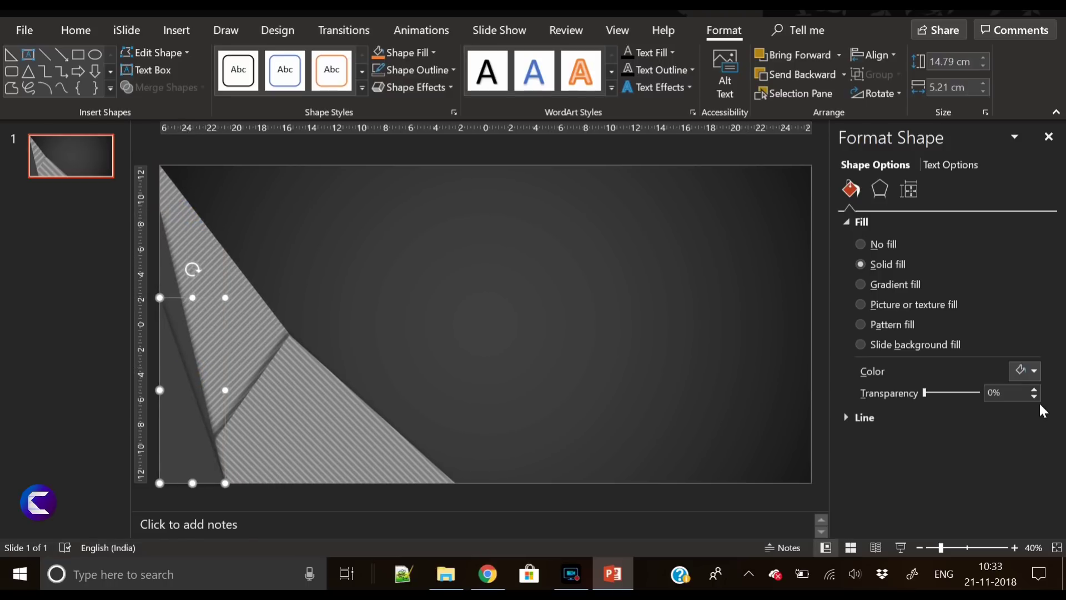
click(1024, 373)
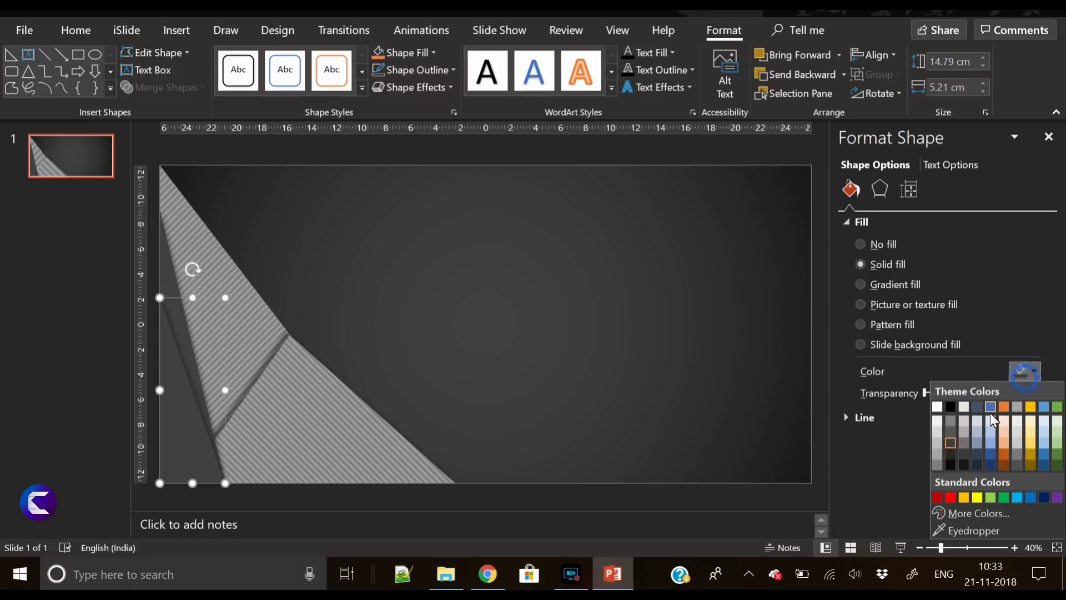
click(949, 452)
click(515, 311)
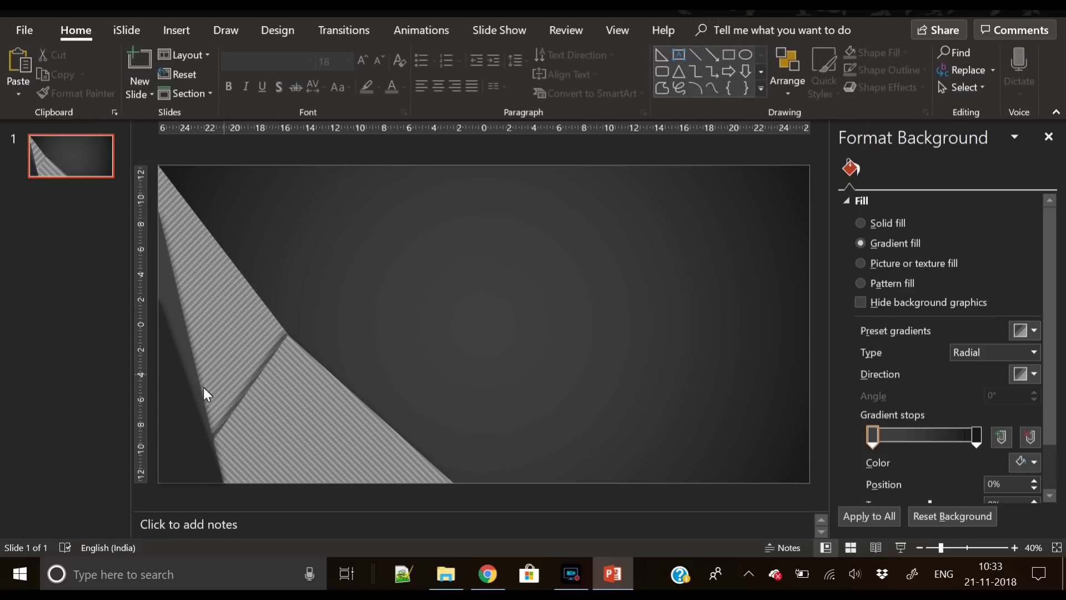
Widen the shortened lower-left triangle to 6.64 cm.
click(191, 406)
click(172, 275)
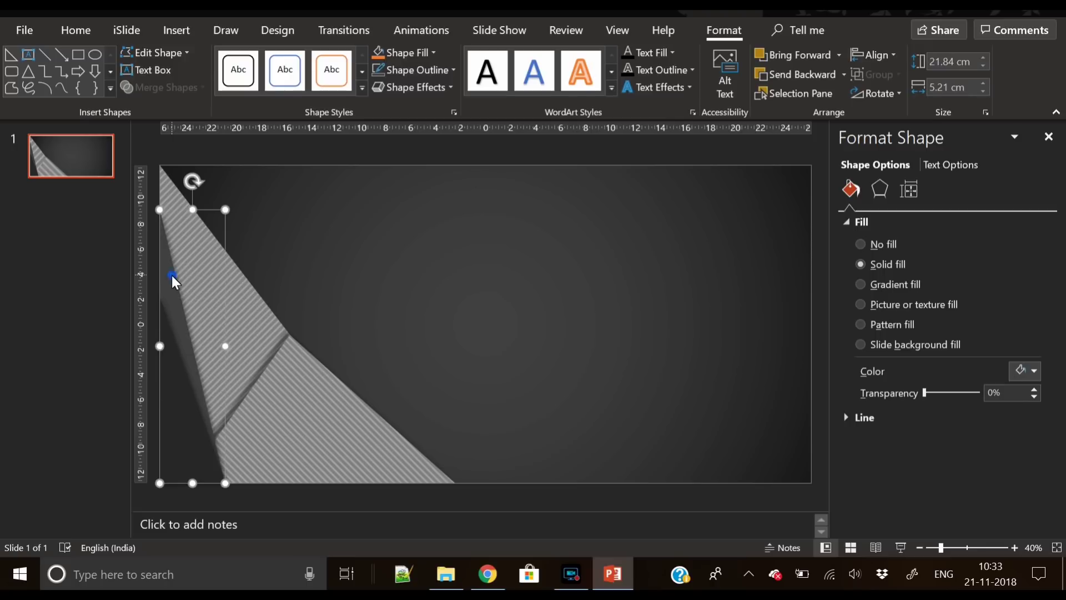
click(226, 345)
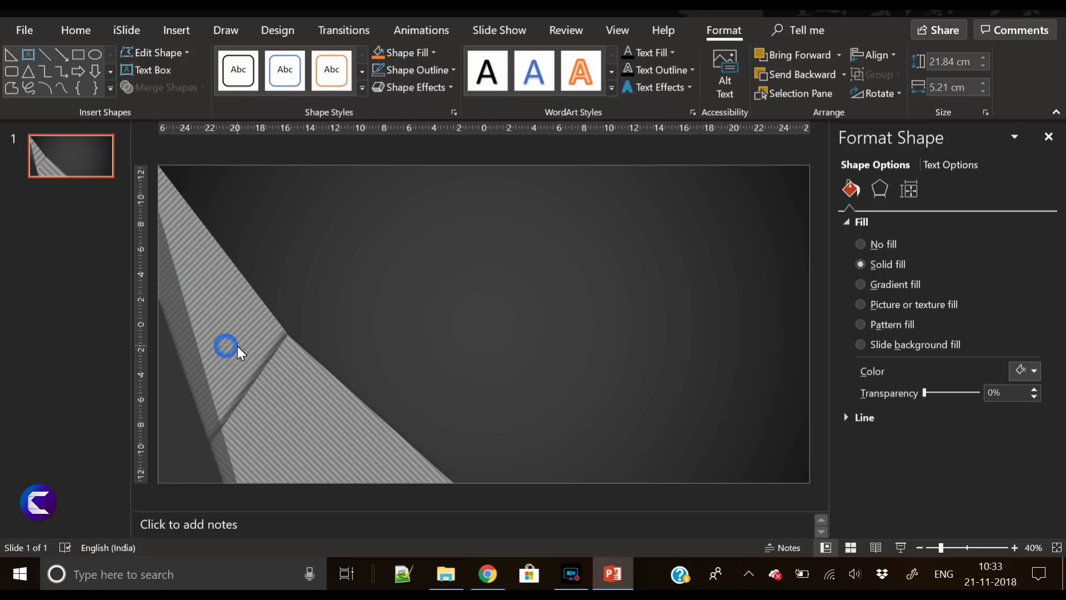
click(183, 417)
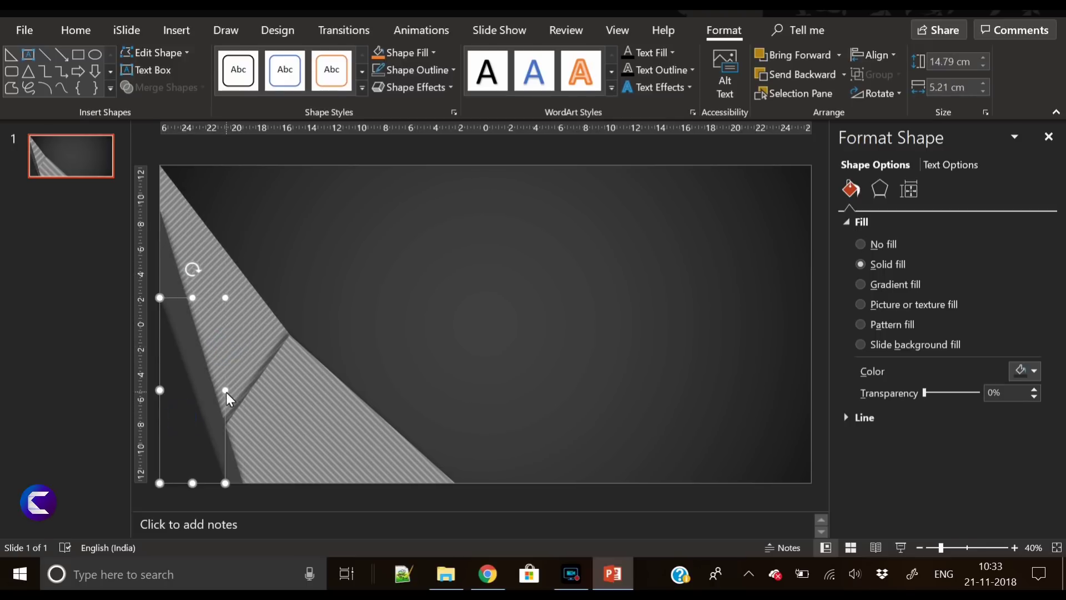
drag(226, 390, 244, 392)
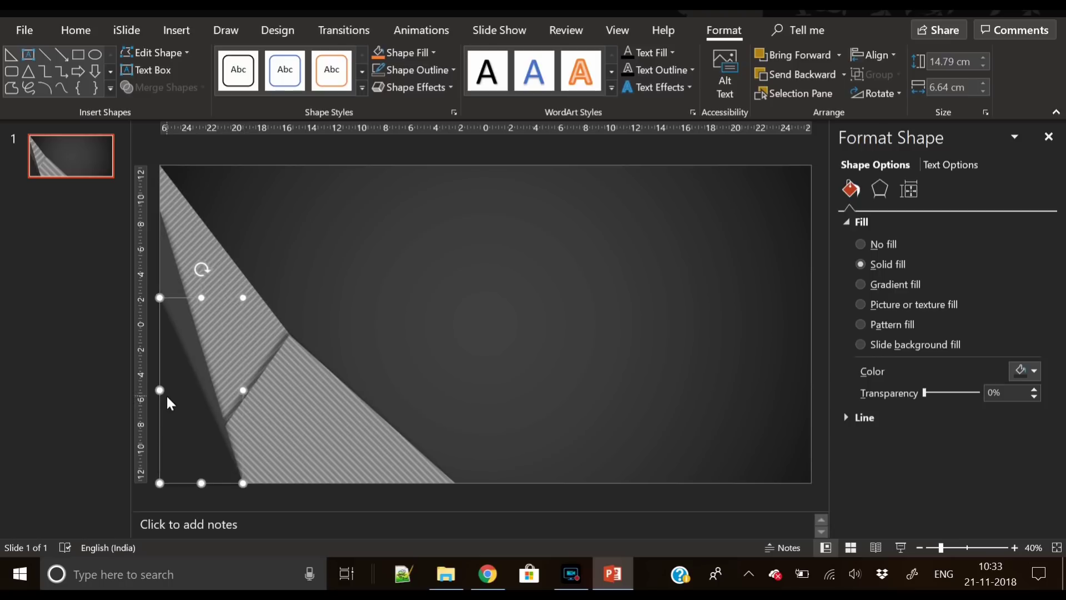
Paste another copy, shorten it to 9.63 cm tall, and fill it a lighter grey.
key(ctrl+v)
click(191, 410)
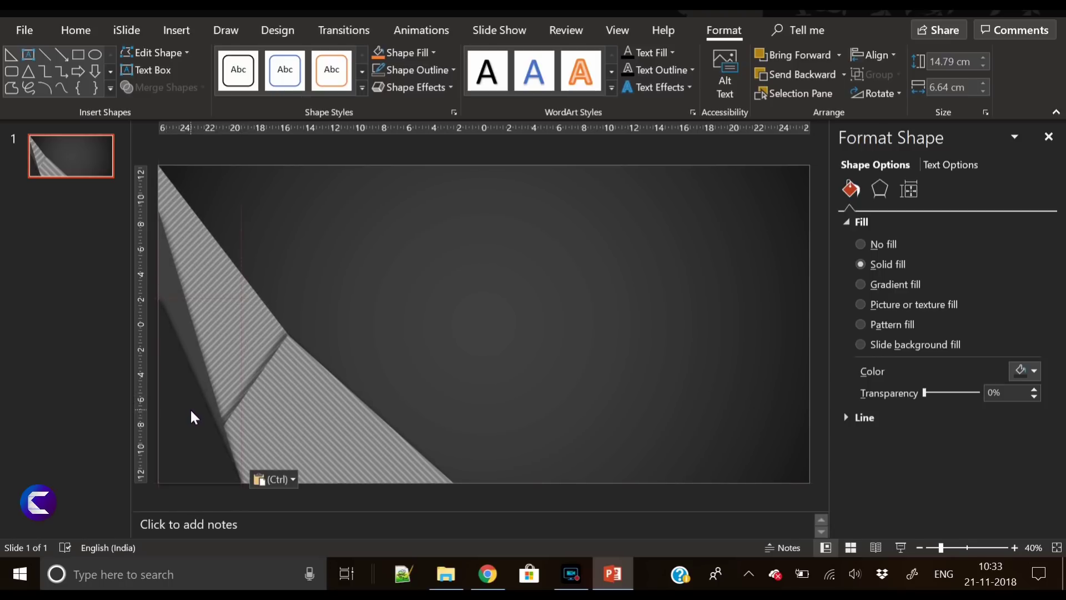
click(188, 409)
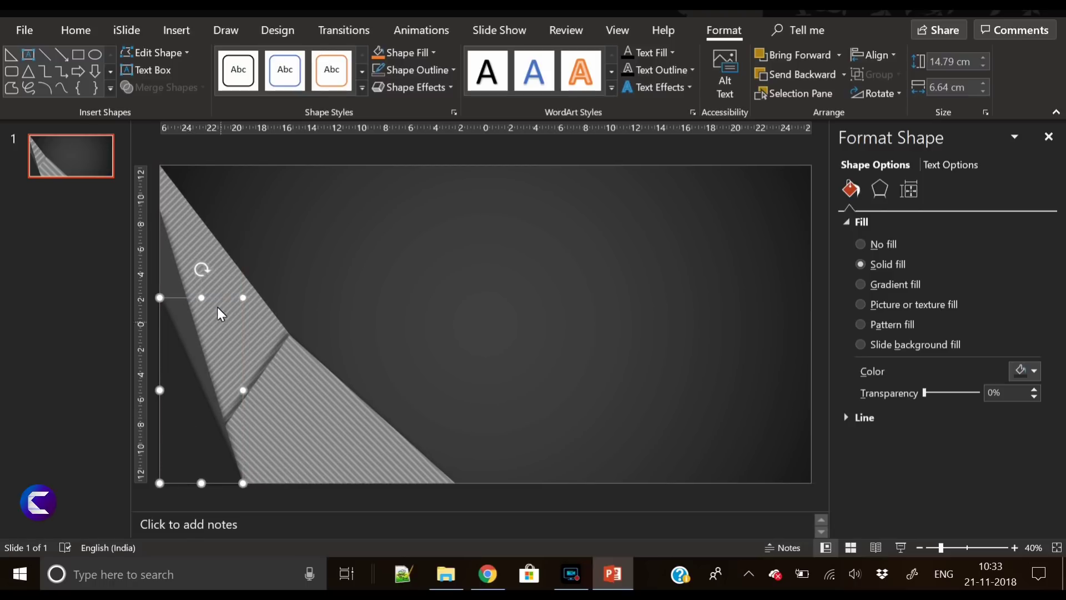
drag(199, 298, 200, 362)
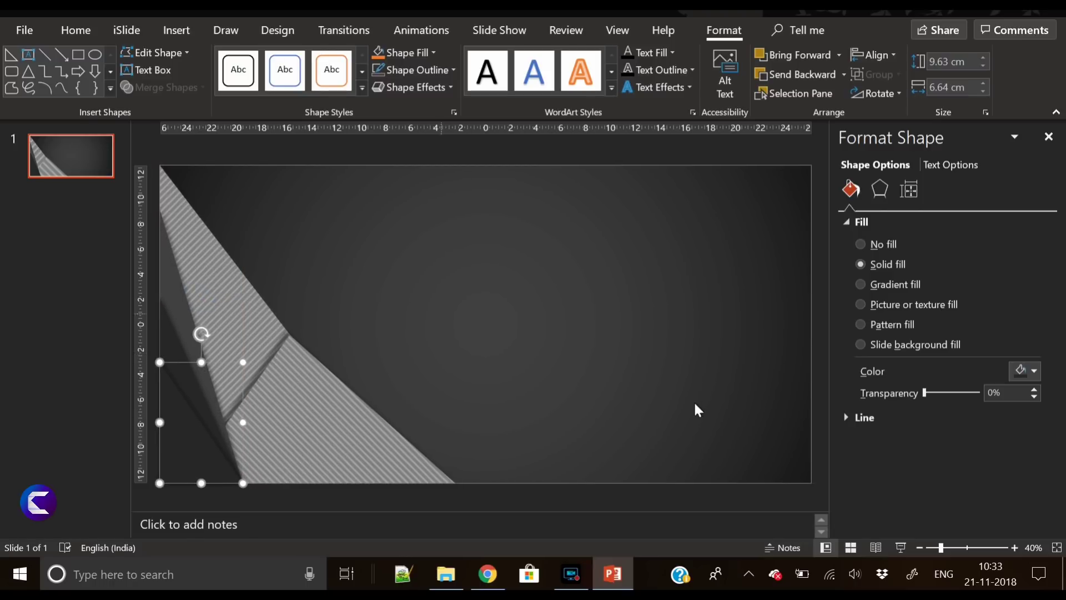
click(1032, 370)
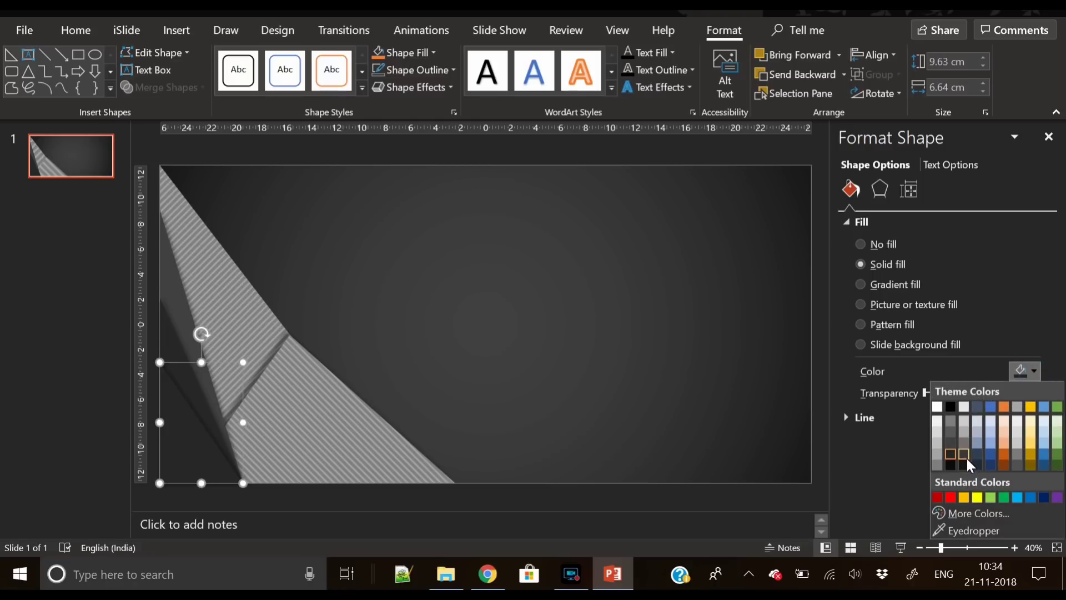
click(965, 456)
click(607, 315)
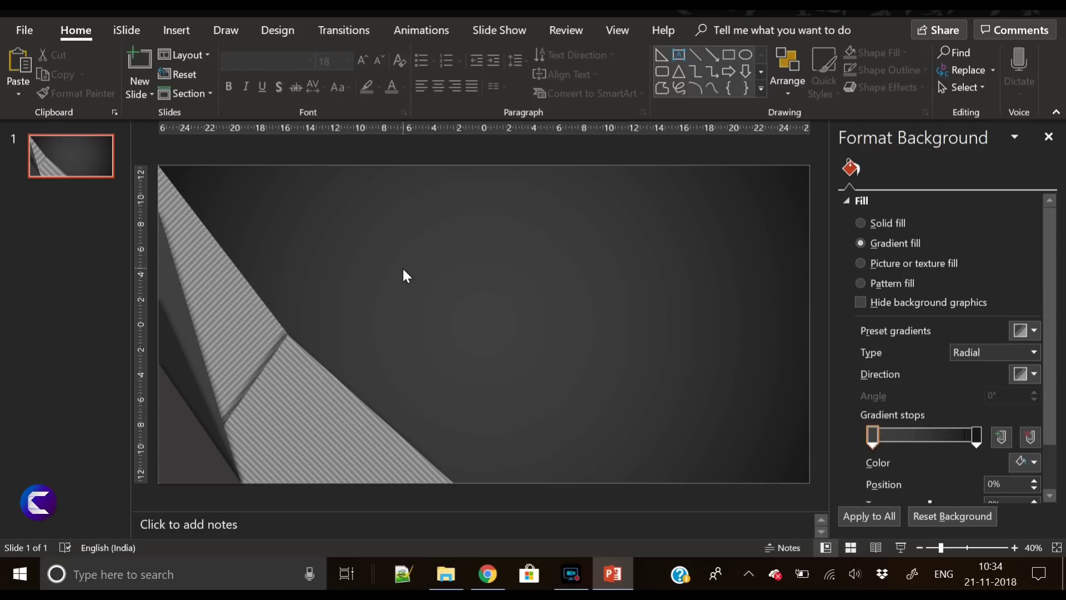
Give the smallest lower-left triangle a linear gradient fill angled at 135°.
click(178, 357)
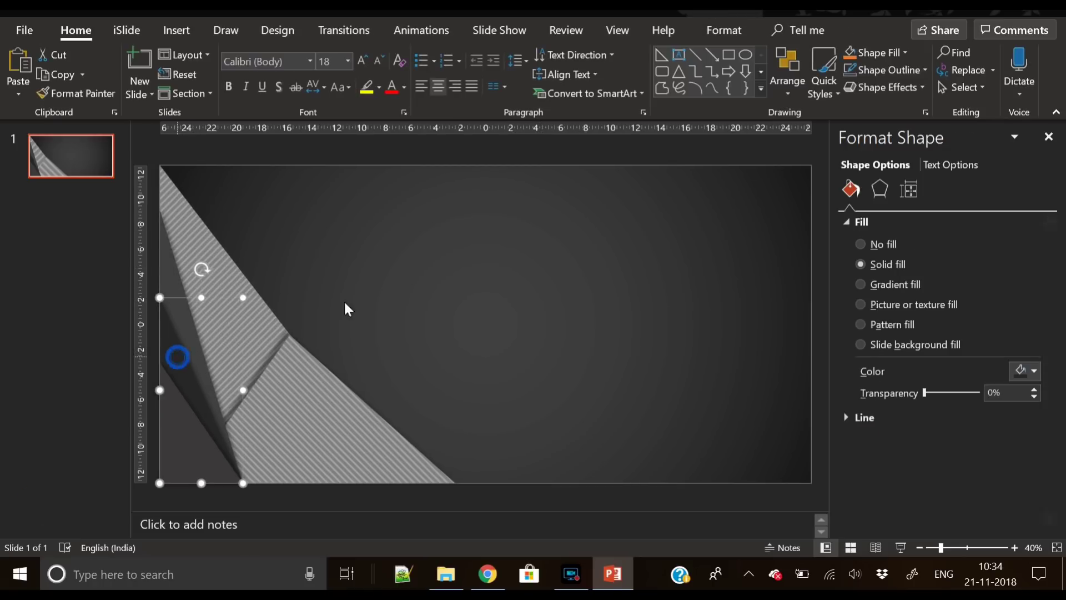
click(913, 286)
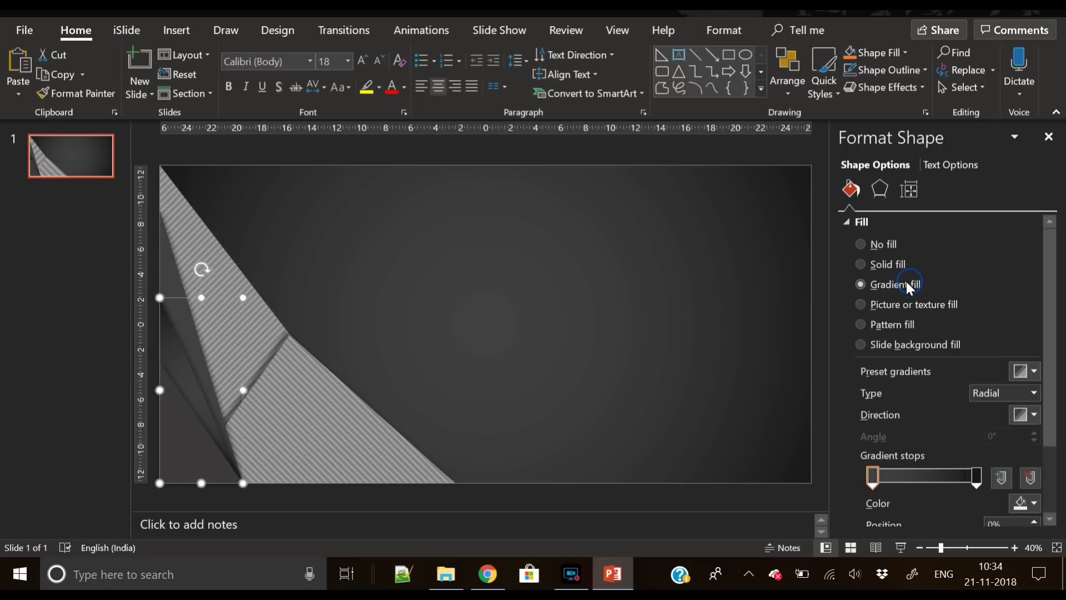
click(1033, 393)
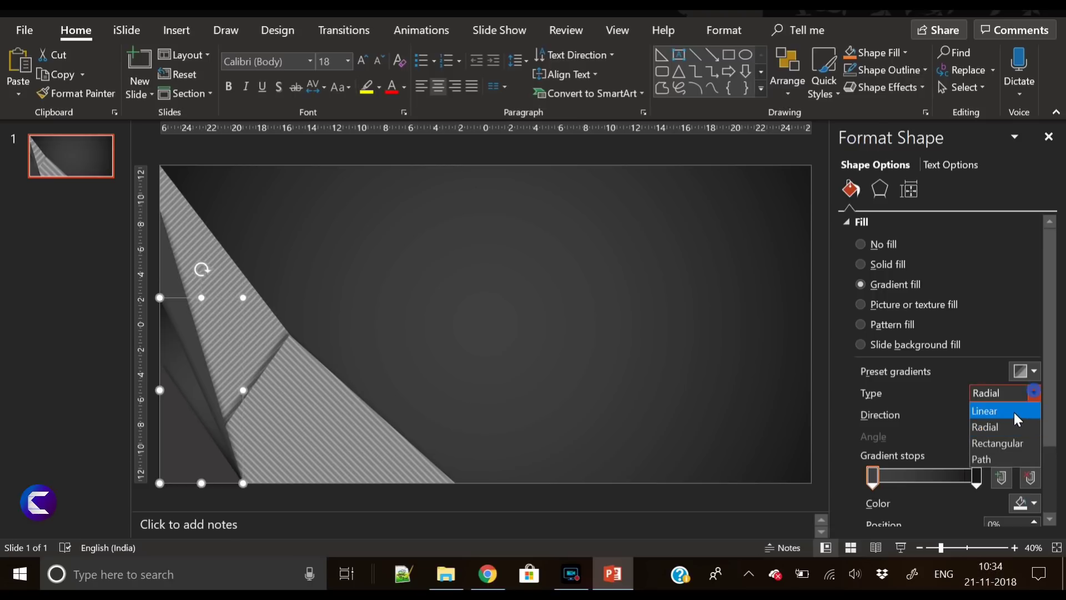
click(1017, 409)
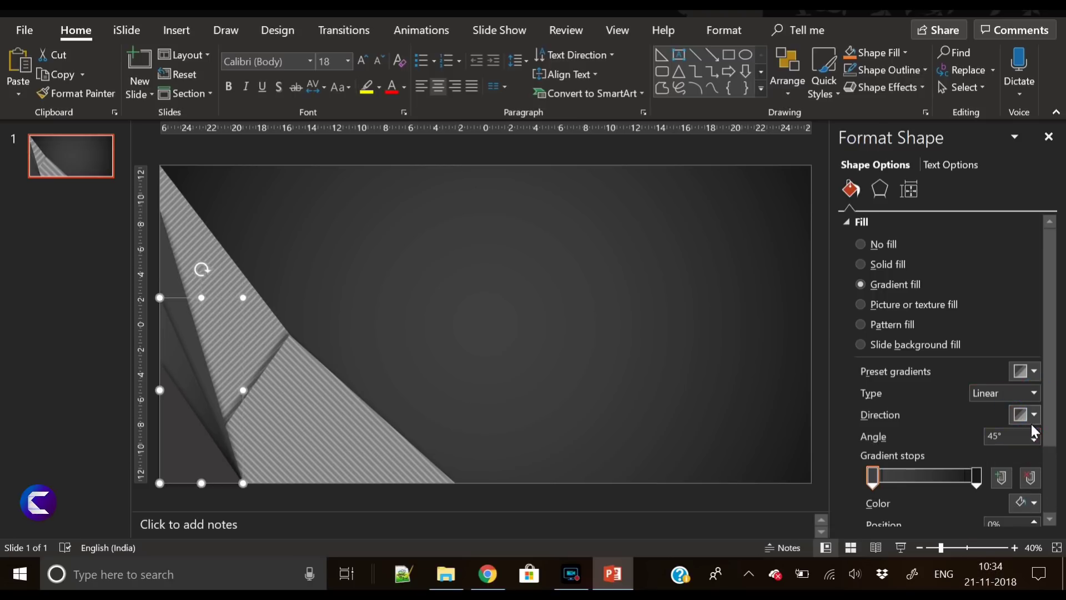
click(1031, 423)
click(833, 510)
click(1026, 418)
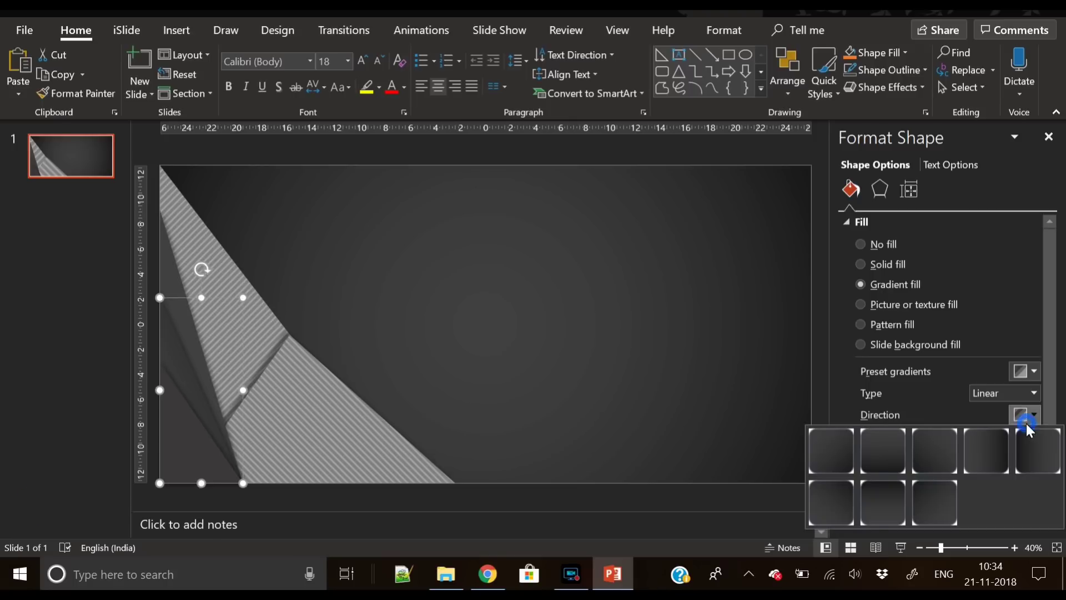
click(934, 457)
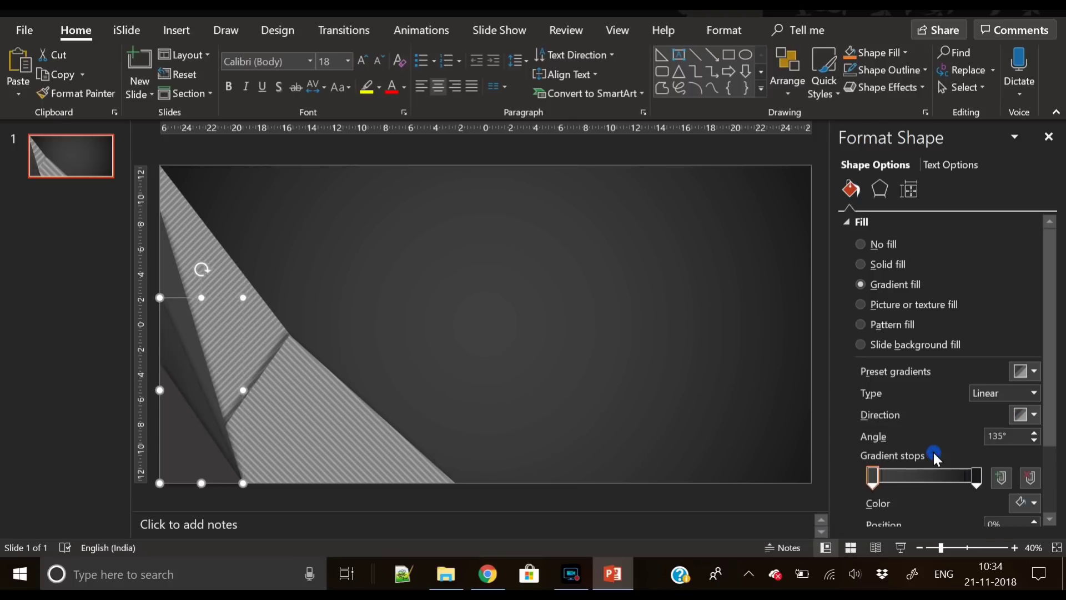
Move the gradient stops to about 23%, 67% and 86%, colouring one stop grey.
click(871, 478)
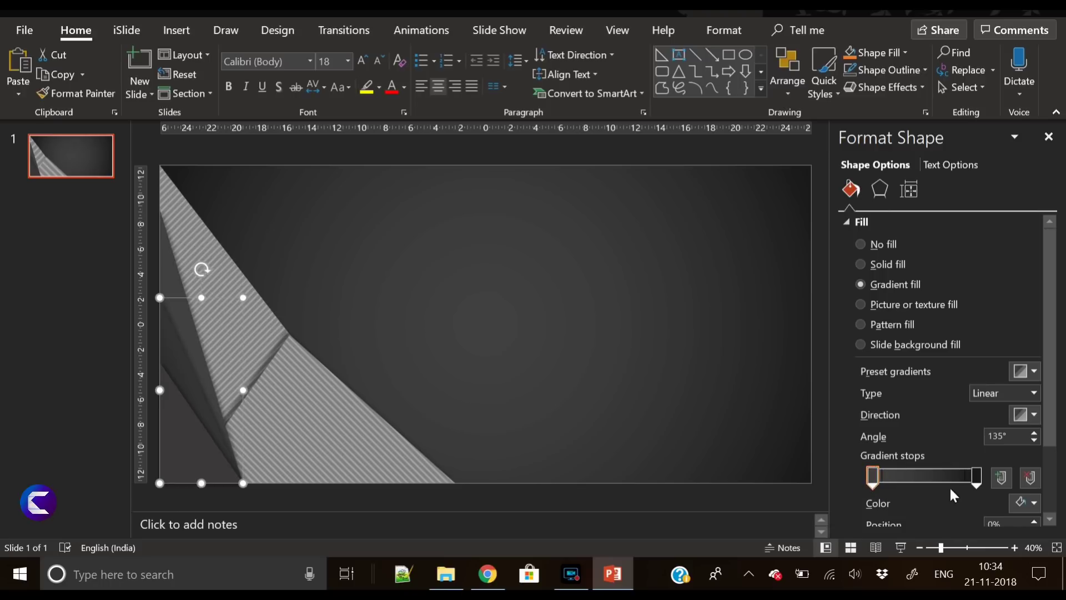
mouse_move(975, 479)
mouse_down()
mouse_move(950, 482)
mouse_move(960, 481)
mouse_up()
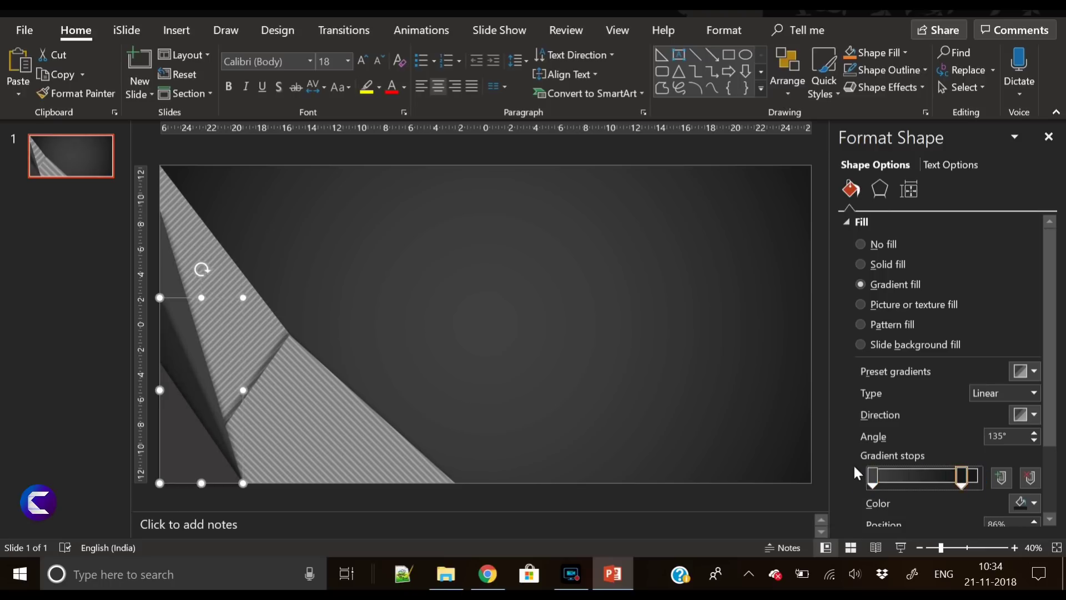
drag(870, 480, 896, 481)
click(1033, 503)
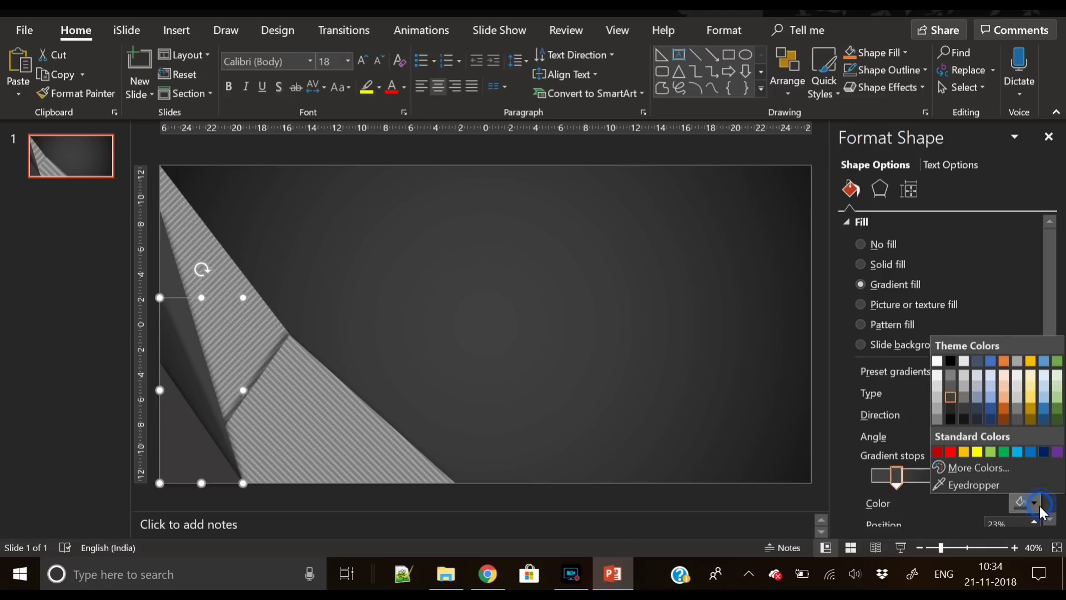
click(948, 375)
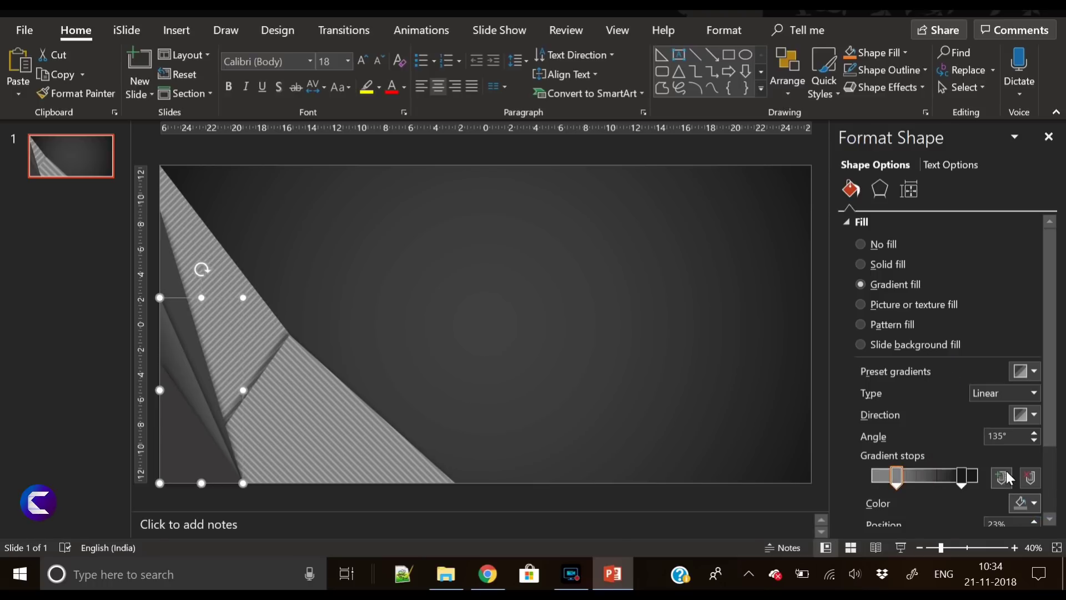
drag(968, 475, 948, 482)
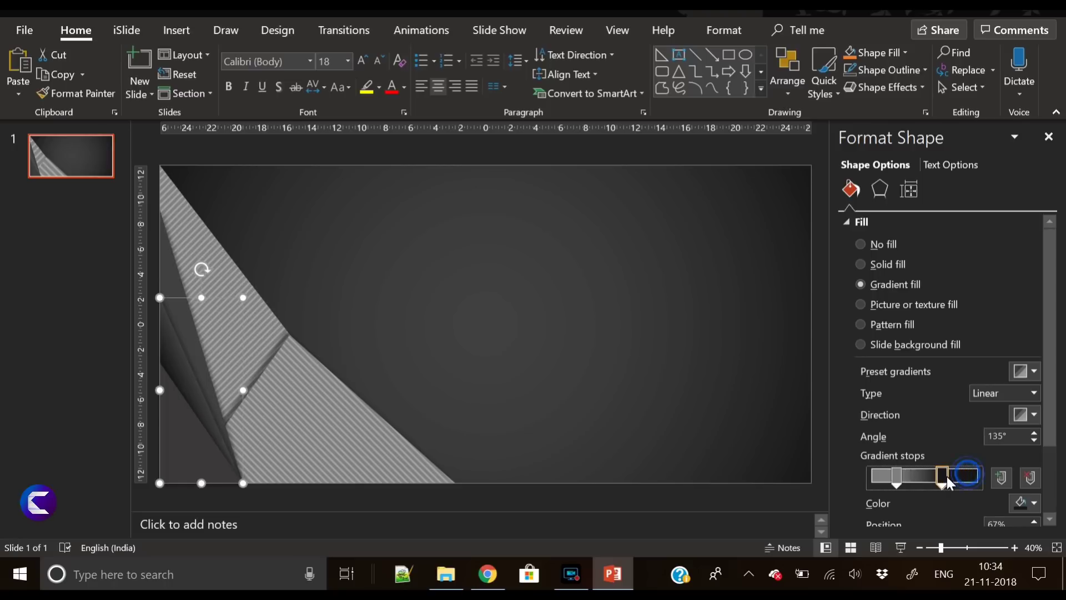
Try light grey, then settle on a dark grey solid fill for the thin left-edge triangle.
click(427, 300)
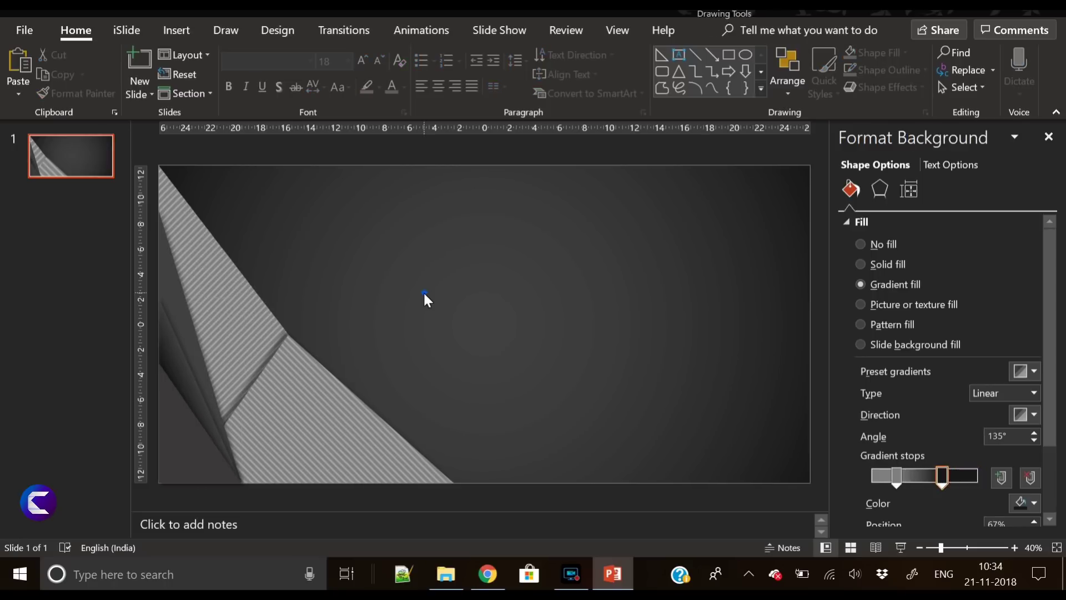
click(176, 295)
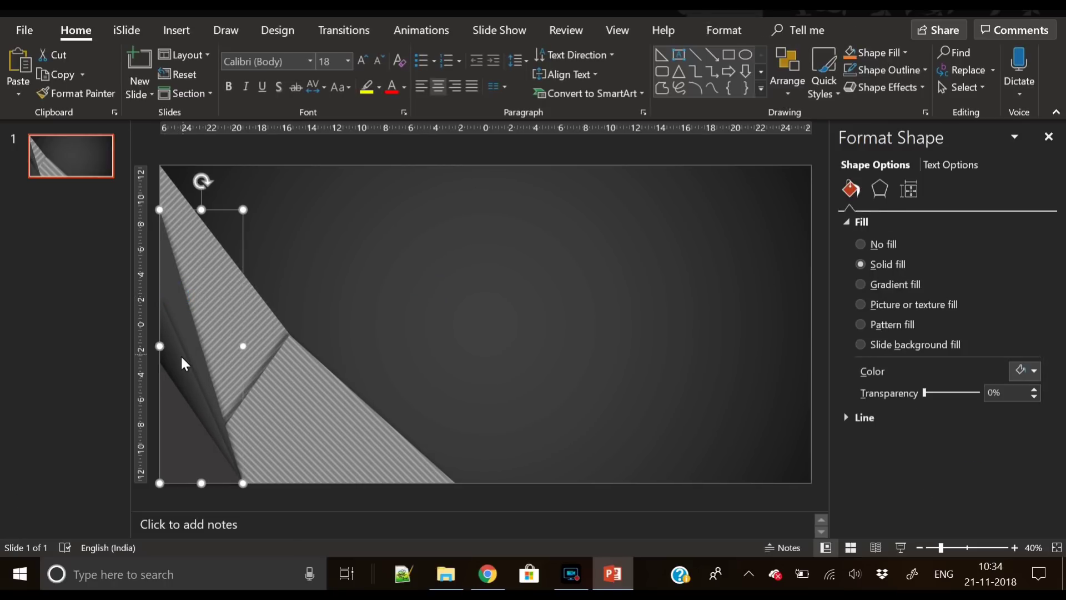
click(1025, 376)
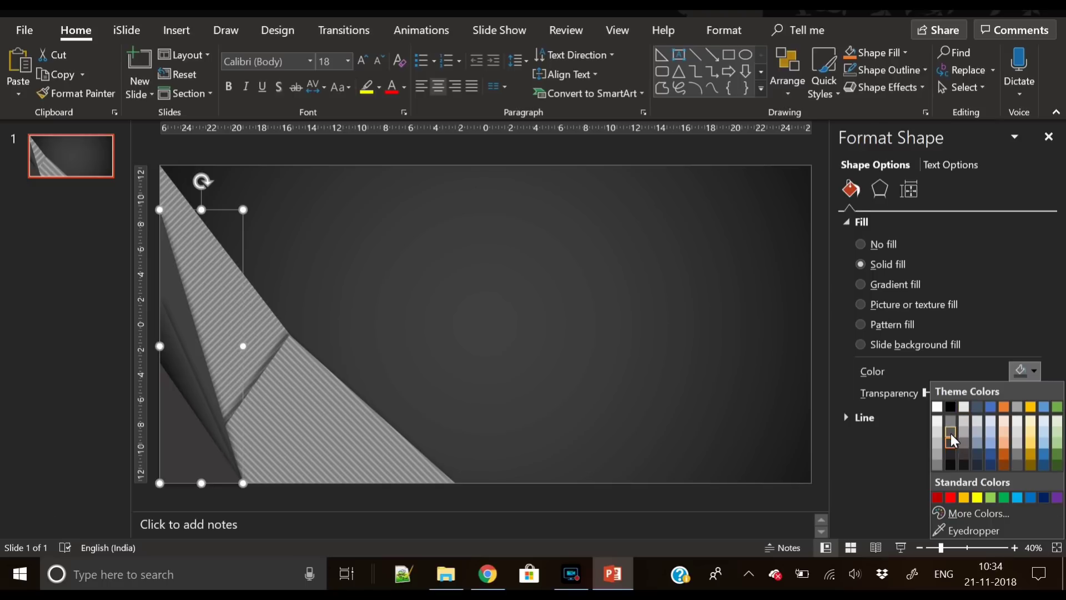
click(951, 433)
click(1011, 374)
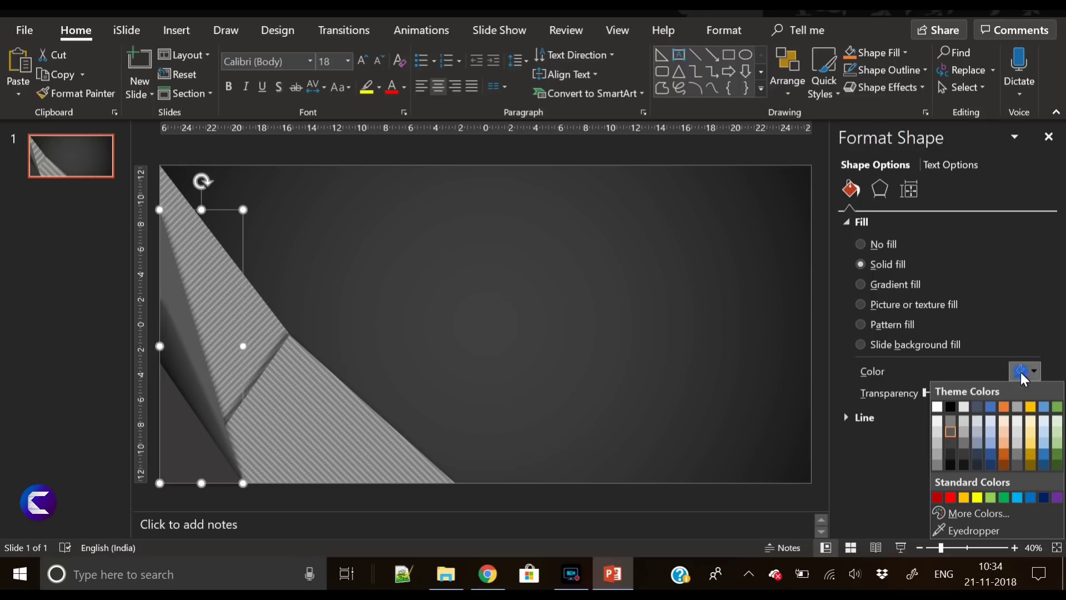
click(948, 455)
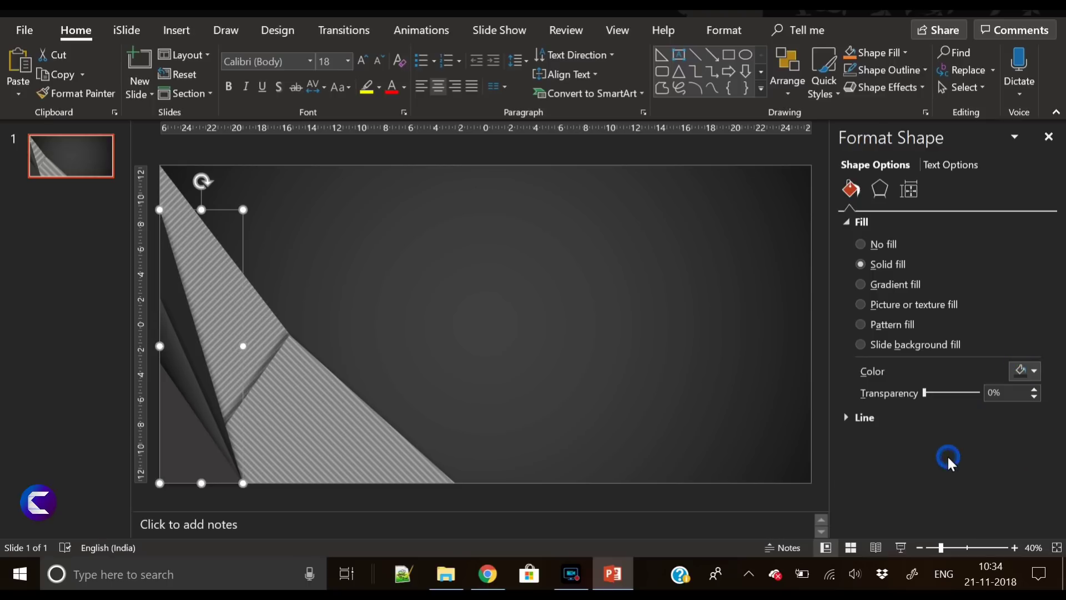
click(619, 323)
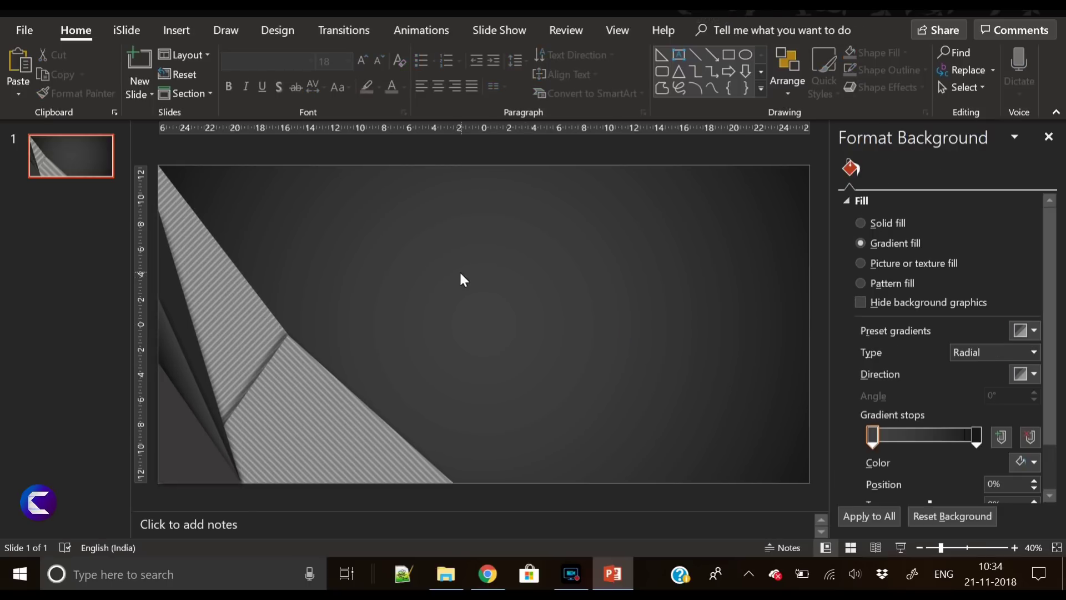
Paste a vertically flipped copy of the striped triangle at the top-left, narrowed to 7 cm wide.
click(232, 278)
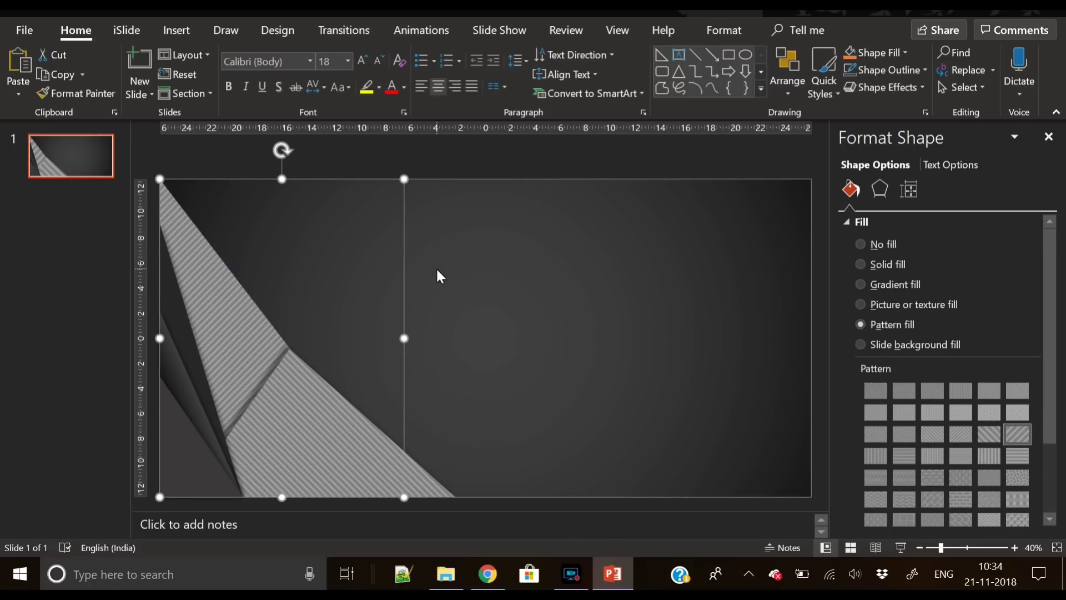
key(ctrl+v)
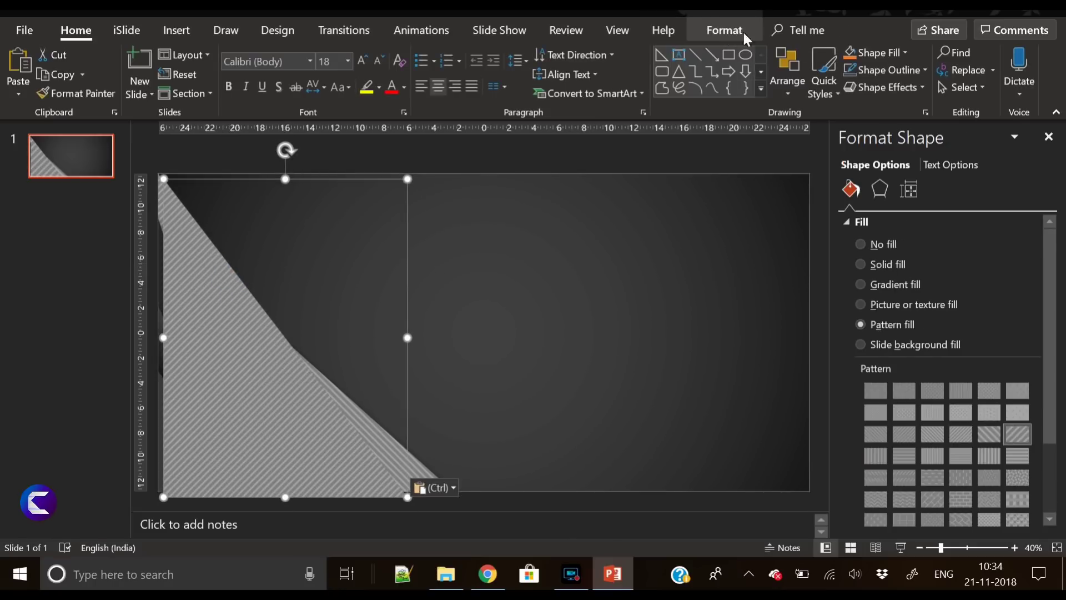
click(741, 33)
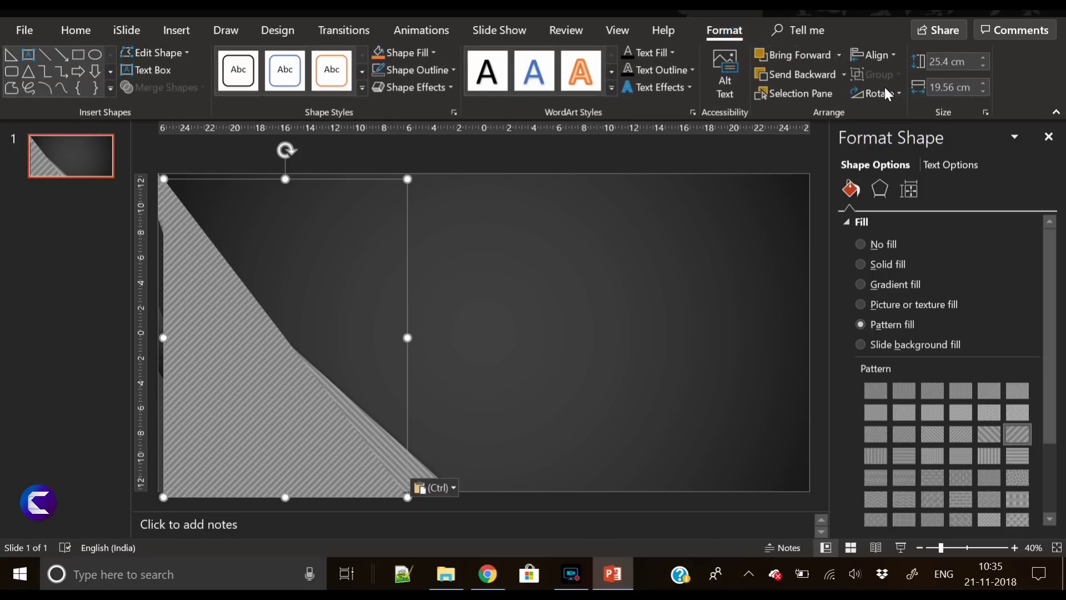
click(885, 90)
click(903, 149)
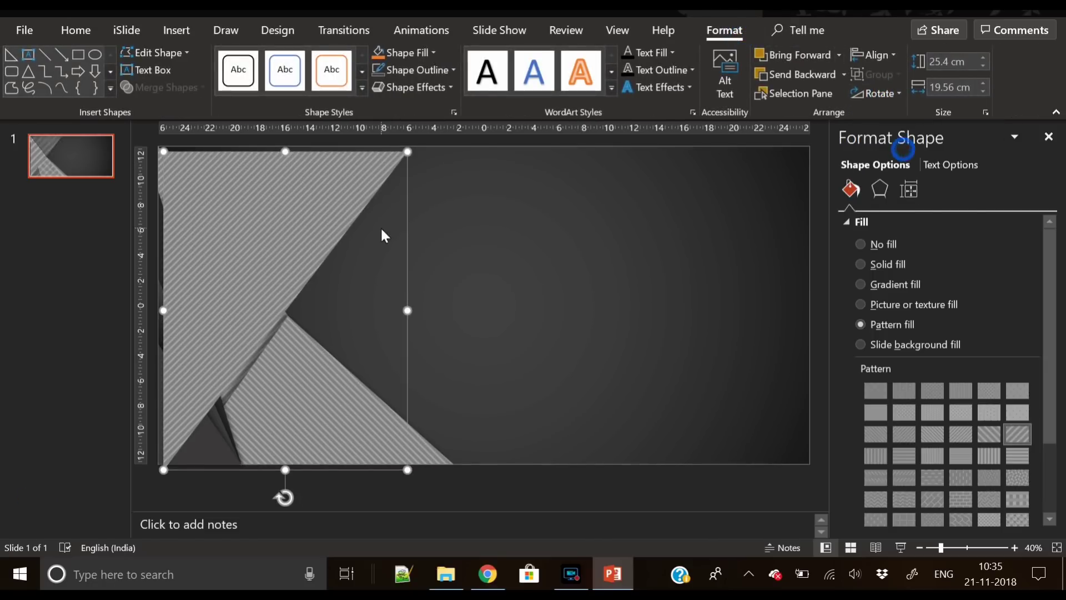
drag(279, 227, 279, 233)
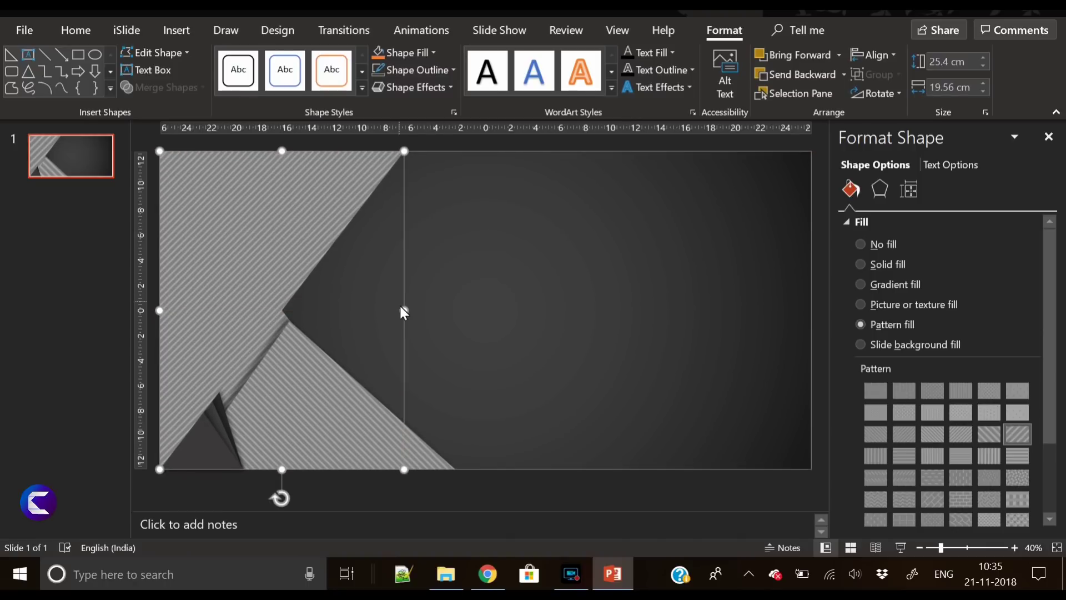
click(402, 307)
drag(349, 286, 246, 265)
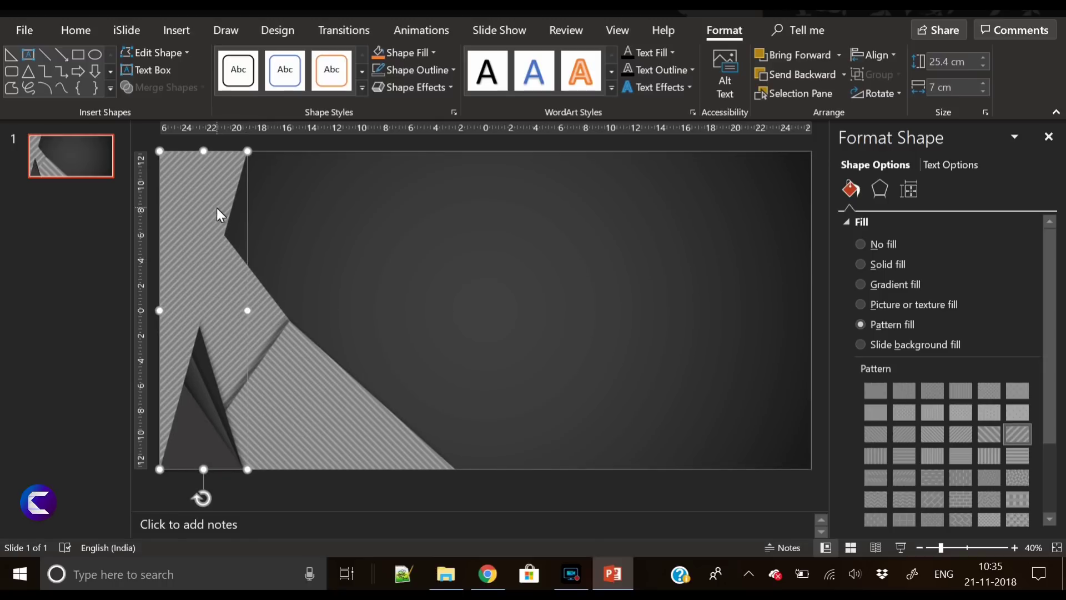
Give the copy an outer shadow with 15 pt blur and 10 pt distance.
click(898, 192)
click(882, 191)
click(1023, 242)
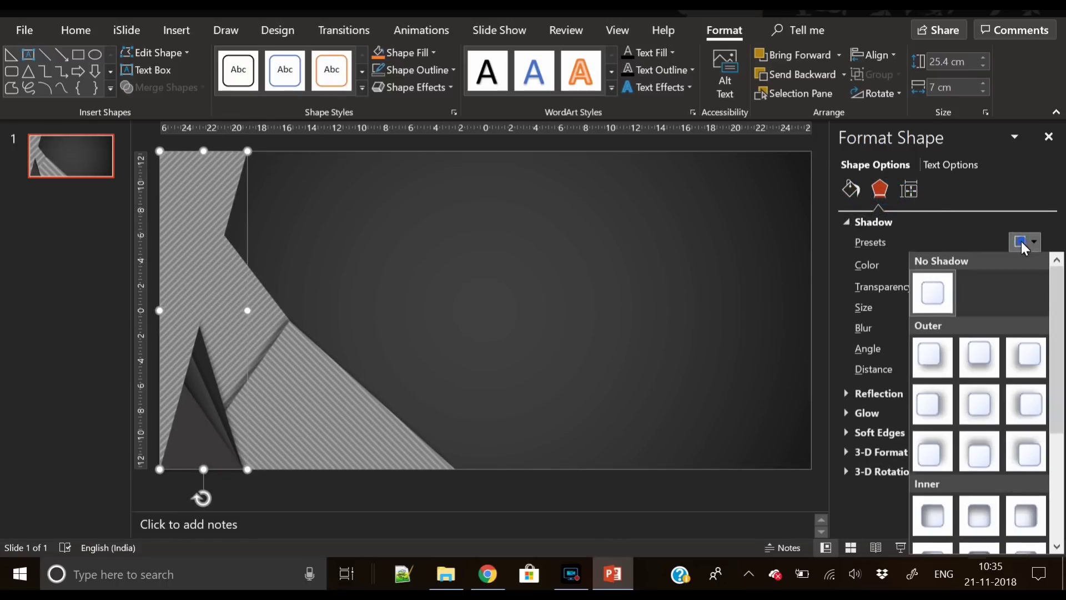
click(929, 358)
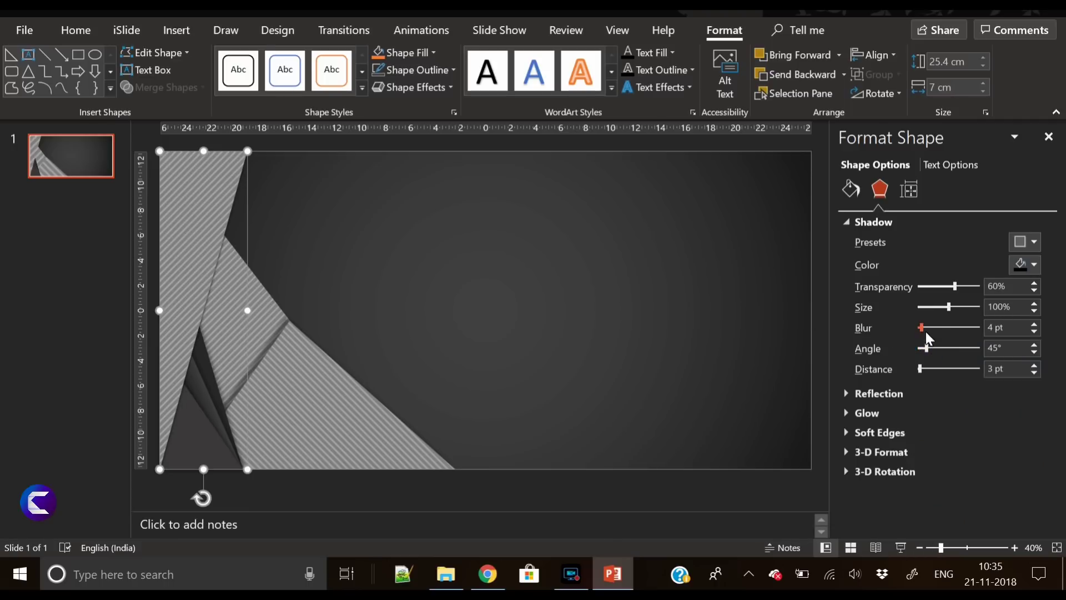
drag(925, 332, 928, 329)
drag(918, 369, 921, 368)
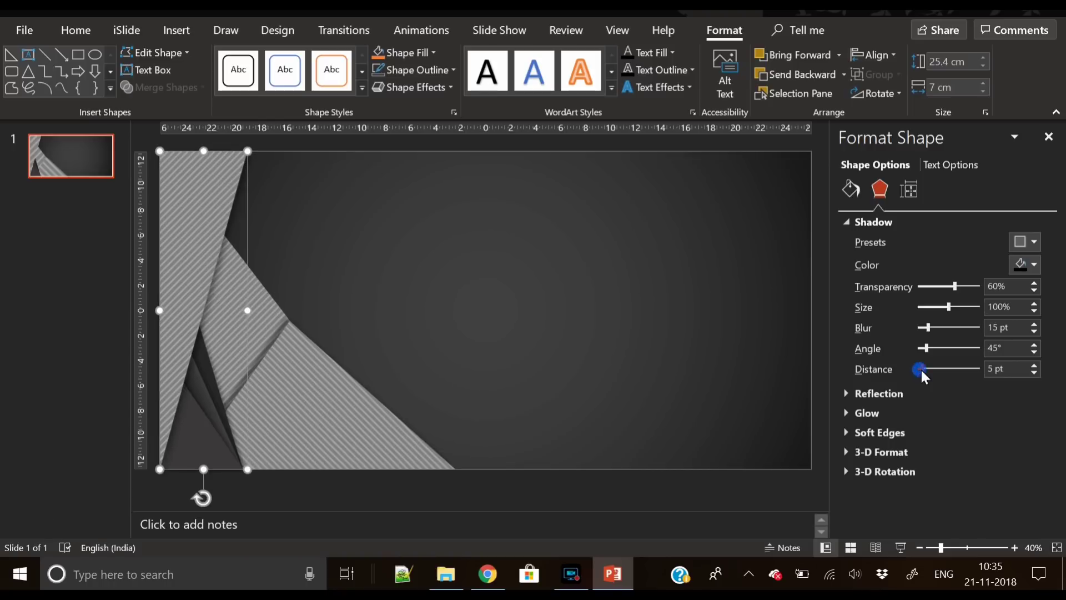
Send the flipped copy behind the other shapes.
right_click(165, 193)
click(224, 349)
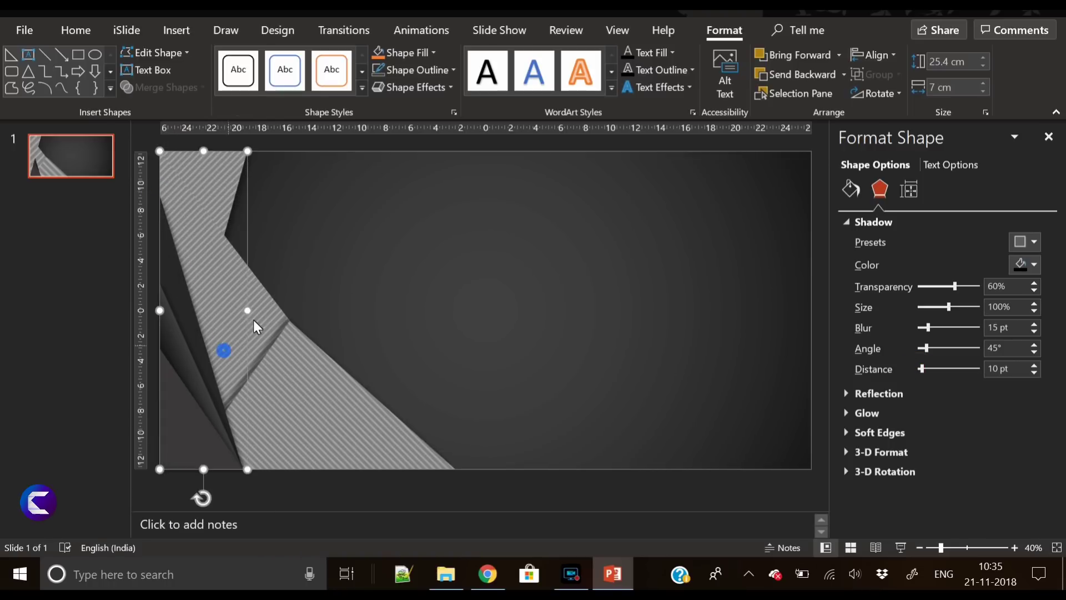
click(264, 308)
right_click(265, 308)
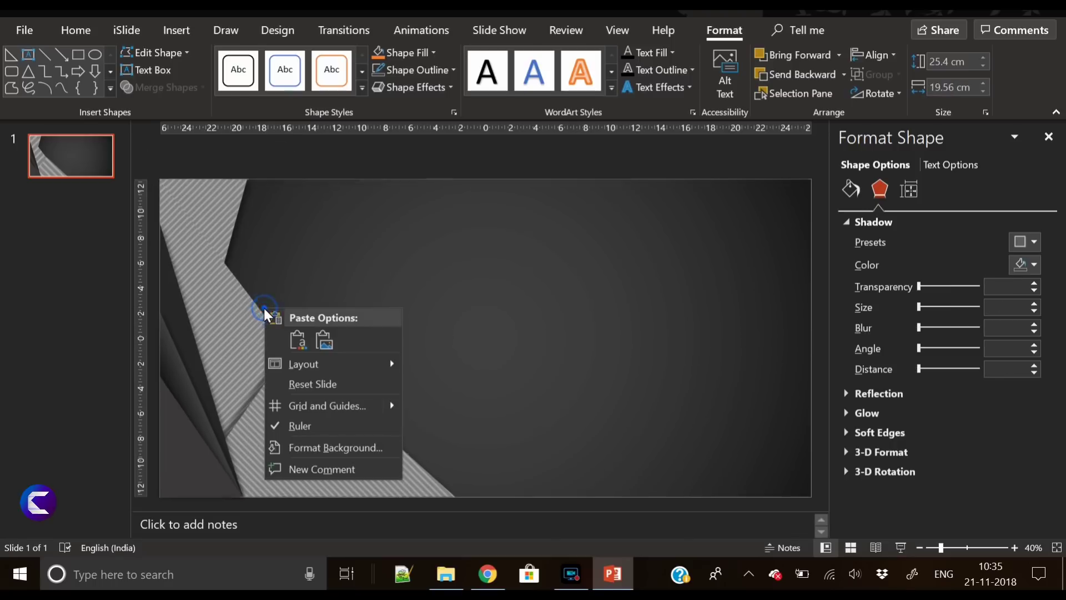
Send the large striped triangle to the back.
click(241, 302)
click(241, 302)
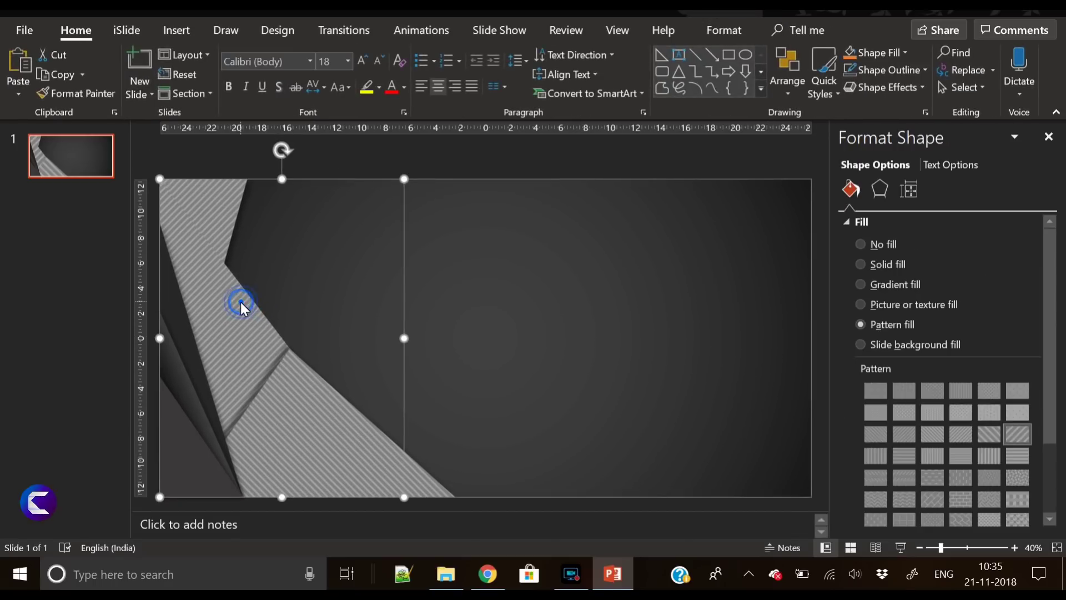
right_click(241, 302)
click(295, 353)
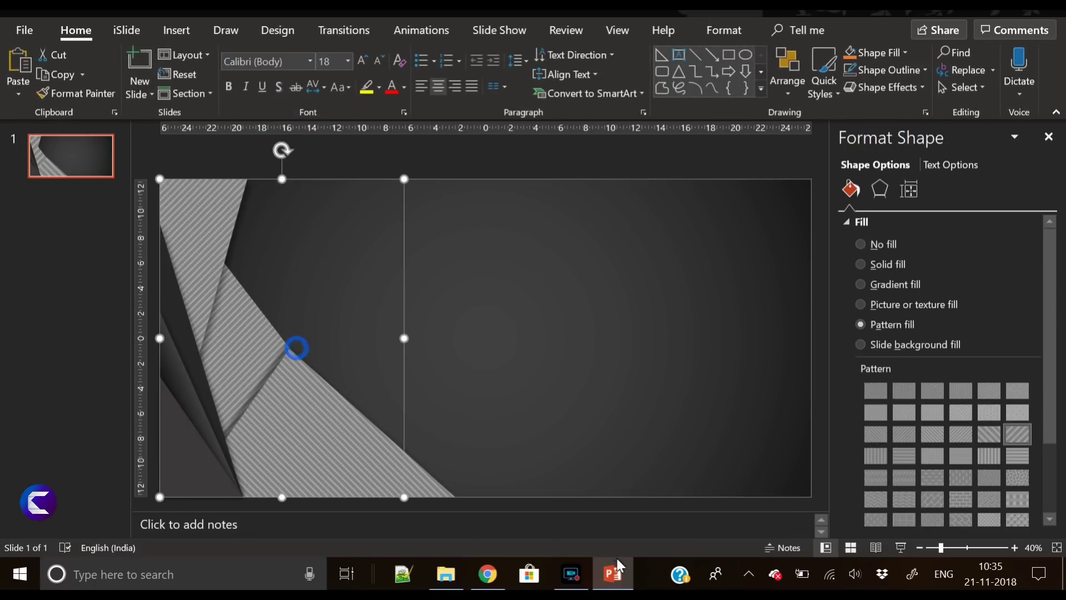
click(574, 580)
click(574, 582)
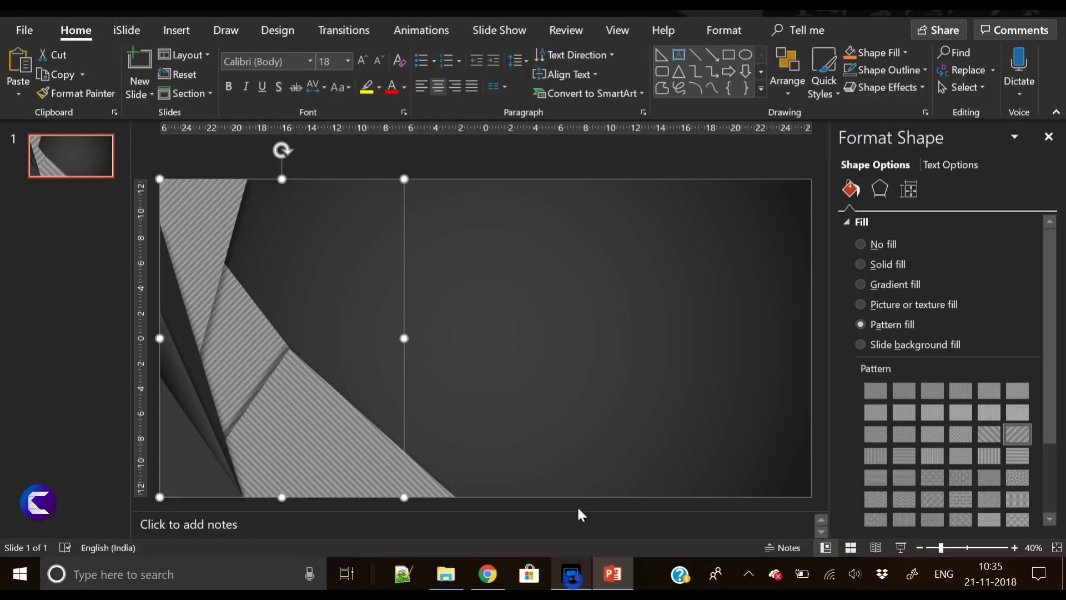
click(498, 321)
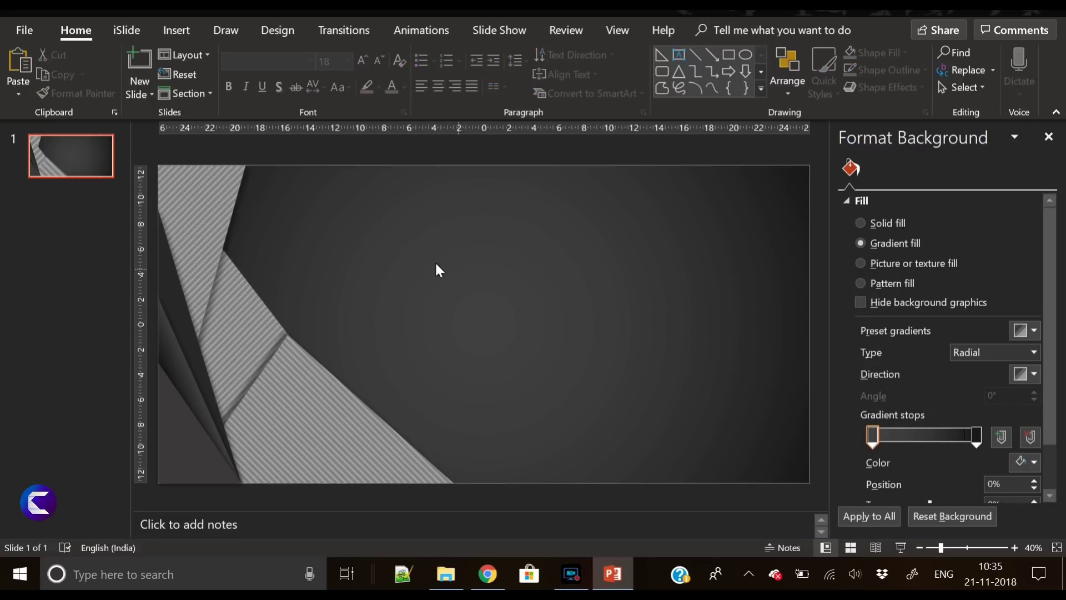
Set the triangle's pattern background to grey and its foreground to dark grey.
click(241, 303)
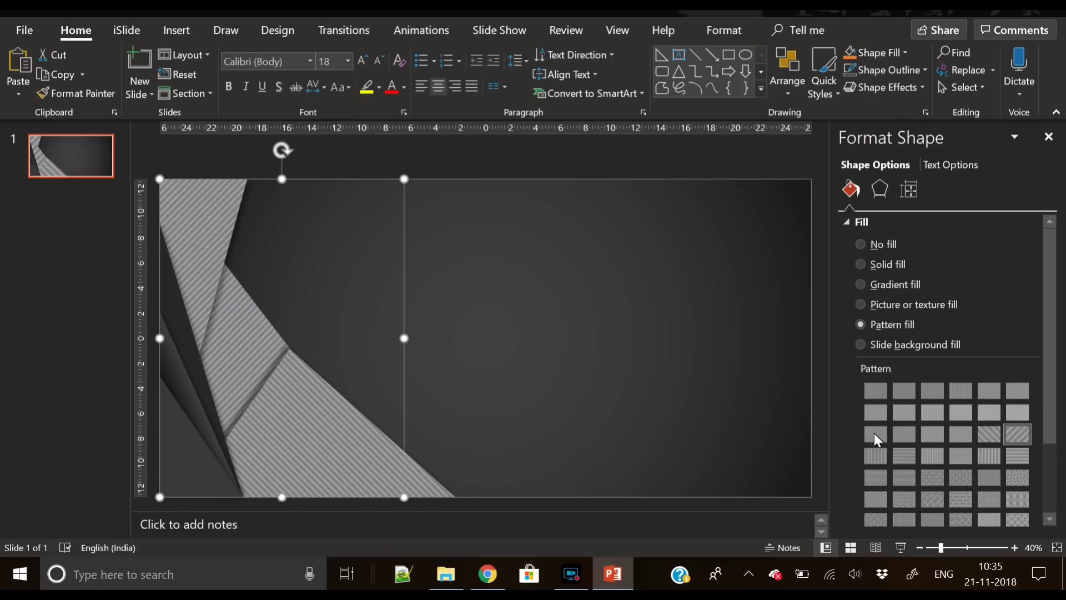
drag(1049, 364, 1054, 454)
click(1022, 492)
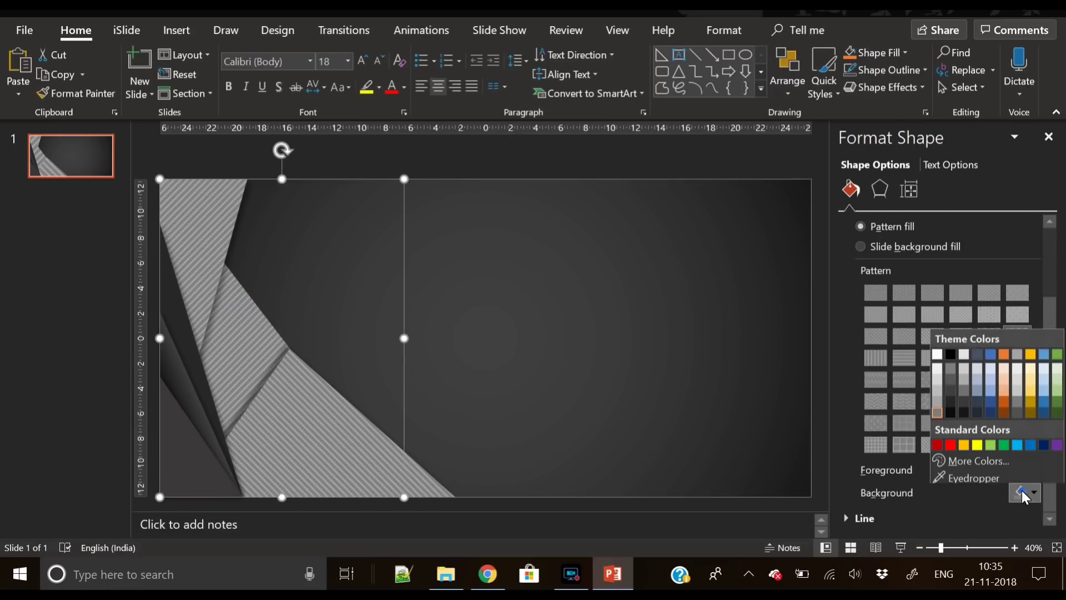
click(951, 364)
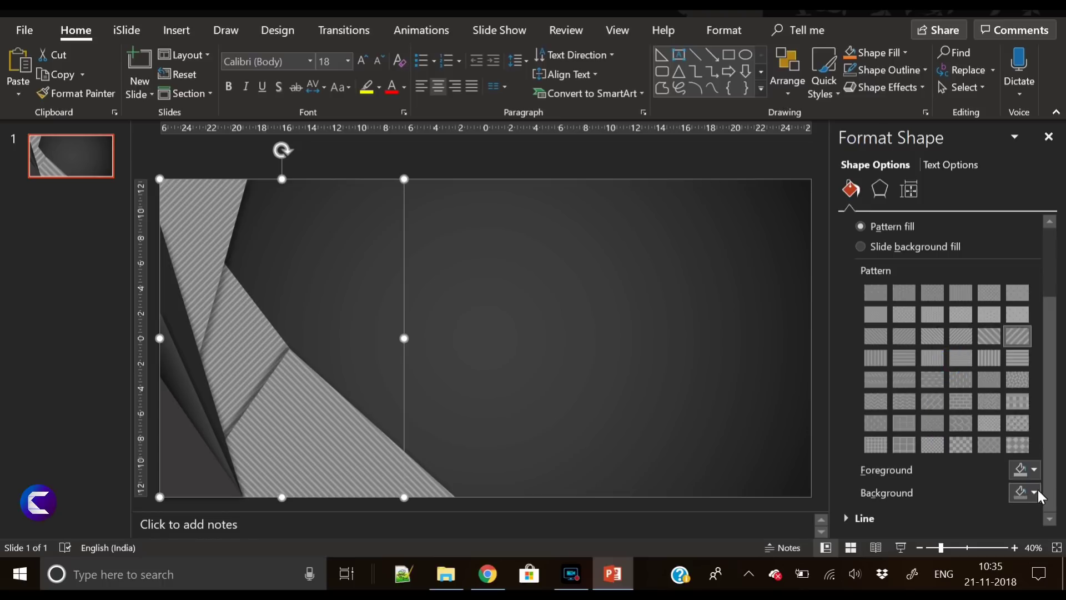
click(1030, 472)
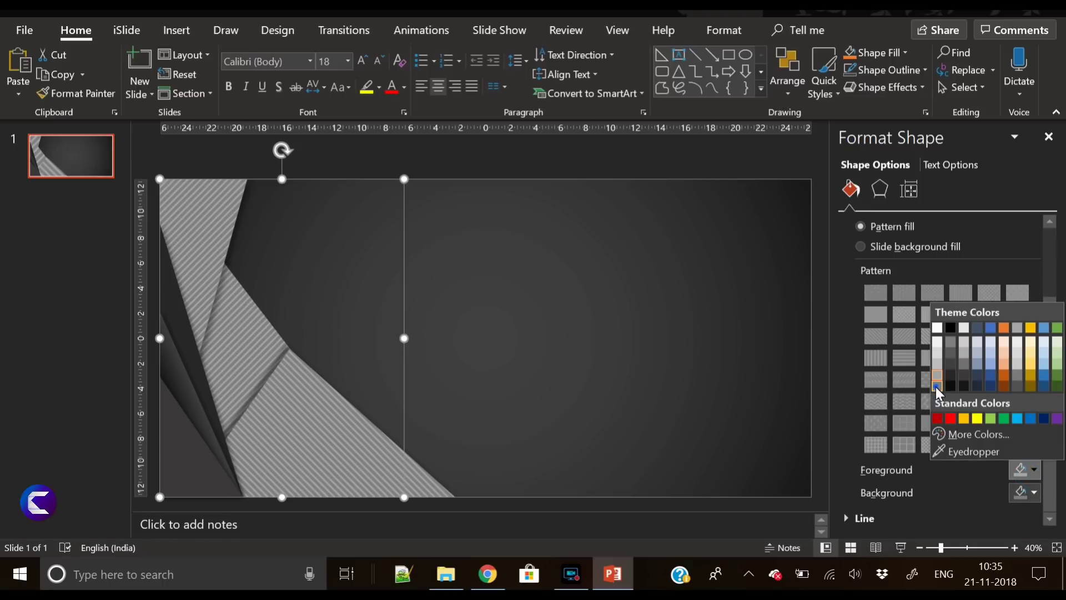
click(936, 386)
Switch the pattern background to another grey, keeping the dark grey foreground.
click(1029, 490)
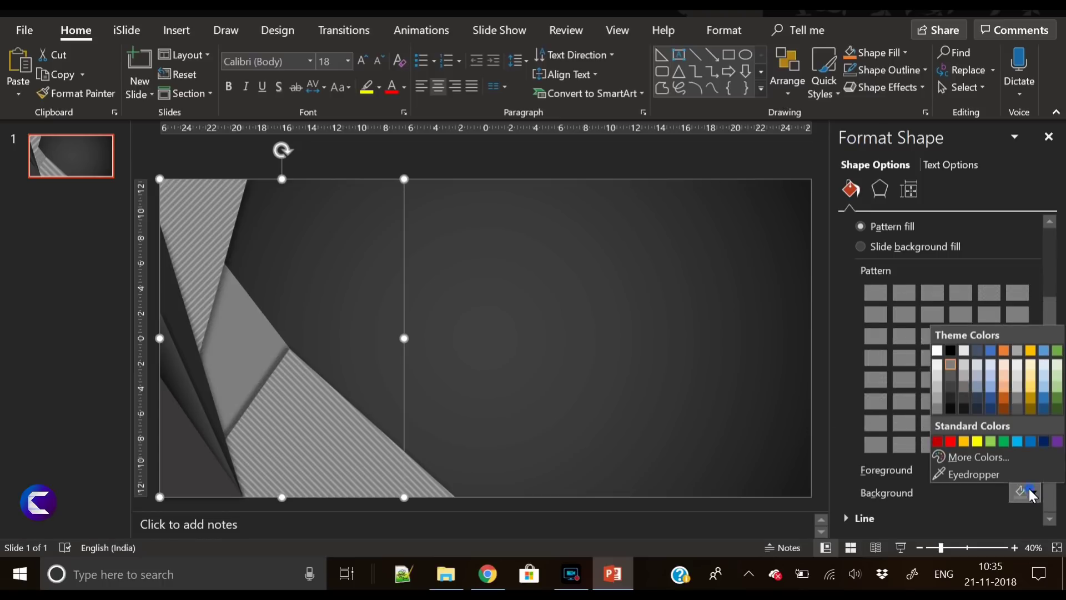
click(977, 495)
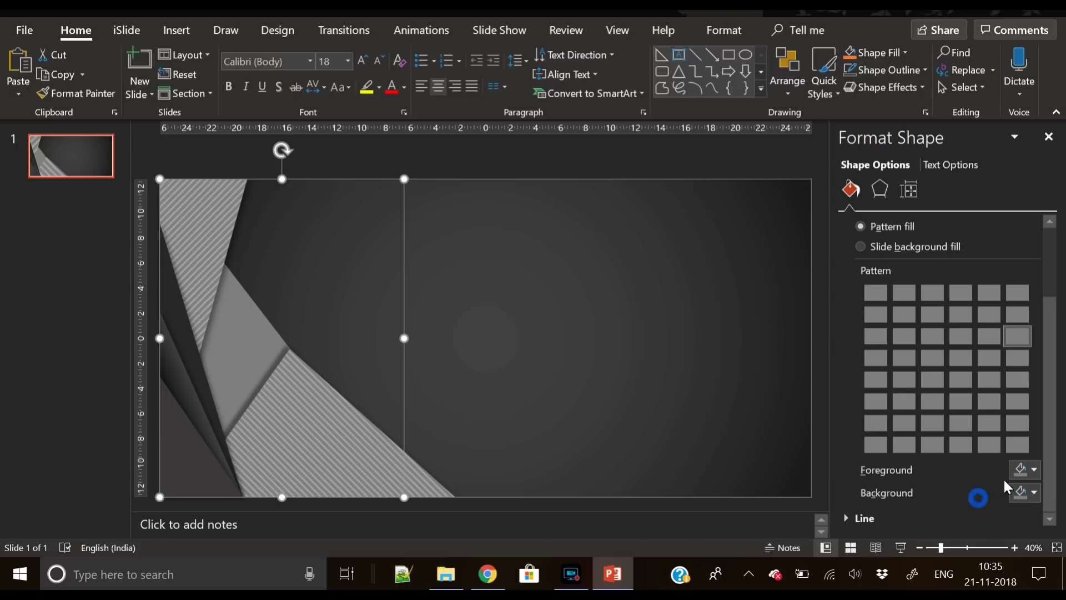
click(1021, 471)
click(936, 386)
click(1016, 493)
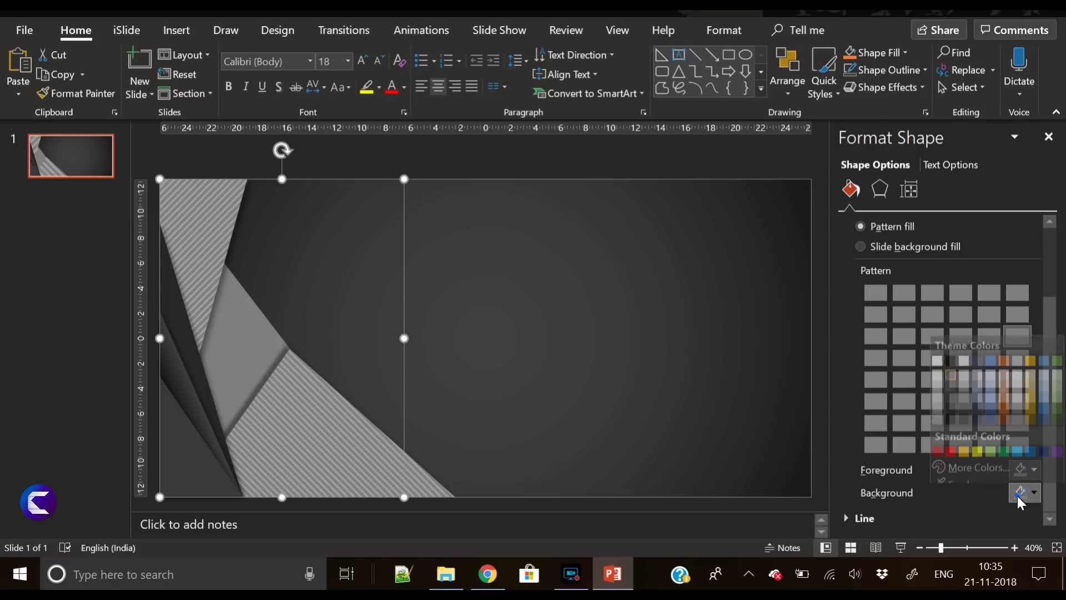
click(949, 373)
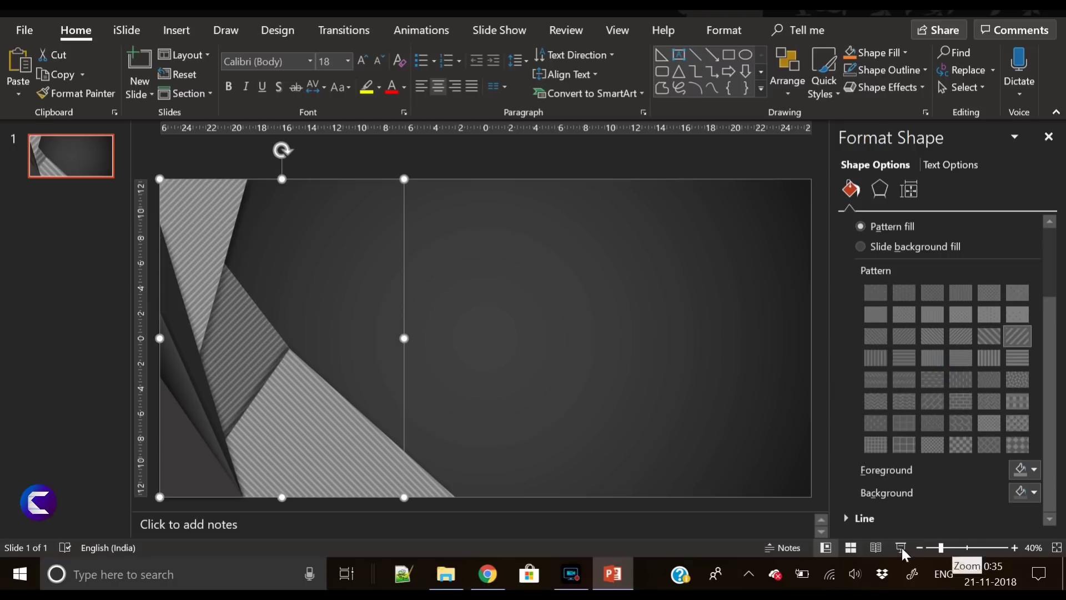
click(546, 359)
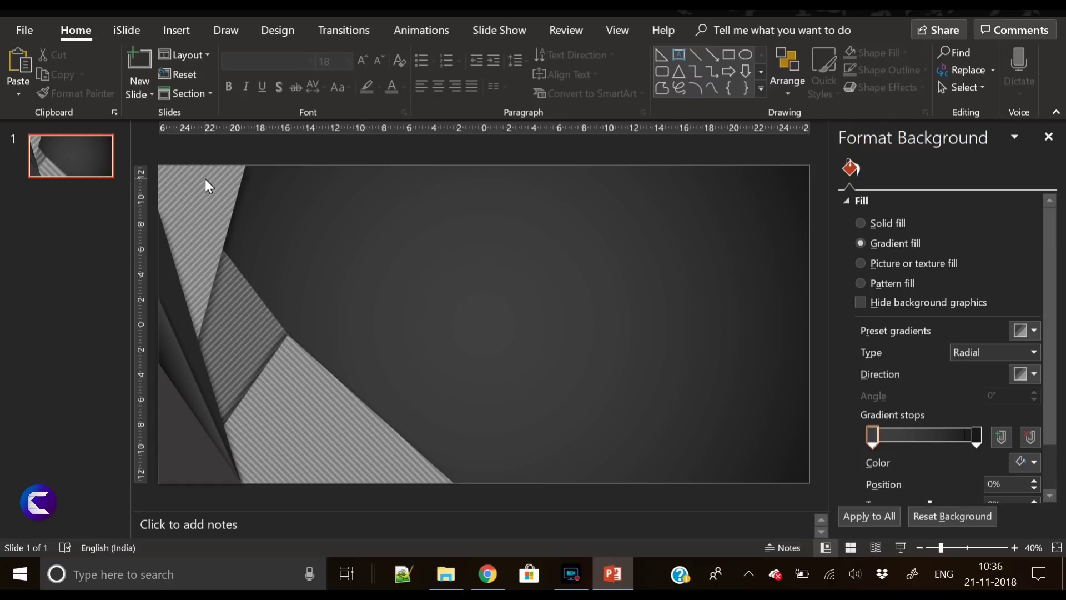
click(172, 265)
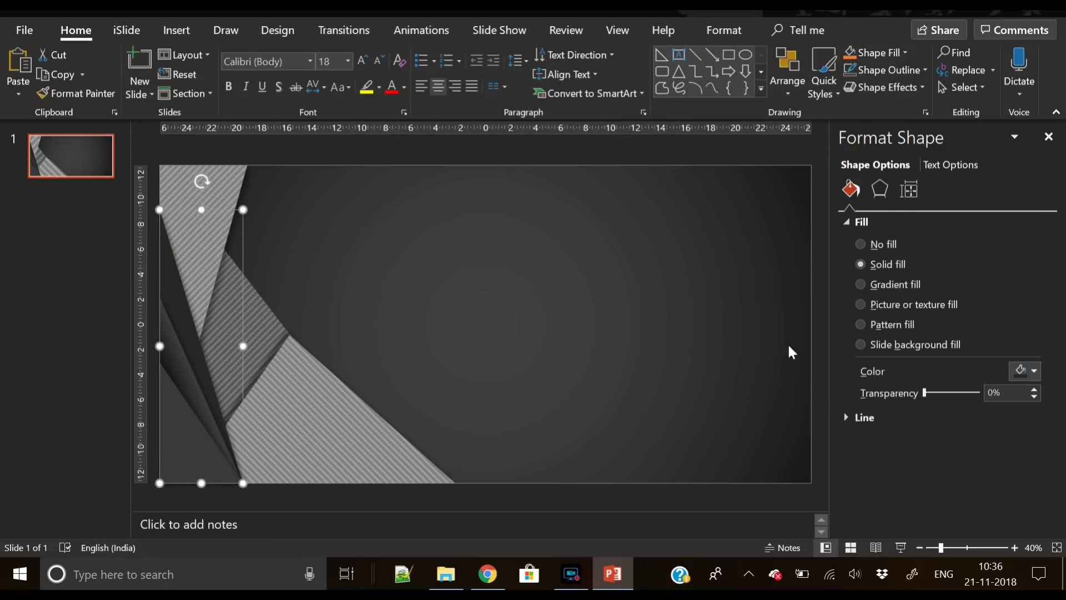
Paste a horizontally flipped copy of the black triangle on the right and widen it.
click(707, 311)
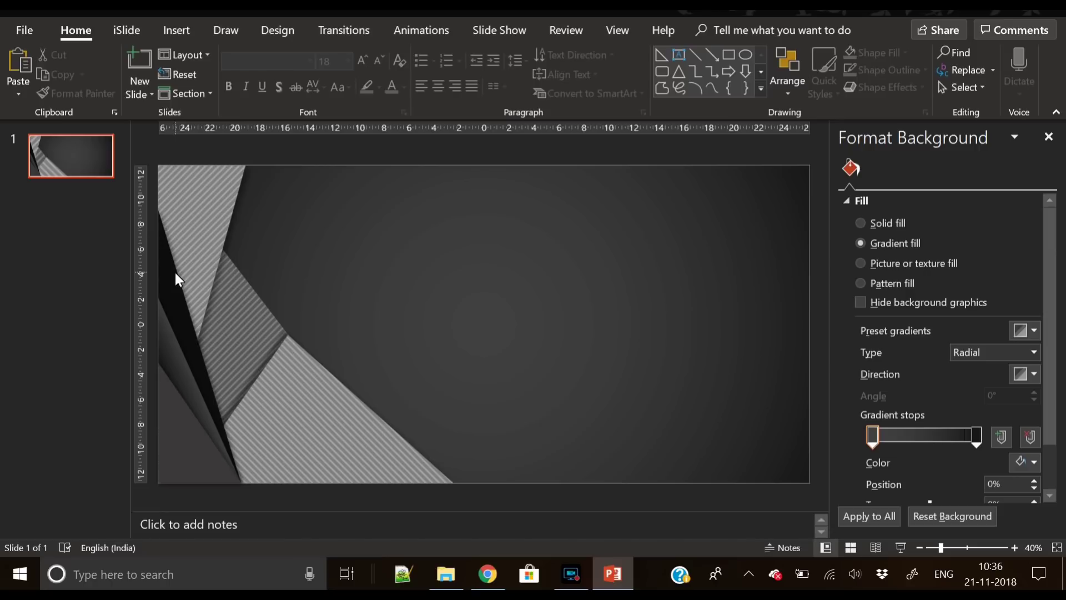
click(174, 271)
key(ctrl+c)
key(ctrl+v)
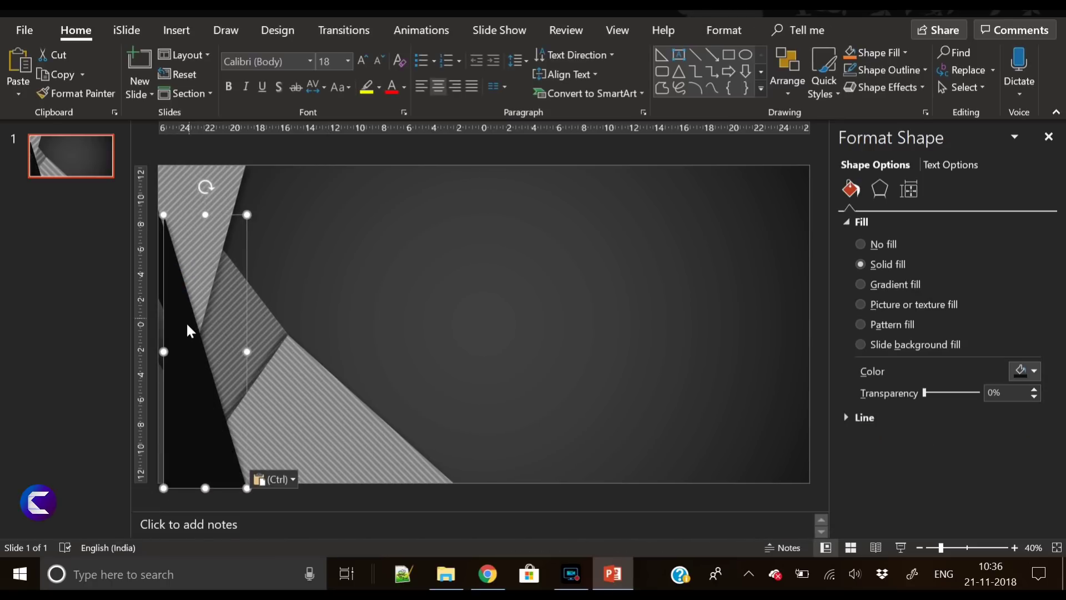
drag(186, 322, 591, 308)
click(724, 30)
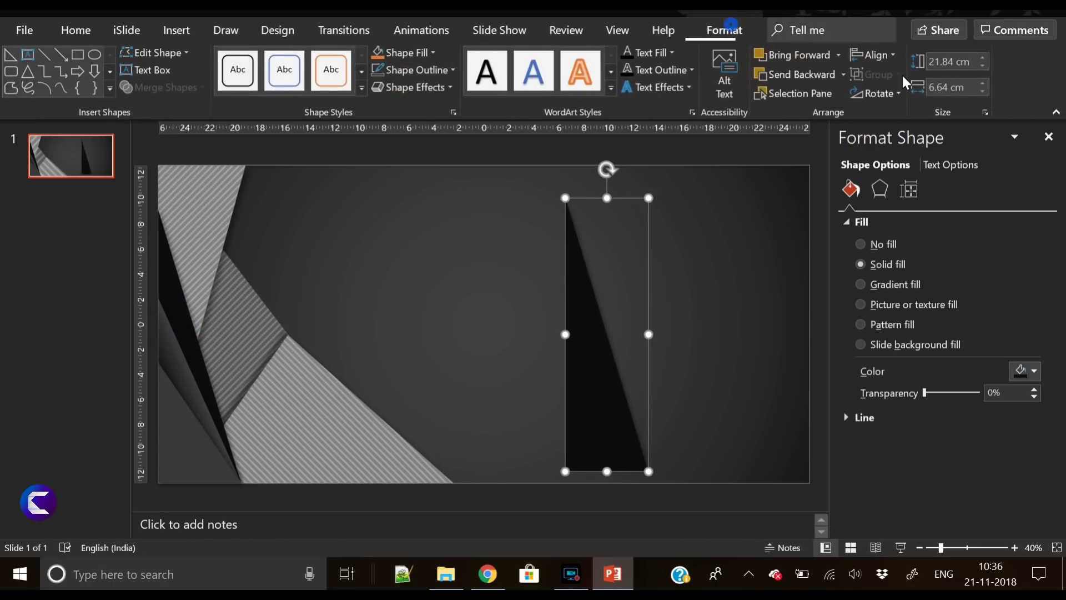
click(892, 91)
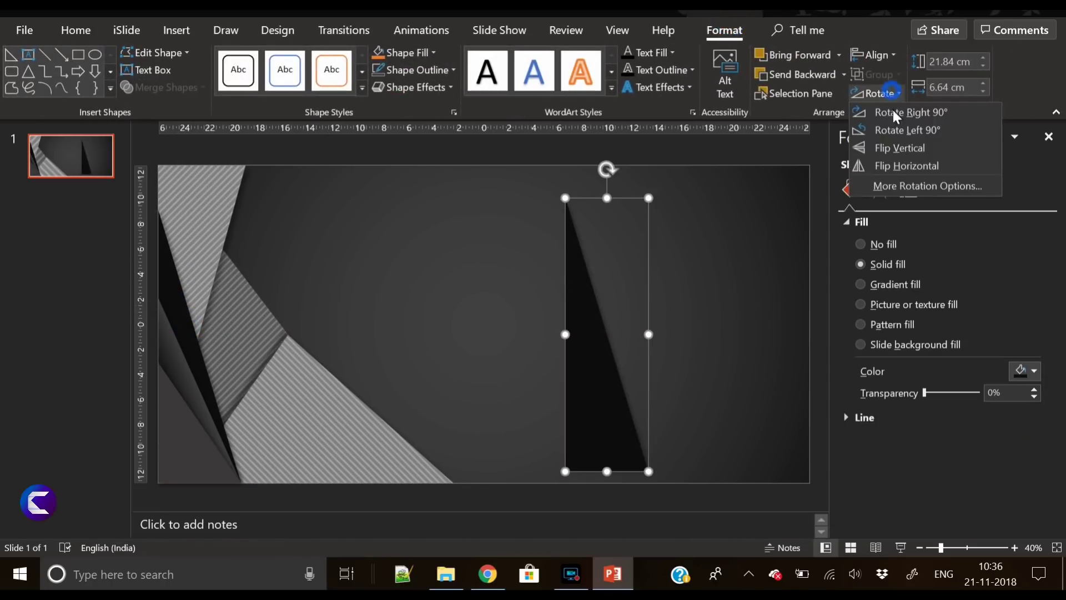
click(900, 162)
drag(567, 340, 502, 333)
drag(583, 323, 672, 328)
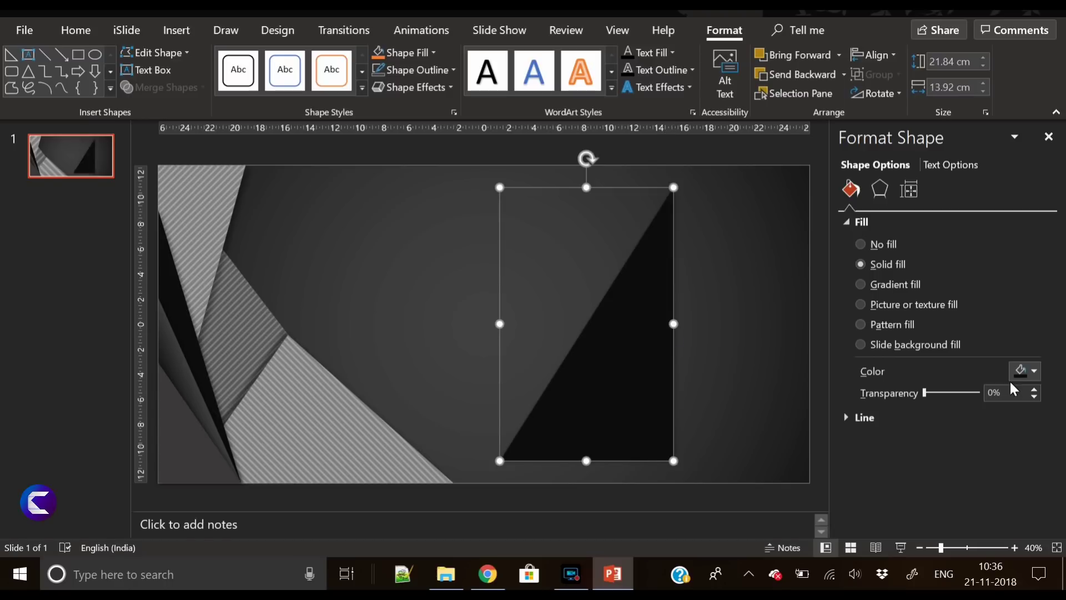
Fill the new triangle with a linear gradient from a dark grey stop to black.
click(1021, 372)
click(879, 282)
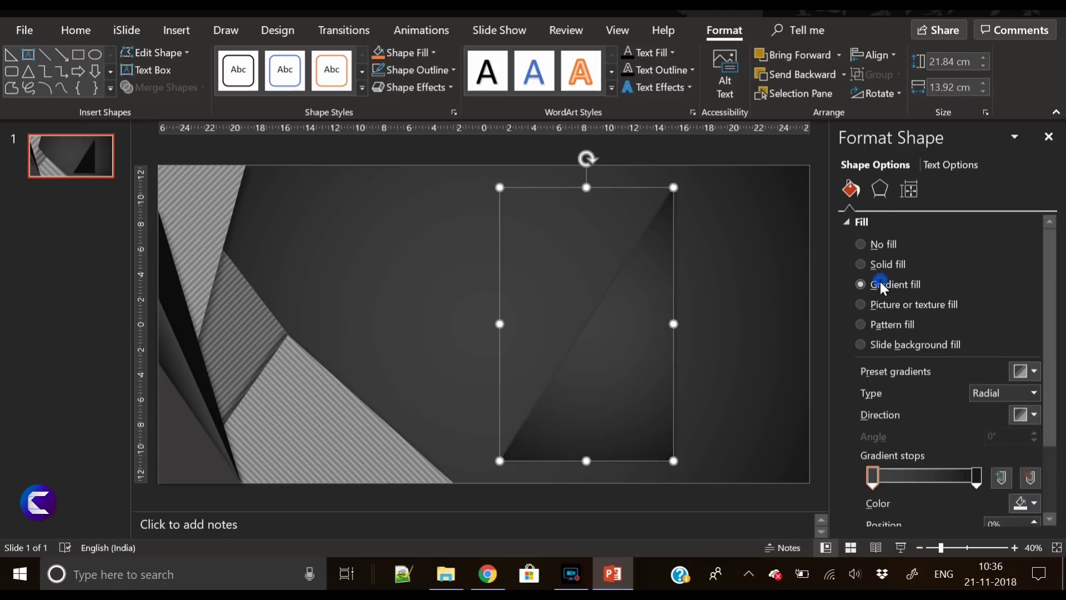
click(1031, 393)
click(994, 418)
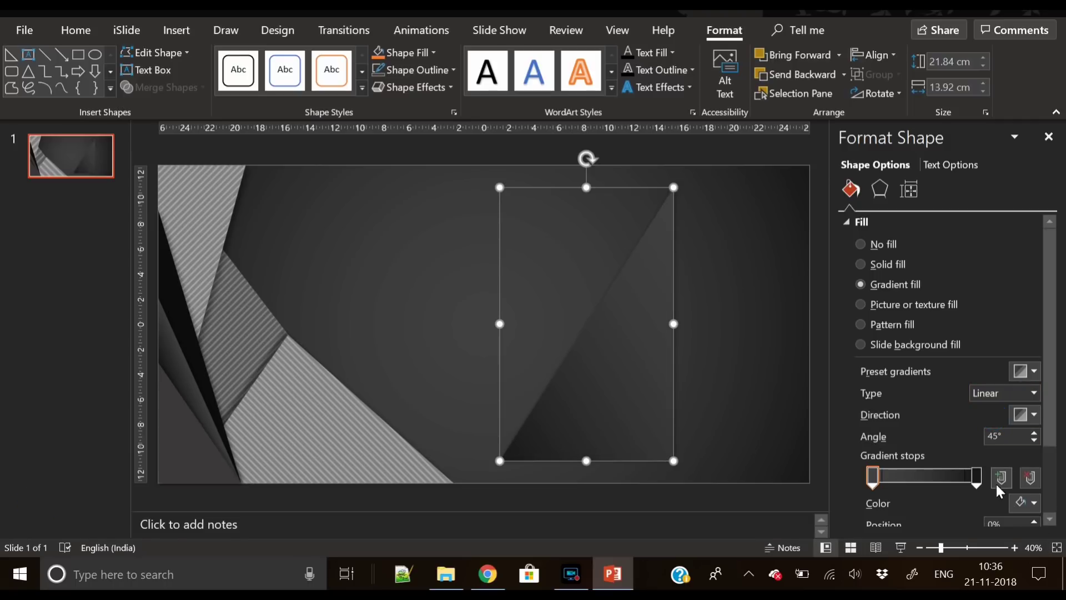
click(1029, 509)
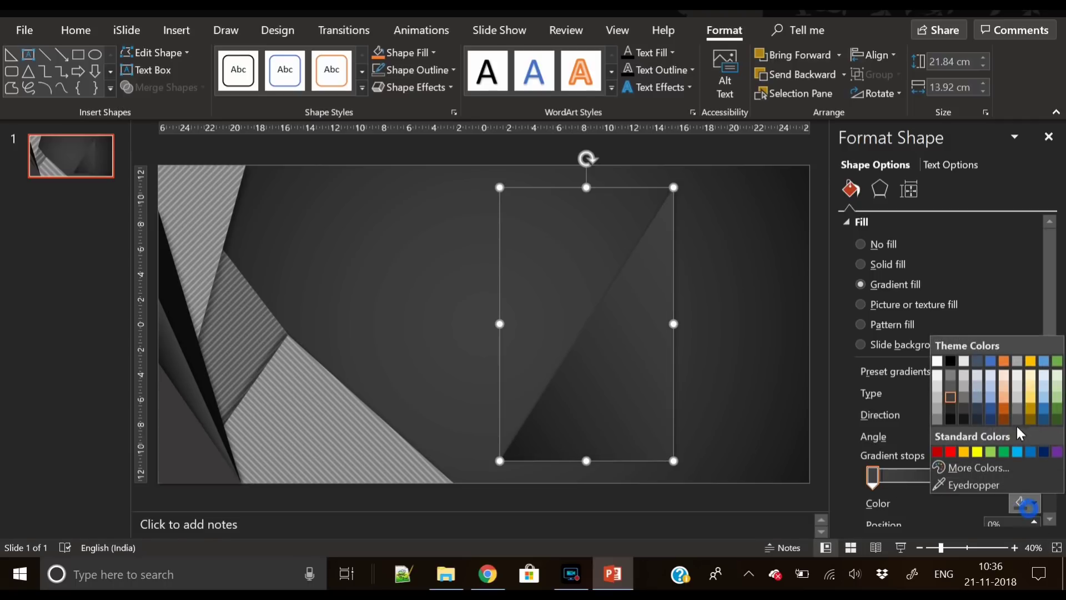
click(951, 404)
click(977, 476)
click(1027, 503)
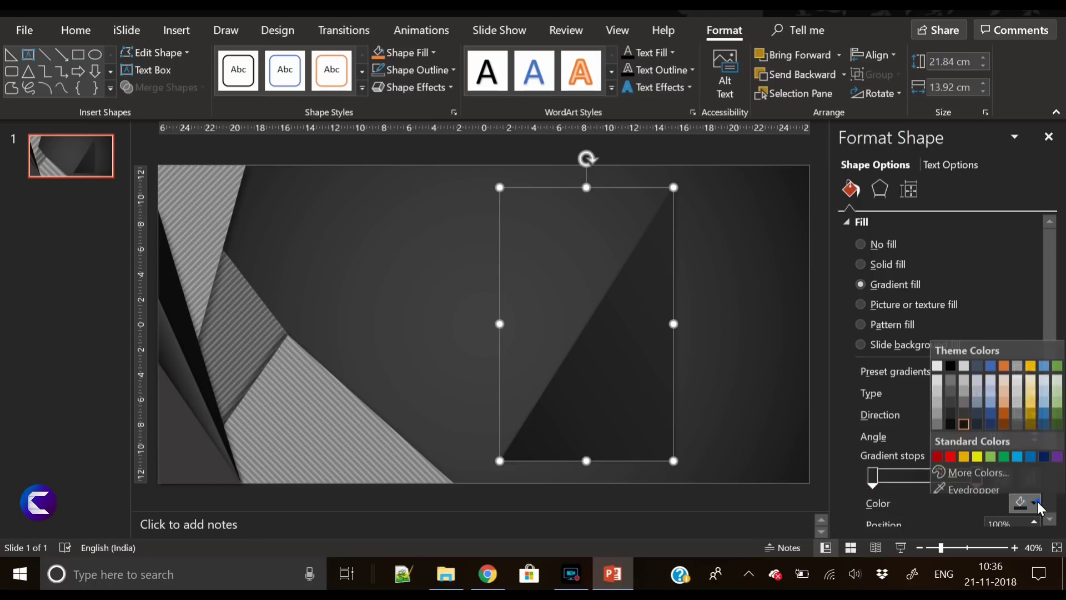
click(948, 421)
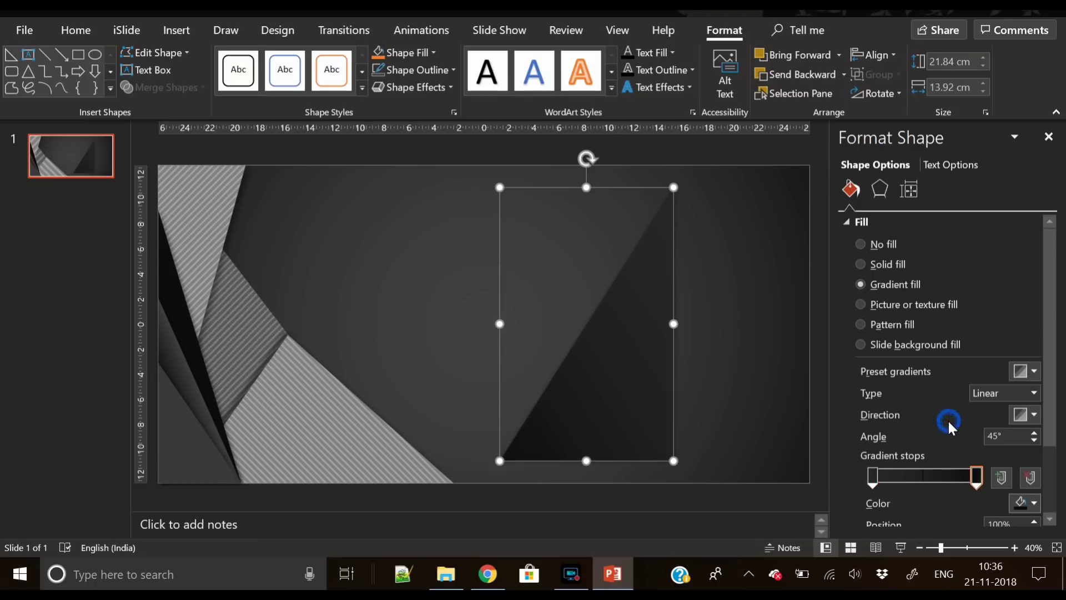
Move the triangle to the right edge and add an outer shadow: 17 pt blur, 14 pt distance.
drag(614, 367, 748, 391)
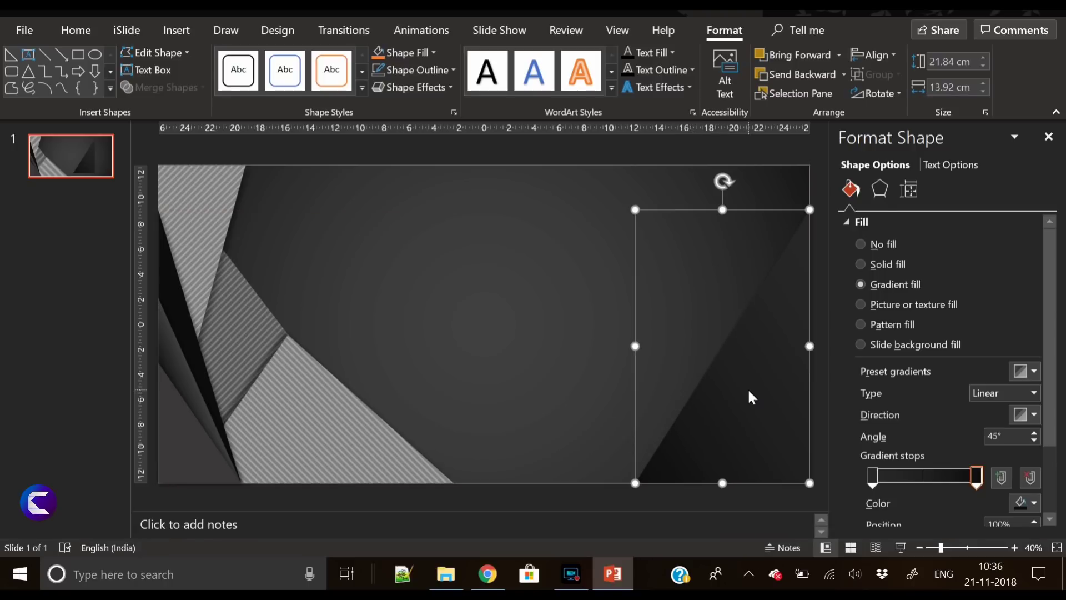
click(880, 189)
click(1010, 245)
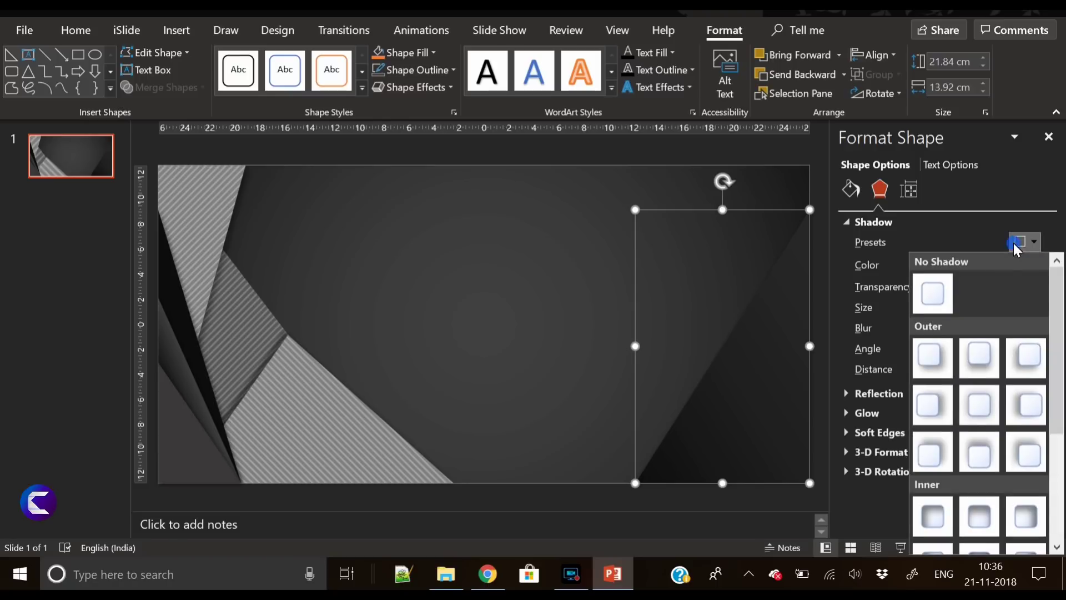
click(1011, 452)
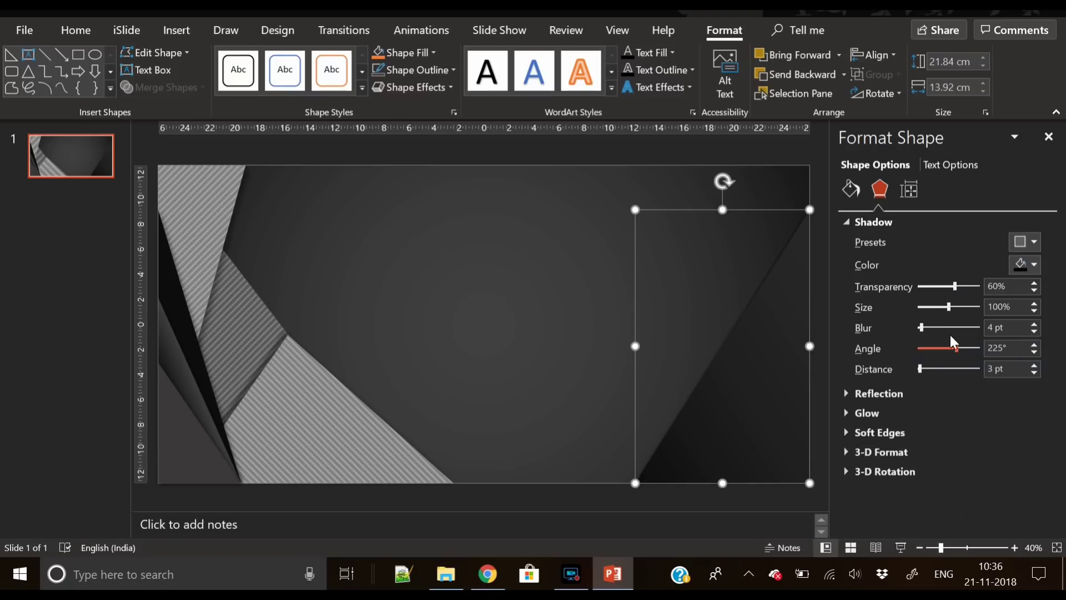
drag(921, 330, 929, 330)
drag(920, 371, 922, 371)
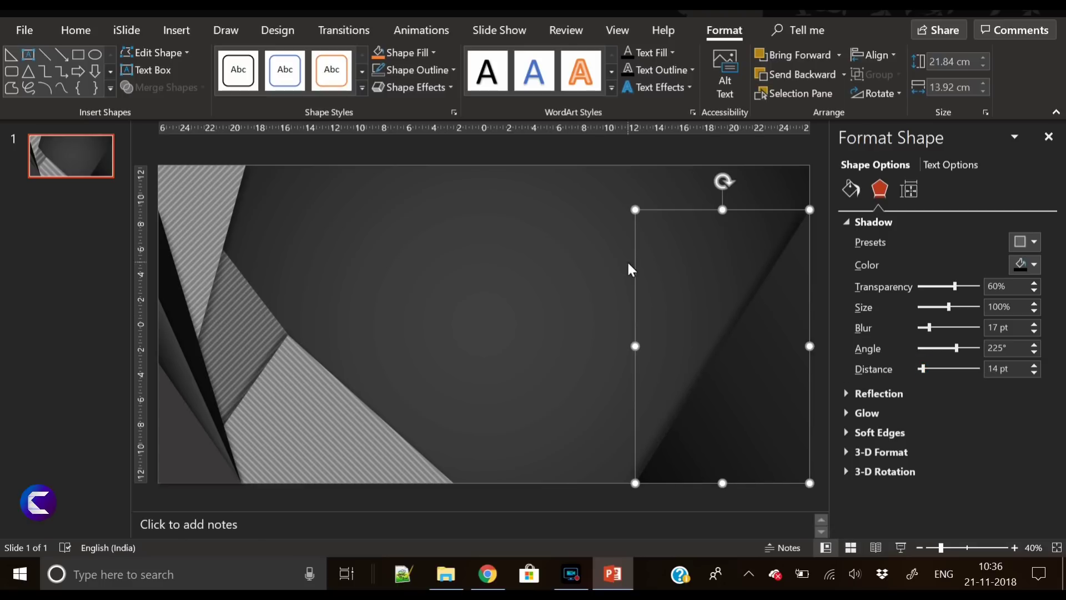
At 20% zoom, stretch the triangle upward past the slide's top edge.
click(590, 262)
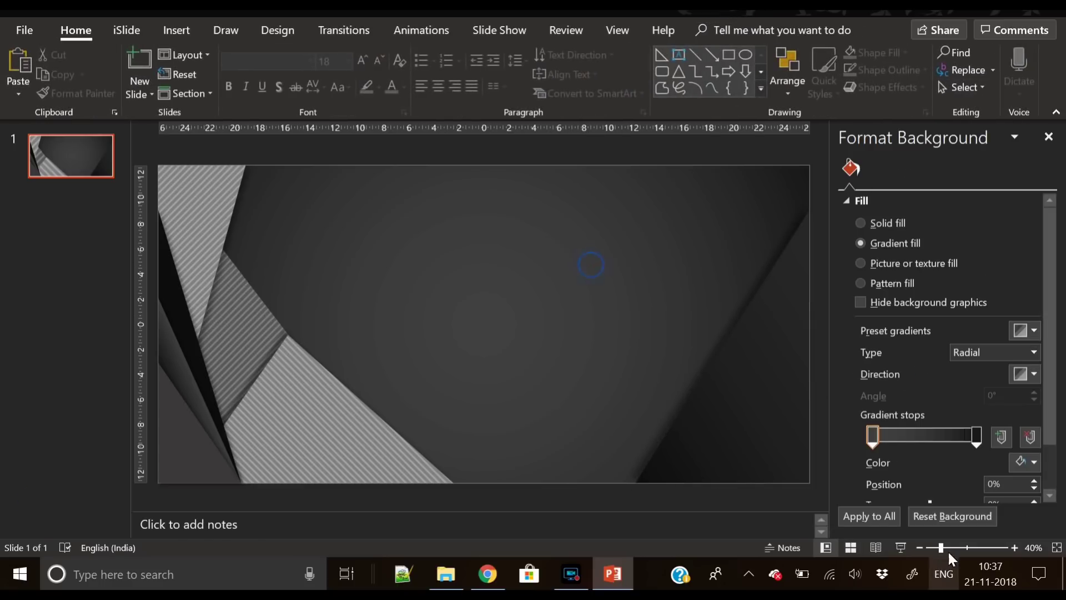
click(919, 547)
click(920, 548)
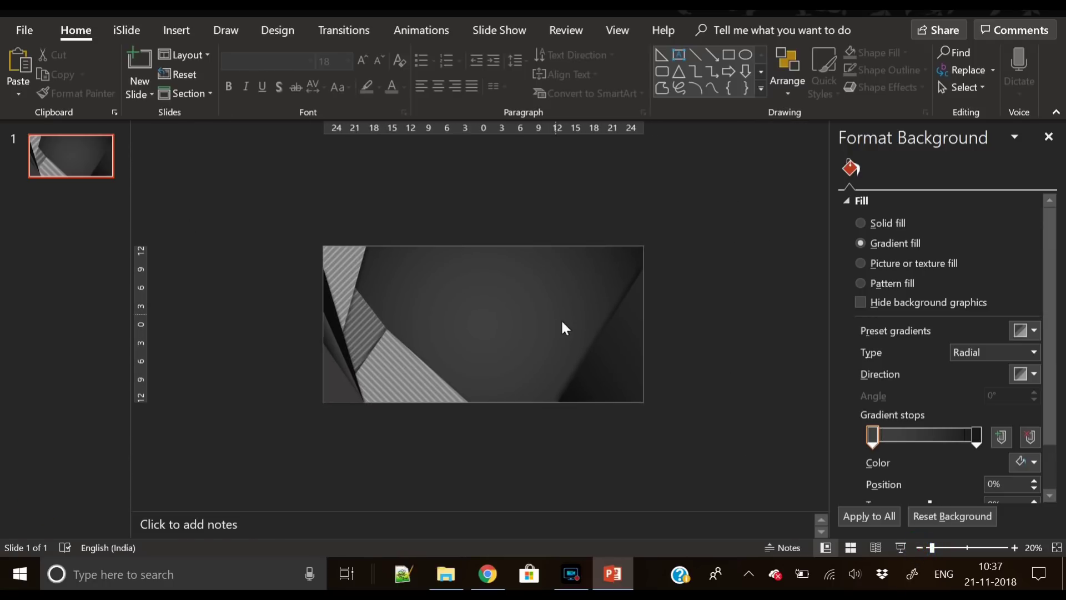
click(605, 359)
click(600, 263)
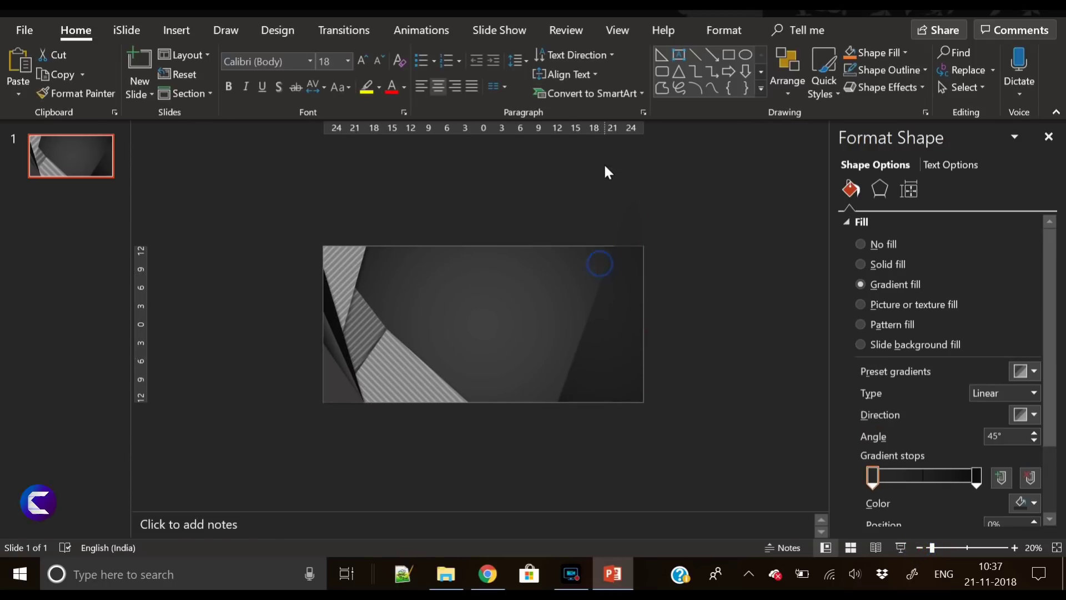
mouse_move(604, 193)
mouse_down()
mouse_move(604, 175)
mouse_move(611, 186)
mouse_up()
Draw a rectangle covering the triangle's overhang above the slide.
click(702, 246)
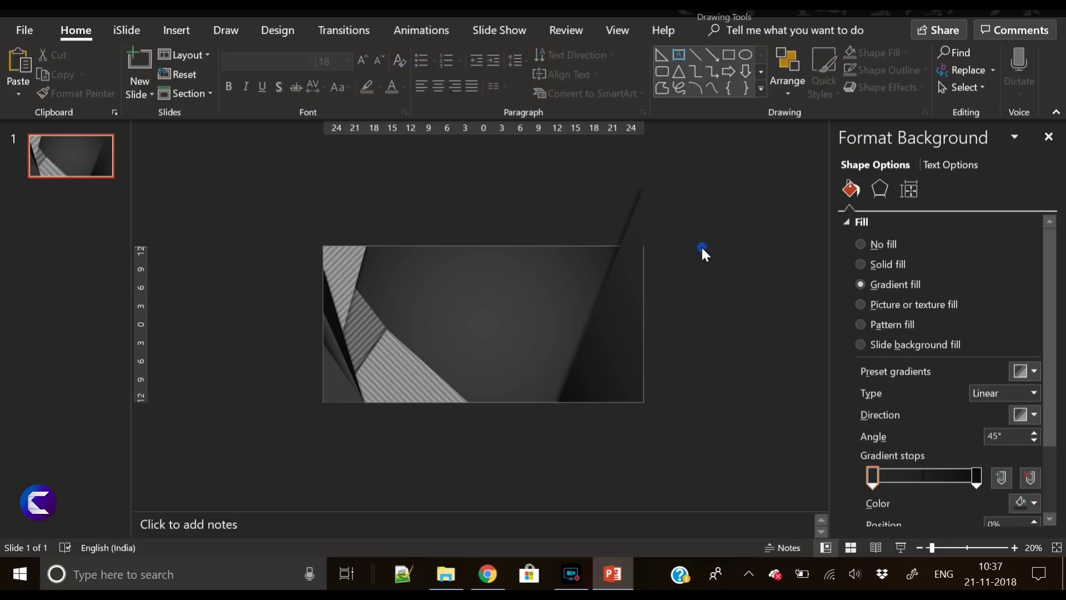
click(178, 31)
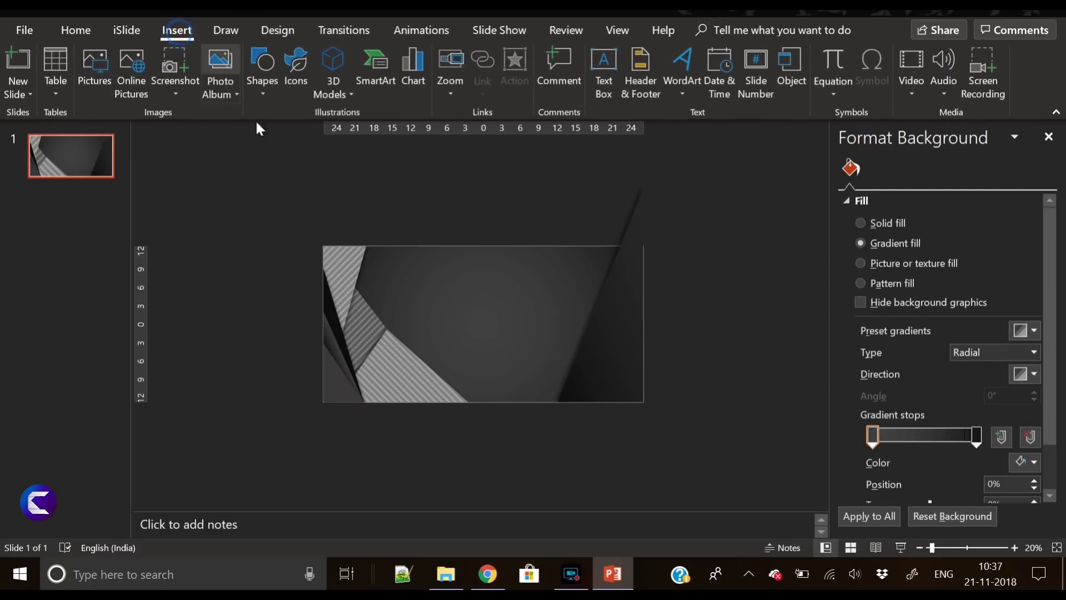
click(262, 92)
click(324, 131)
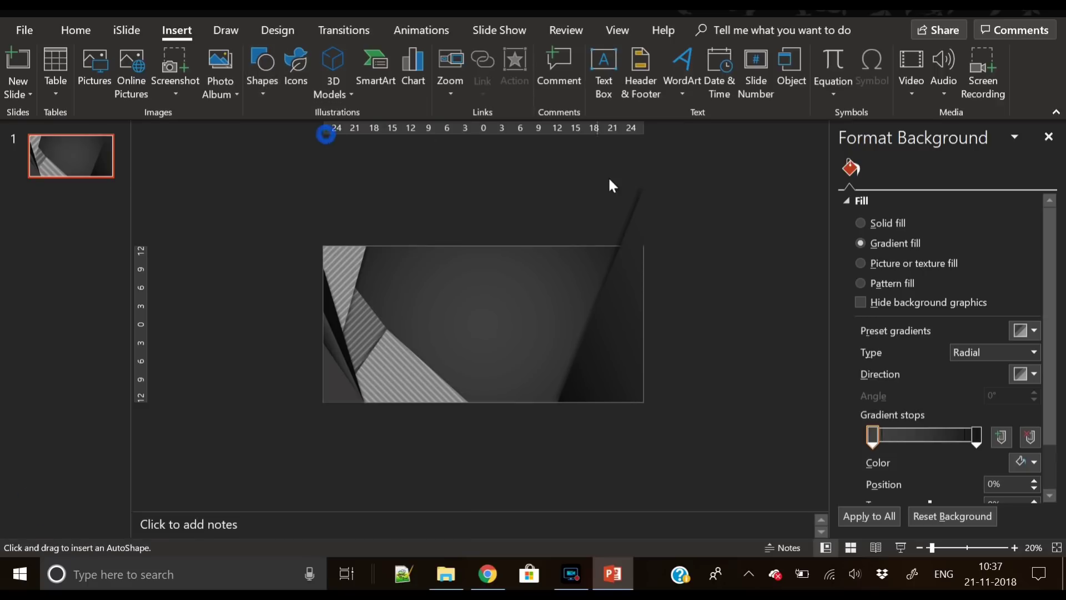
drag(536, 164, 708, 245)
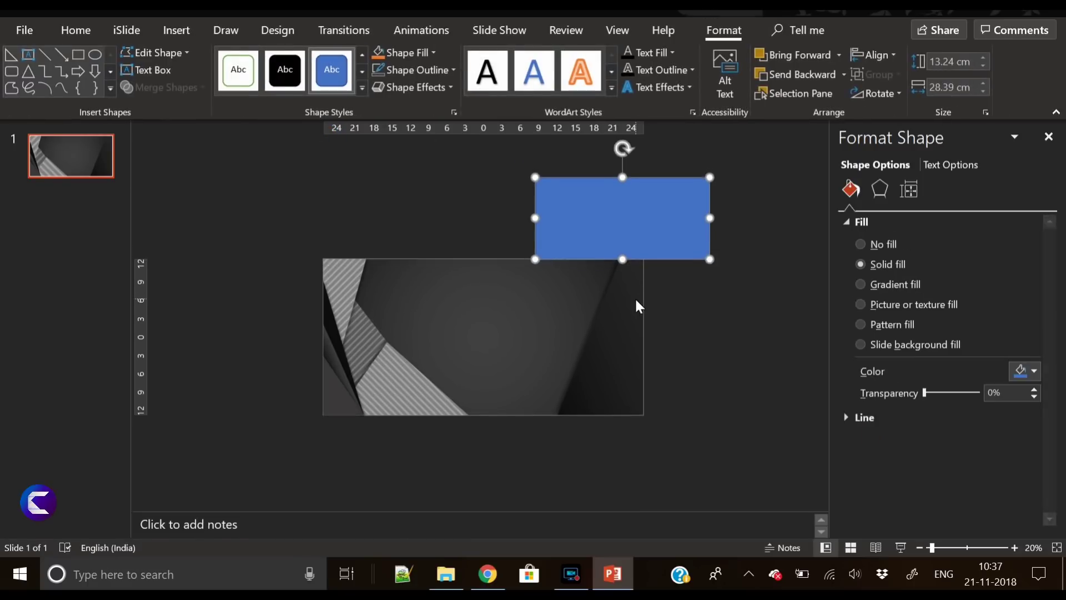
Subtract the rectangle from the triangle, leaving it 25.4 cm by 13.92 cm.
click(638, 293)
shift+click(670, 244)
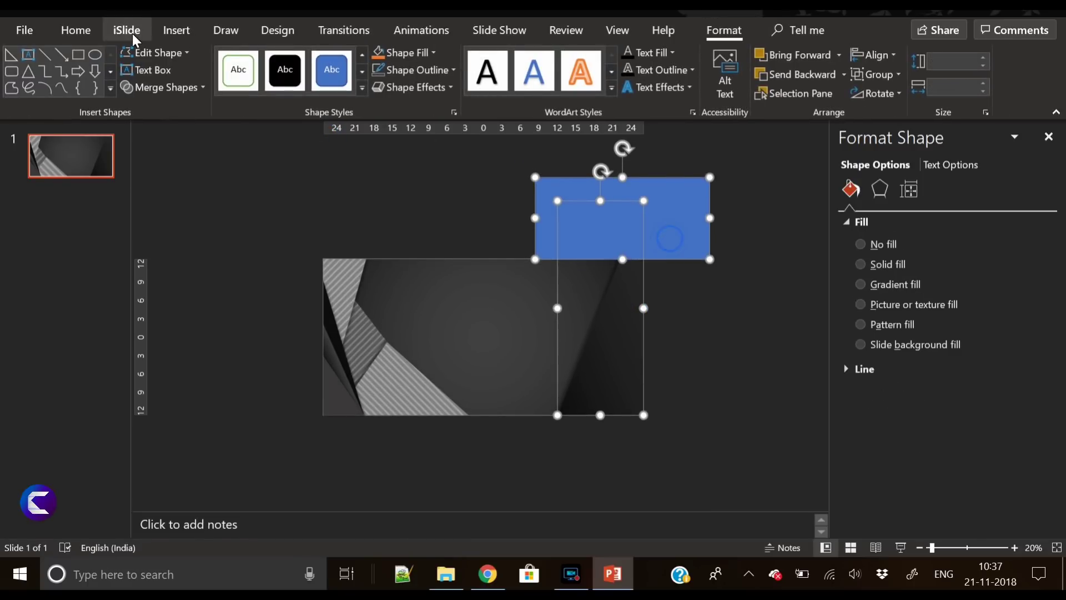
click(161, 88)
click(166, 178)
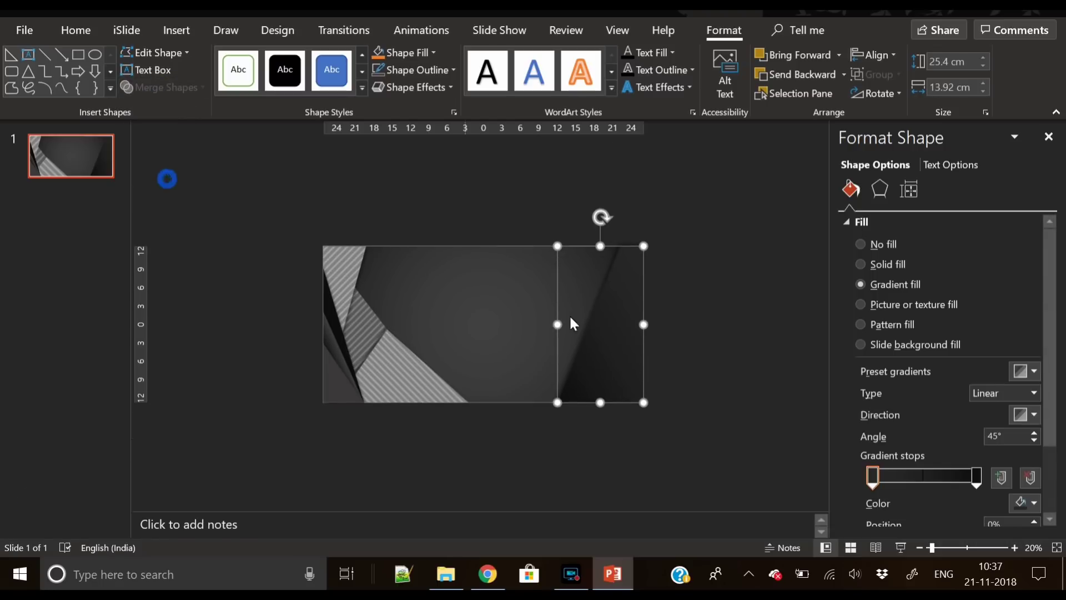
click(690, 323)
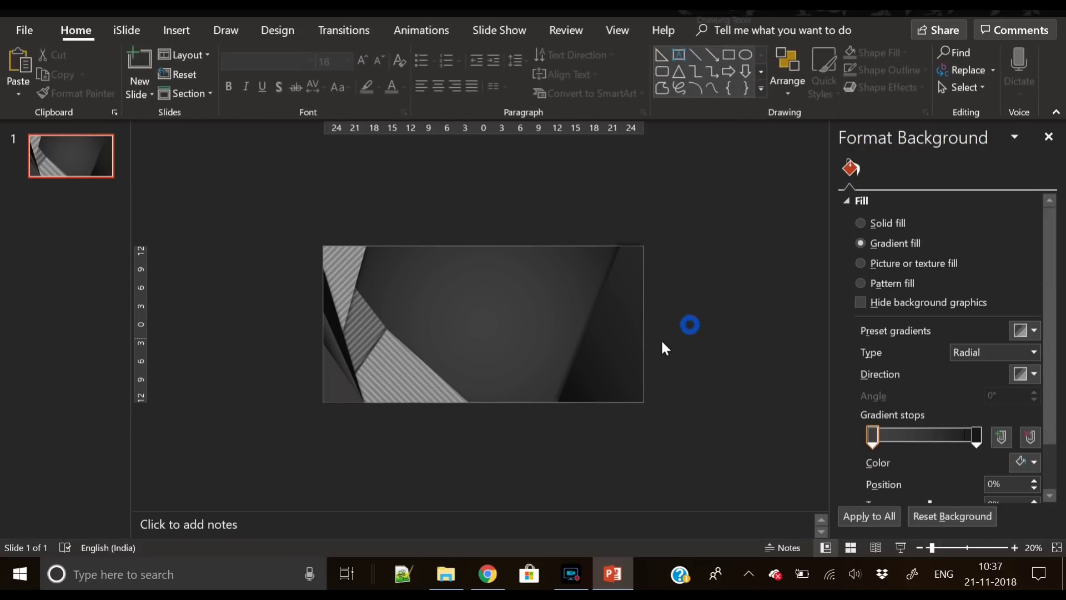
click(604, 352)
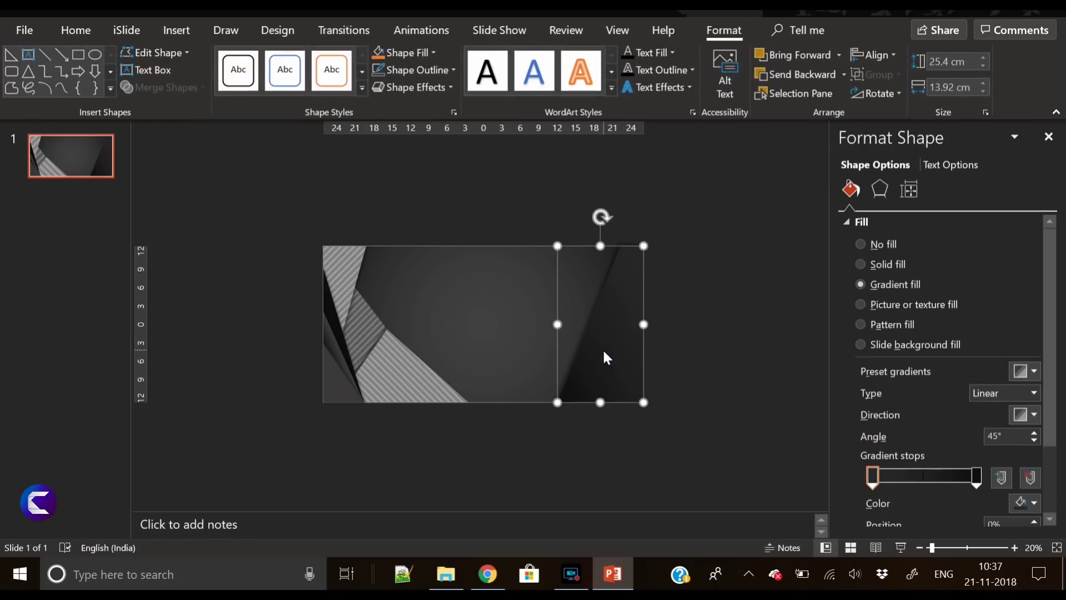
click(705, 360)
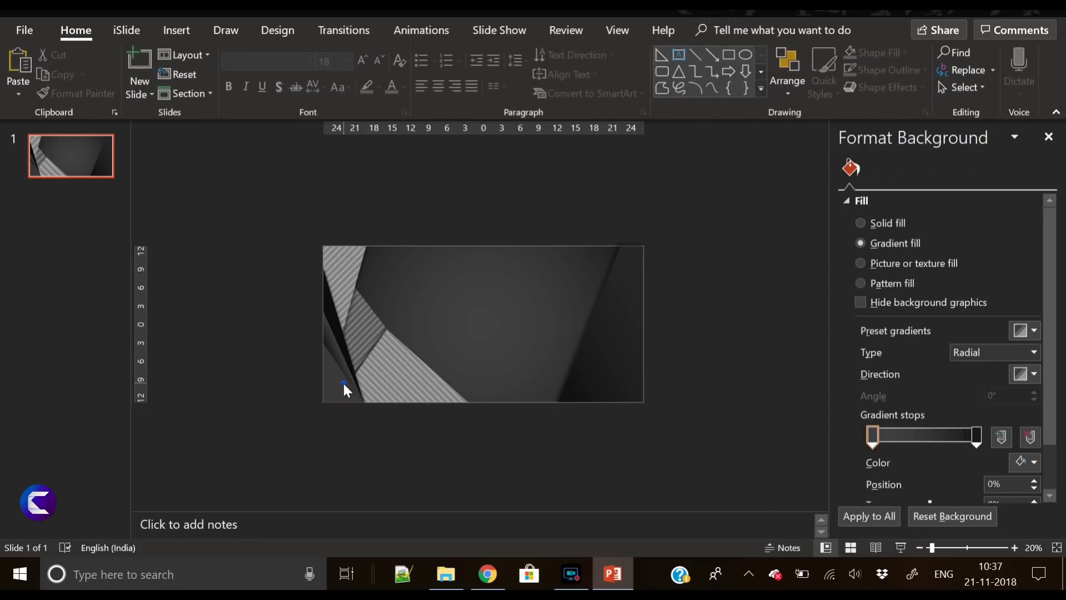
Duplicate the small triangle, flip it horizontally, and enlarge it to 13.34 × 13.92 cm in the bottom-right corner.
click(343, 383)
key(ctrl+v)
drag(340, 389, 601, 368)
click(876, 99)
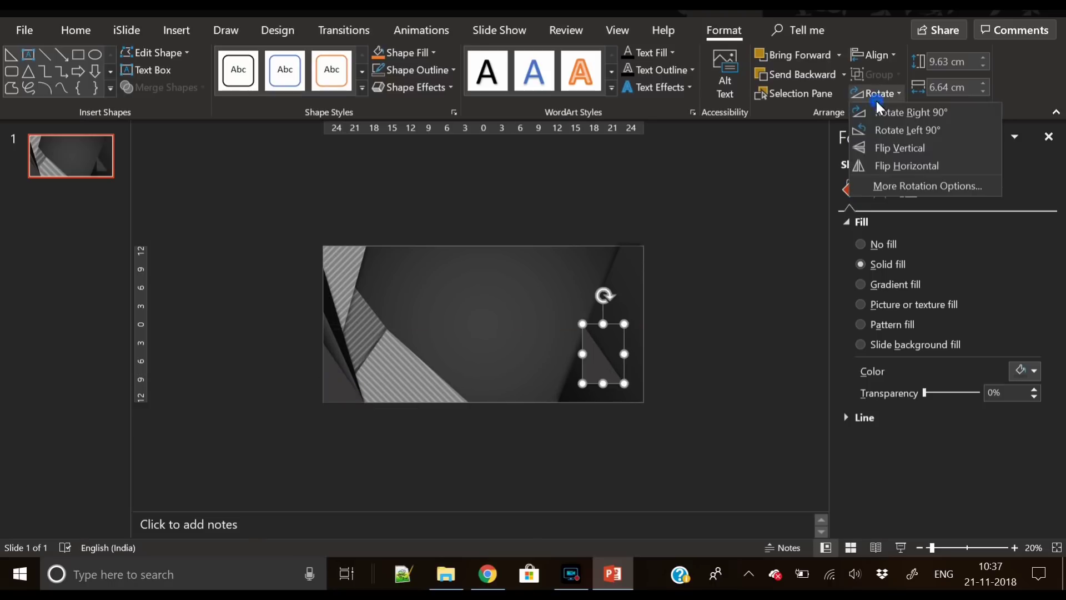
click(891, 162)
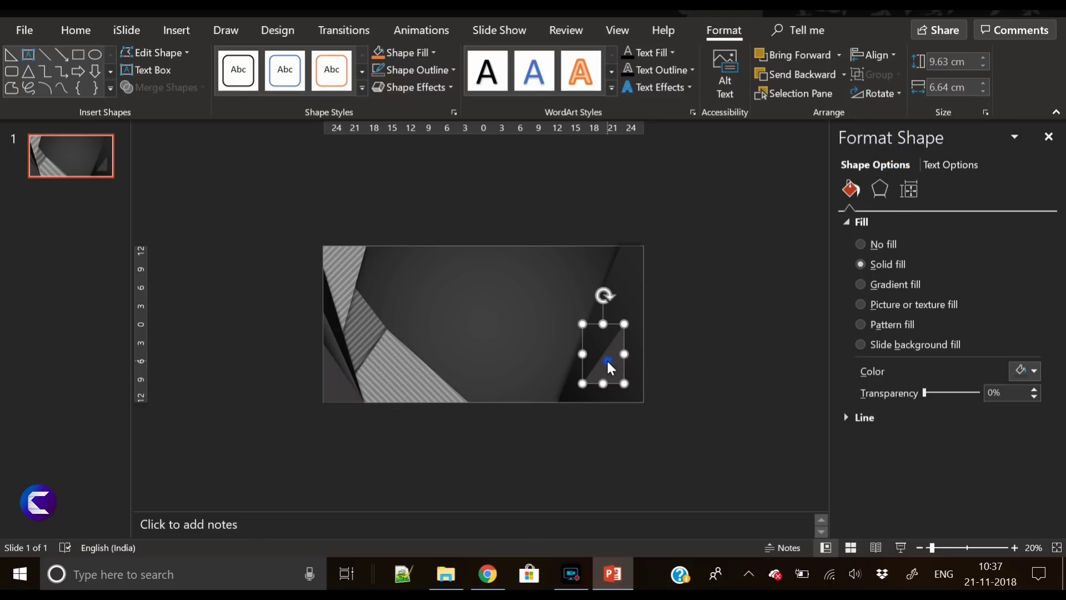
drag(607, 361, 626, 380)
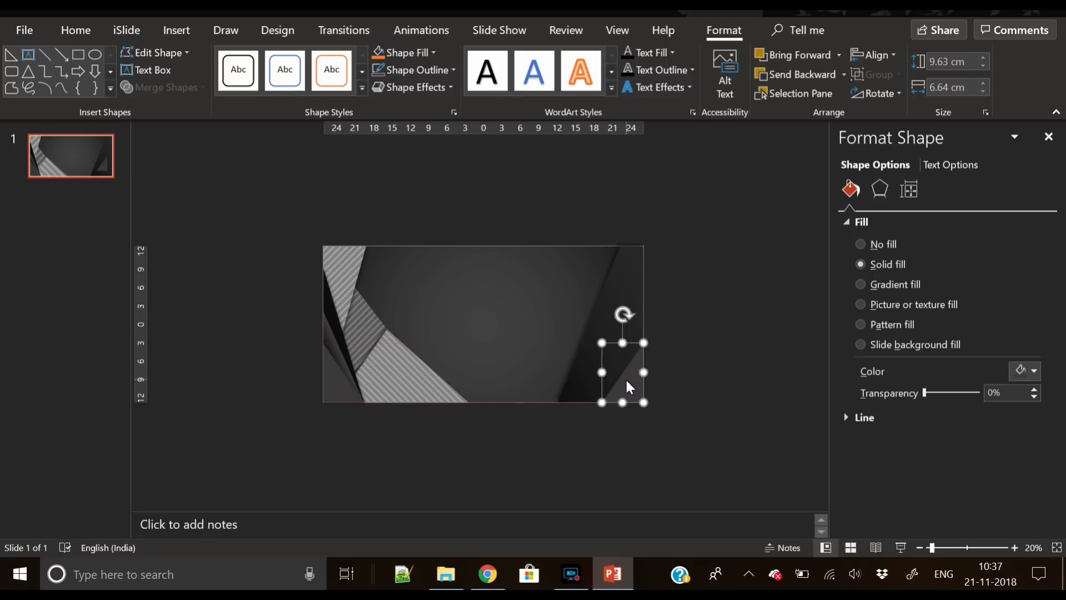
click(598, 372)
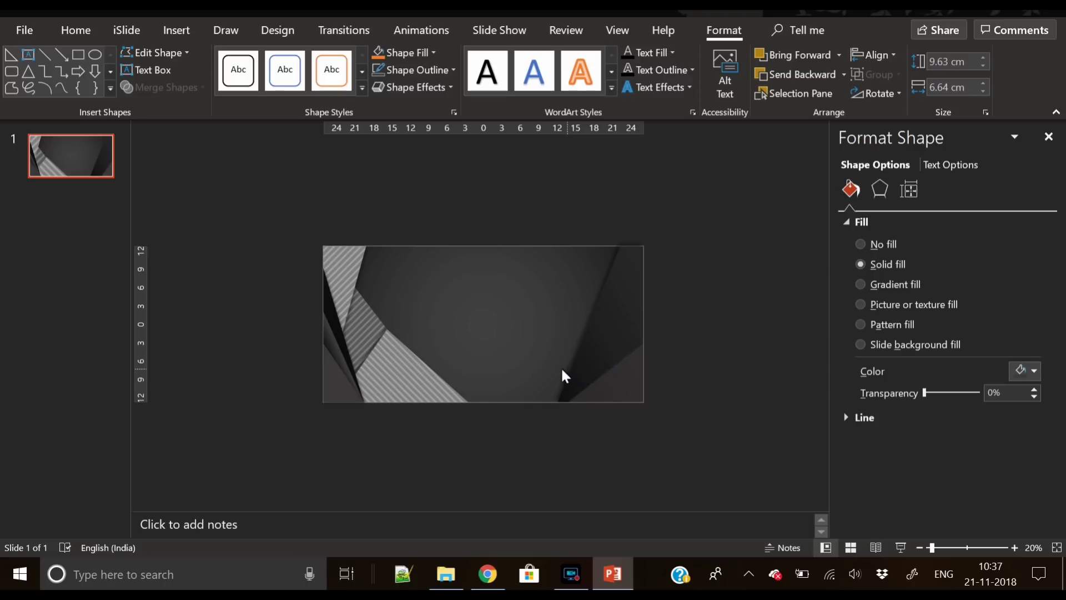
click(598, 345)
drag(602, 349, 601, 318)
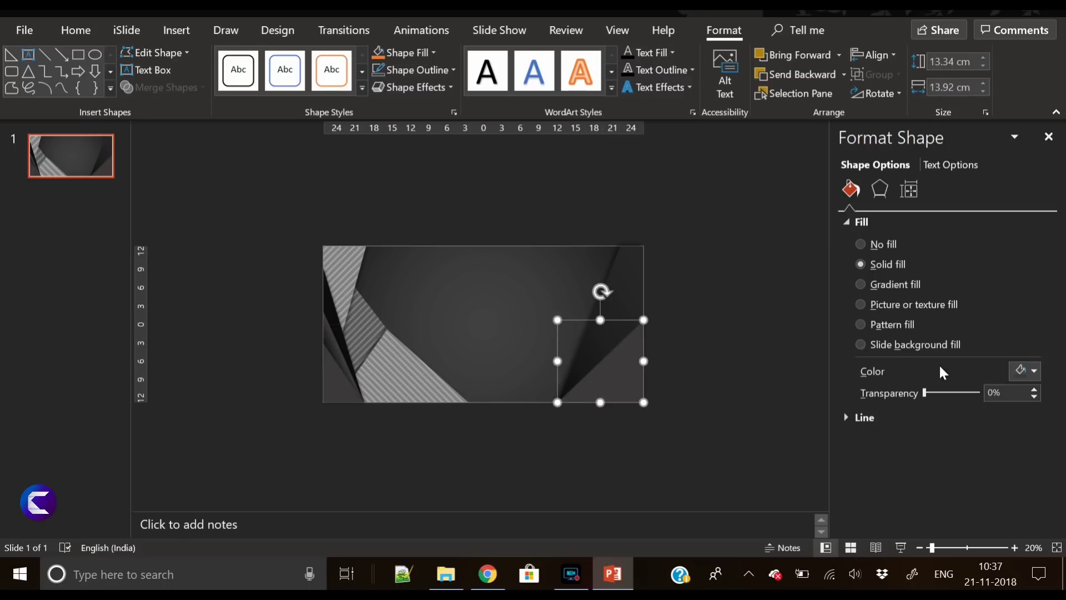
Fill the corner triangle with a linear gradient angled at 130°.
click(892, 283)
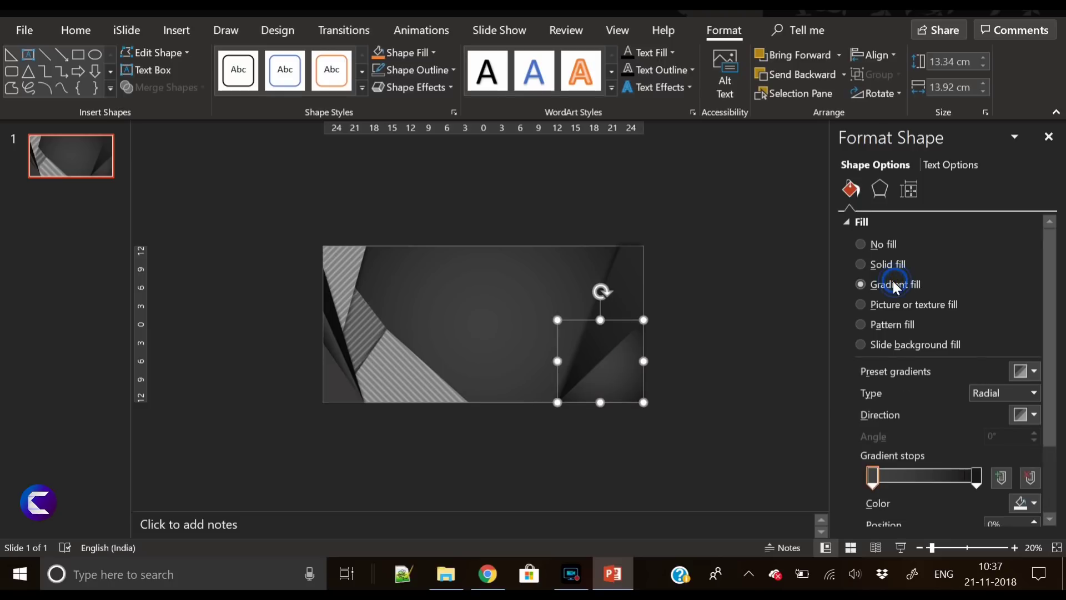
click(1033, 392)
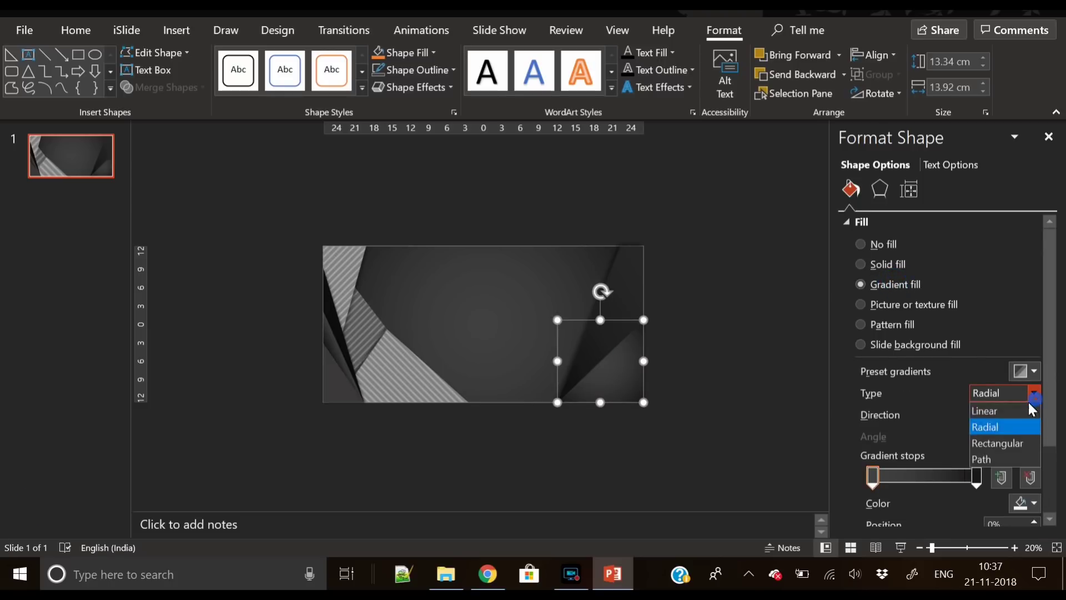
click(994, 407)
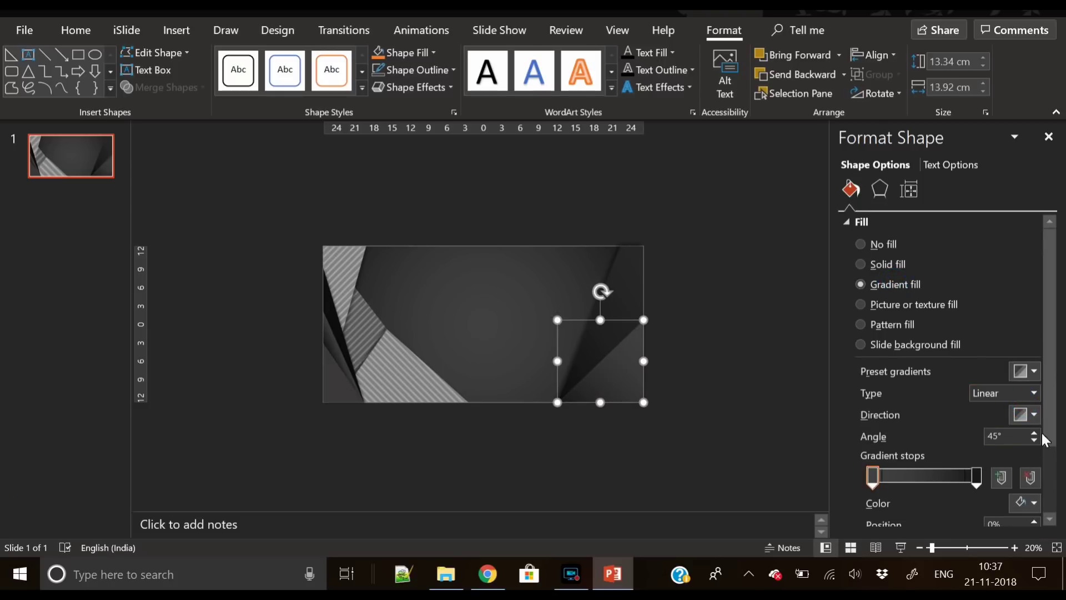
click(1034, 415)
click(842, 455)
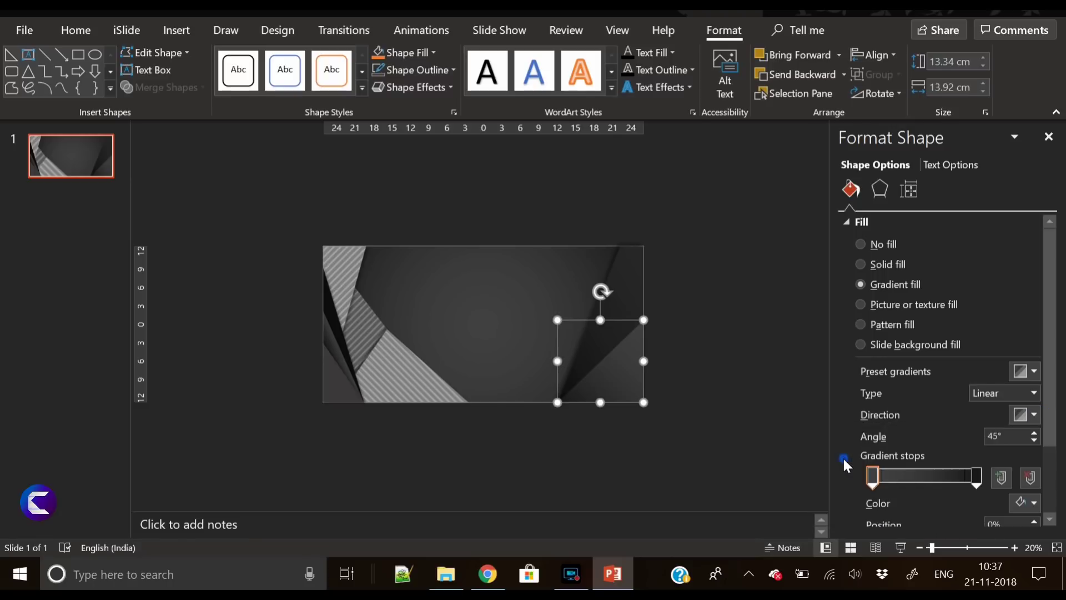
drag(973, 482, 946, 477)
click(1034, 440)
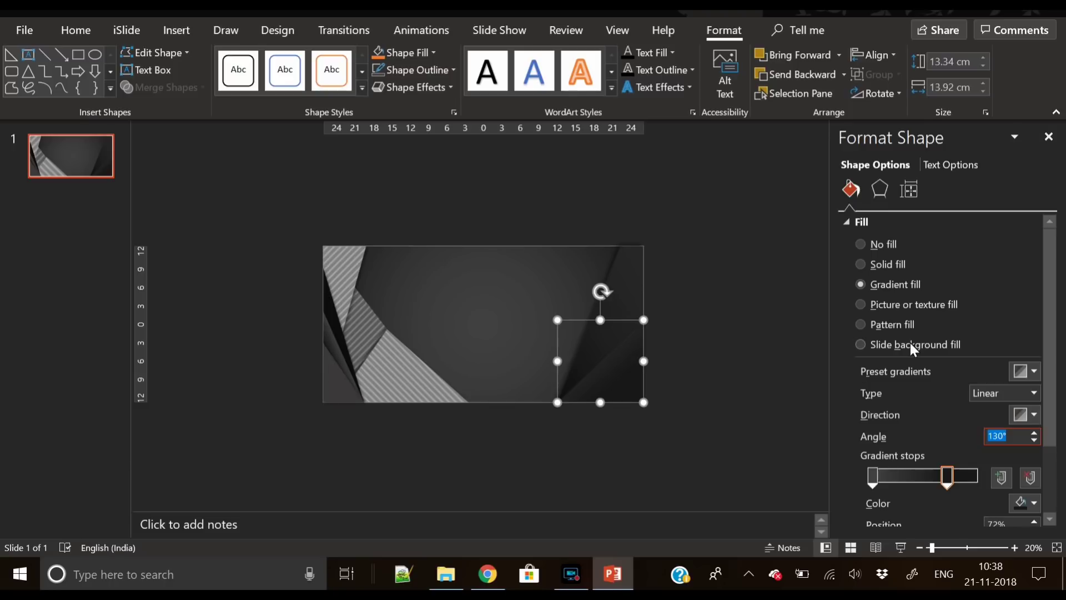
Colour the gradient stops from grey to black, with the right stop at 98%.
click(872, 487)
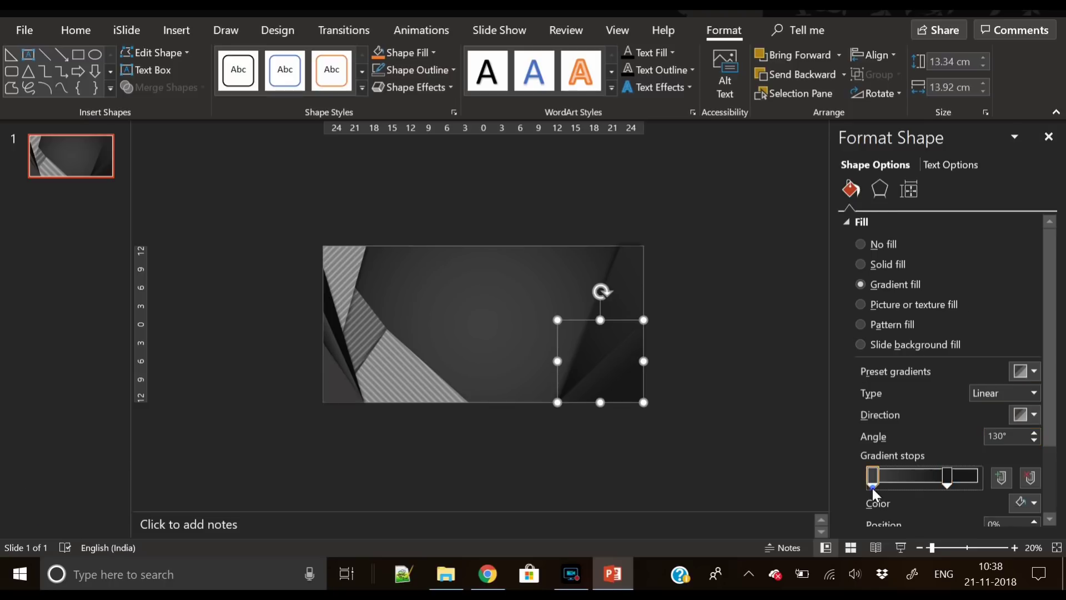
click(1027, 505)
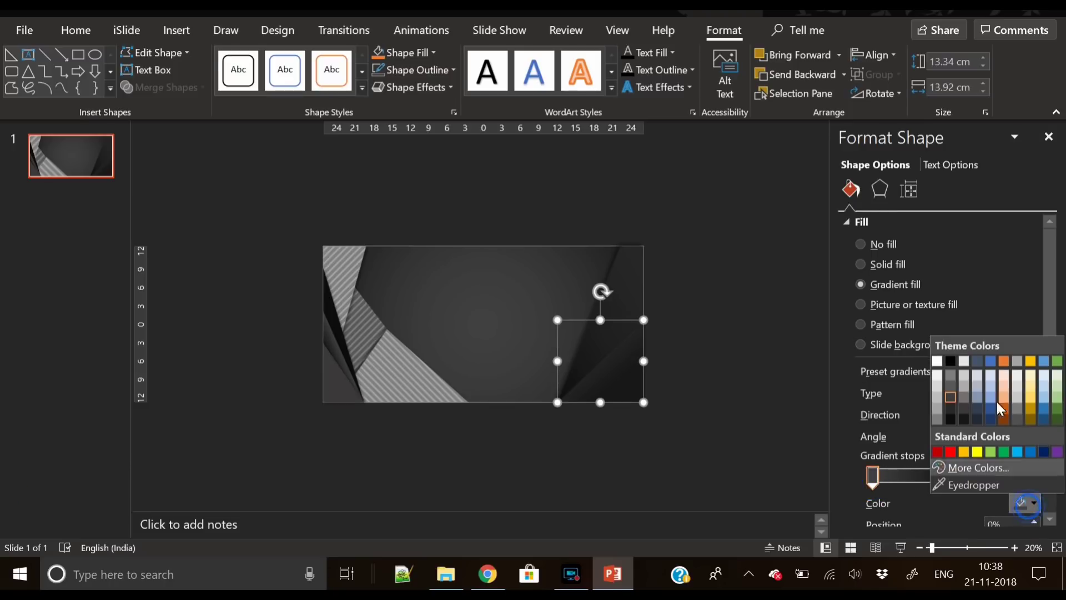
click(954, 378)
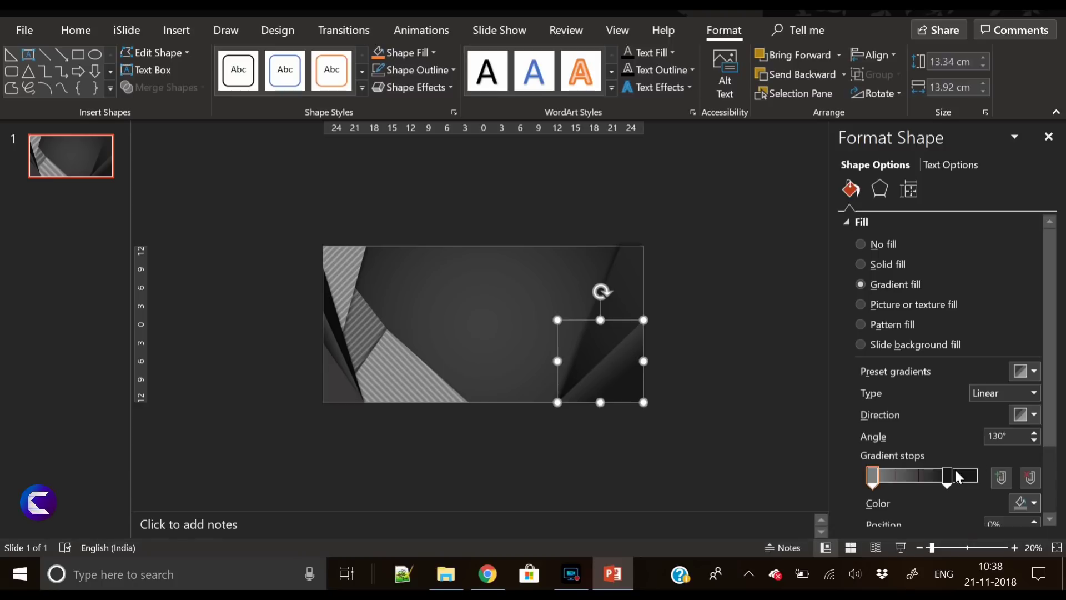
mouse_move(953, 472)
mouse_down()
mouse_move(984, 479)
mouse_move(947, 474)
mouse_up()
click(873, 476)
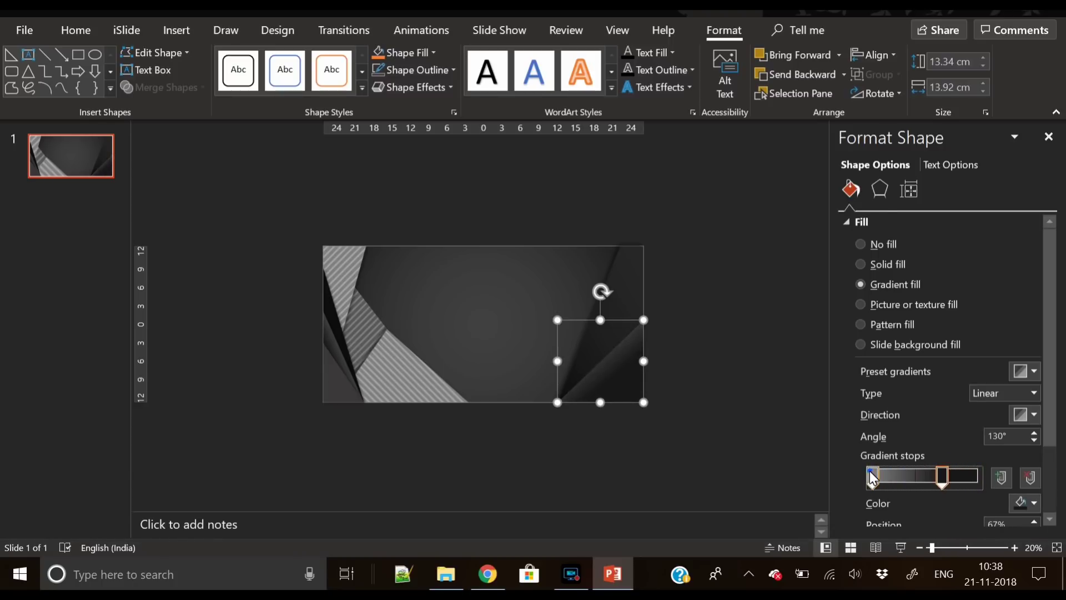
click(1022, 503)
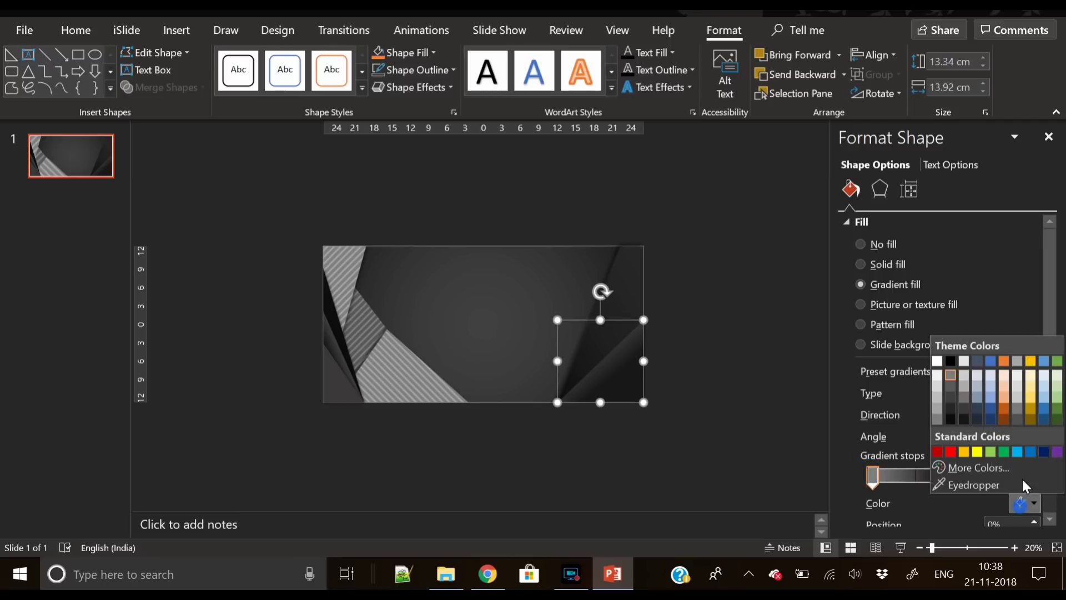
click(950, 398)
drag(947, 485, 976, 485)
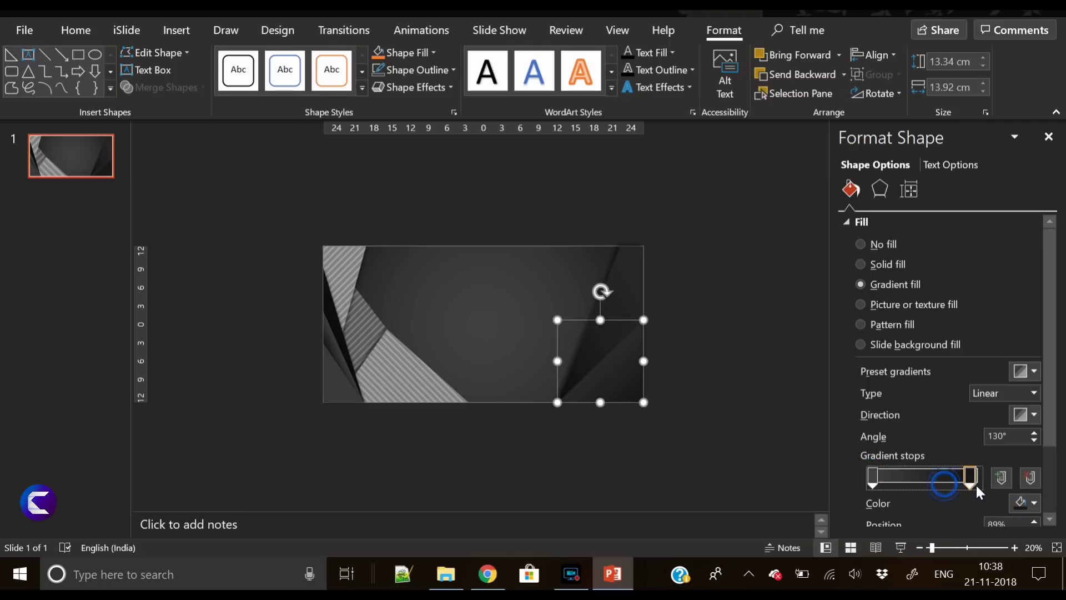
click(1028, 502)
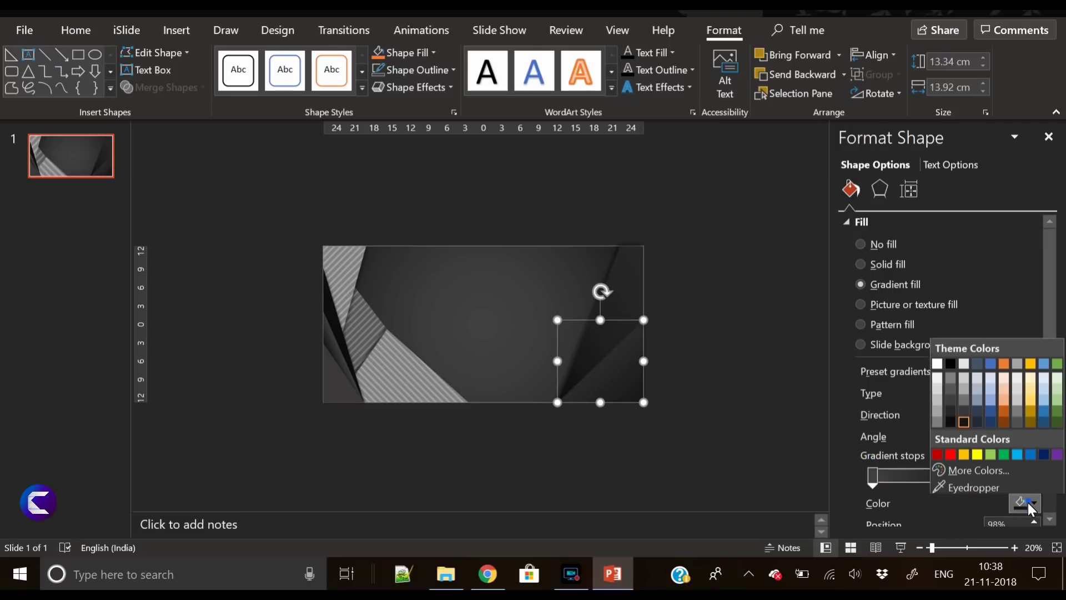
click(951, 421)
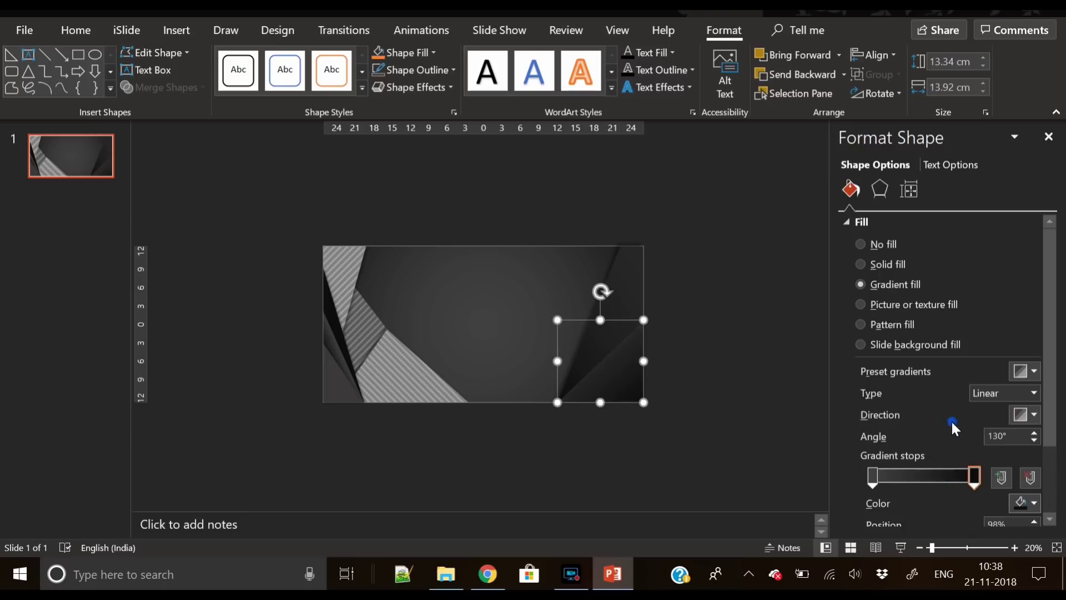
Add a top-left offset outer shadow with 14 pt blur.
click(877, 193)
click(1020, 241)
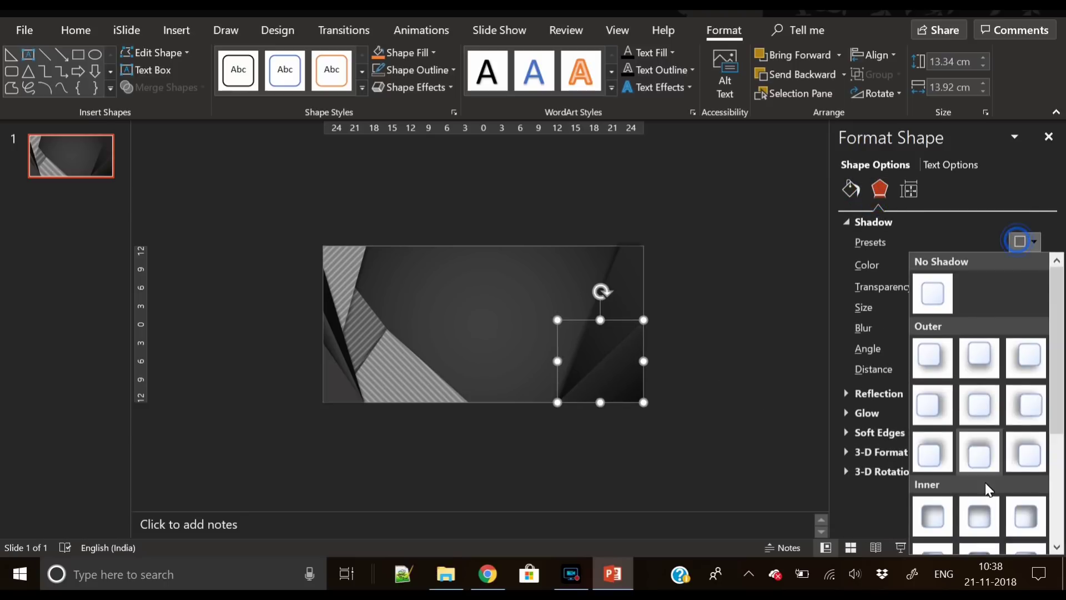
click(1019, 455)
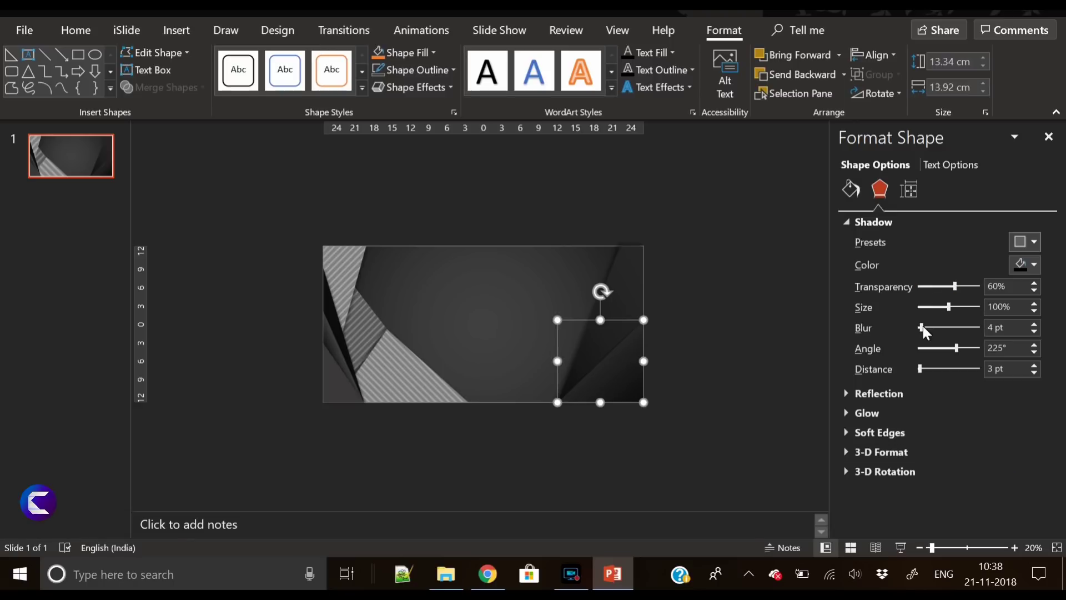
drag(922, 328, 927, 328)
click(918, 371)
click(726, 353)
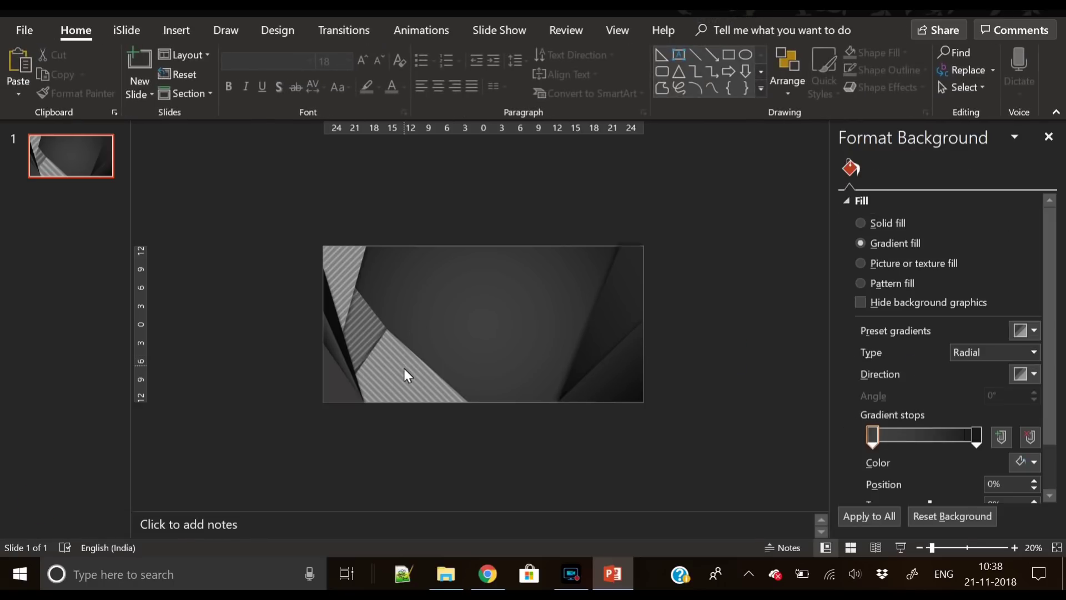
Paste a horizontally flipped, narrower copy of the striped triangle into the bottom-right corner.
click(361, 339)
key(ctrl+c)
key(ctrl+v)
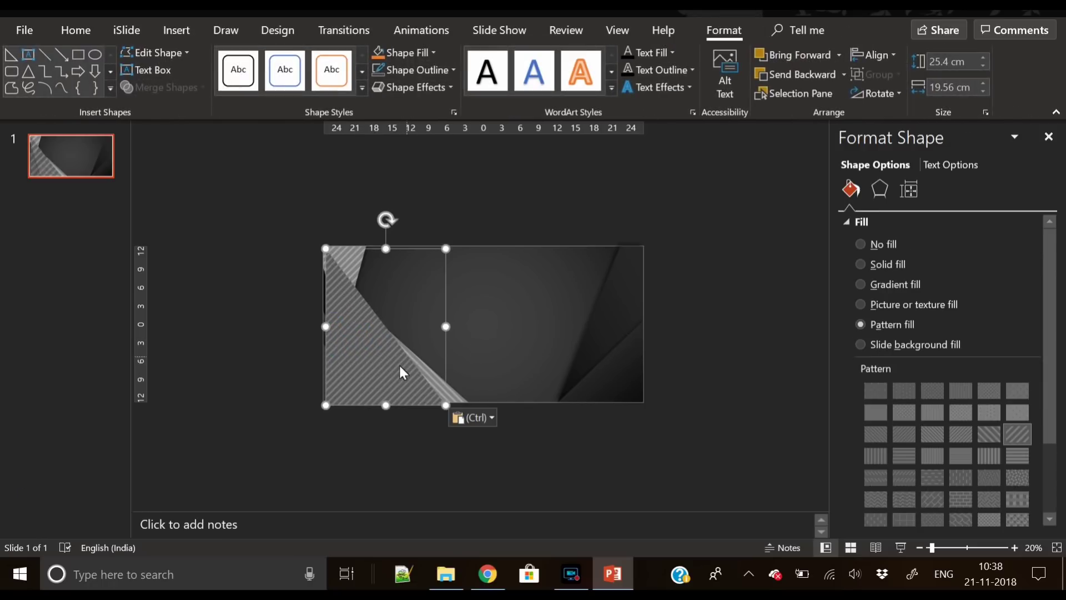
drag(399, 363, 572, 353)
click(886, 97)
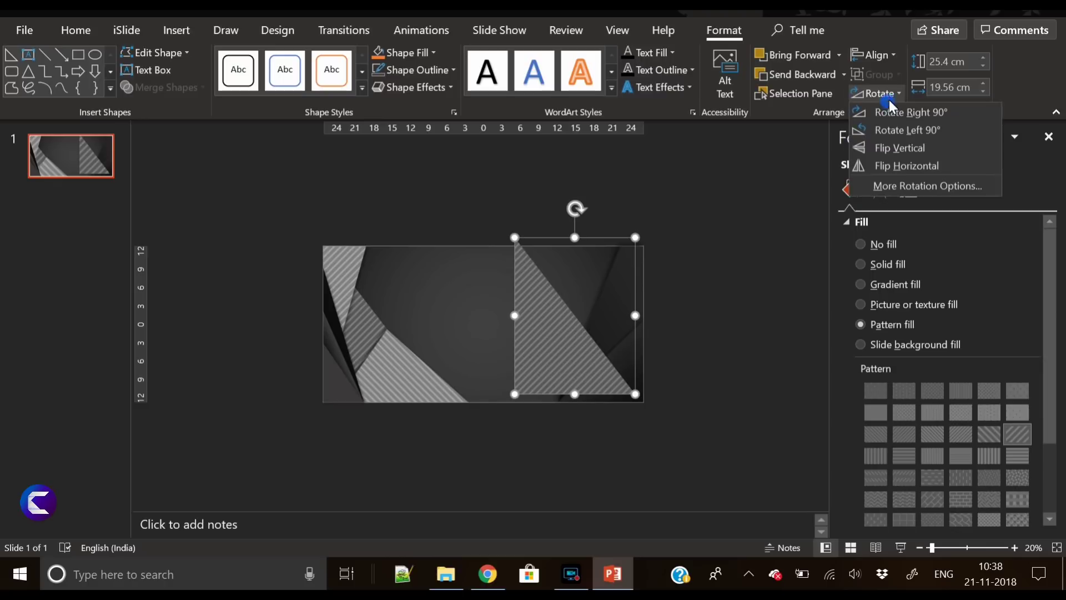
click(915, 165)
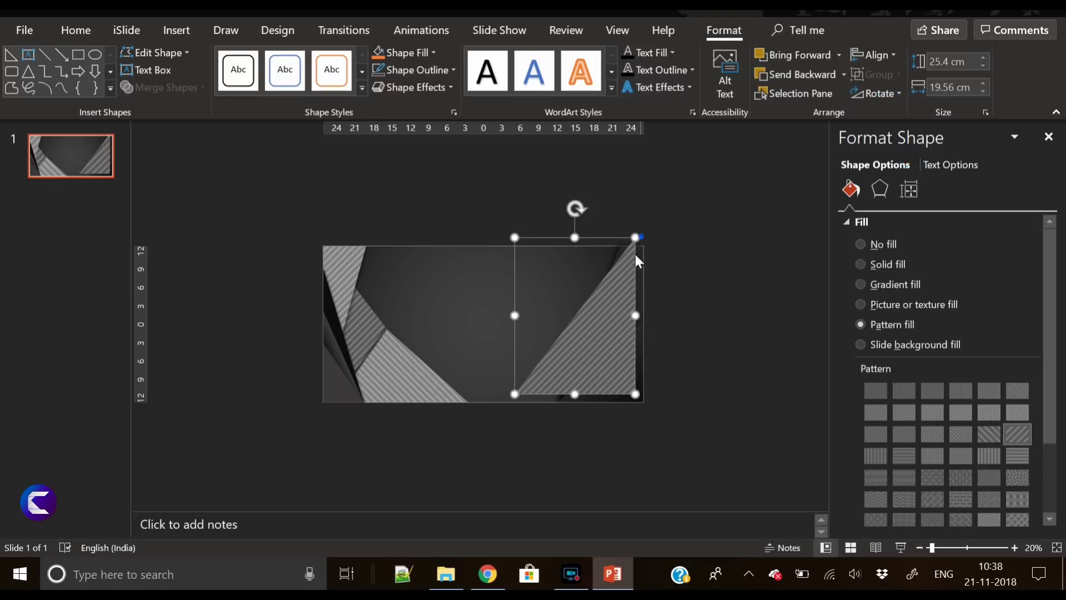
drag(634, 237, 624, 304)
drag(582, 384, 602, 396)
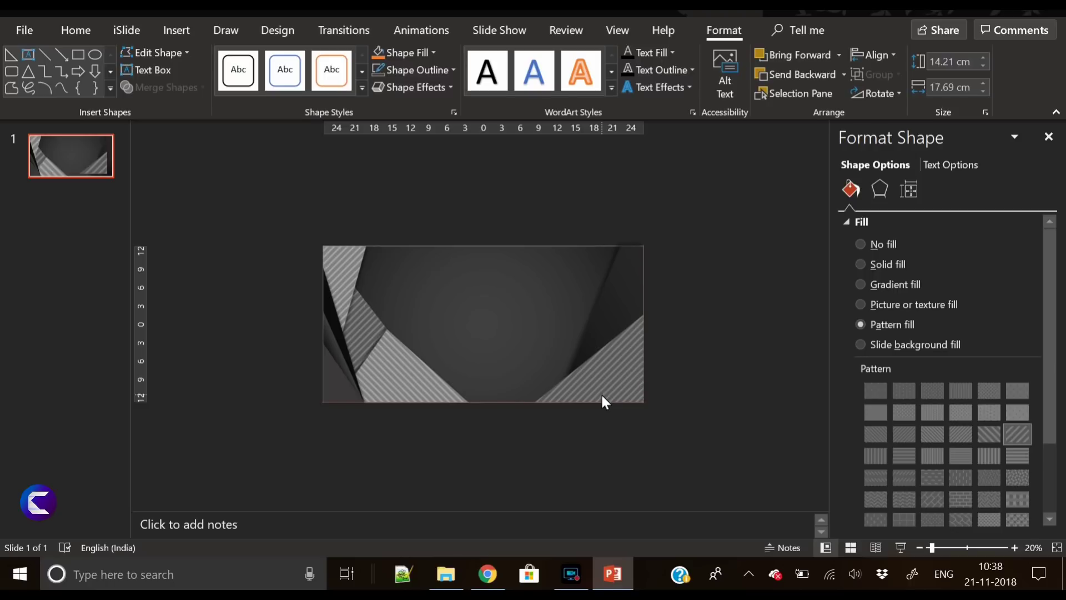
click(604, 401)
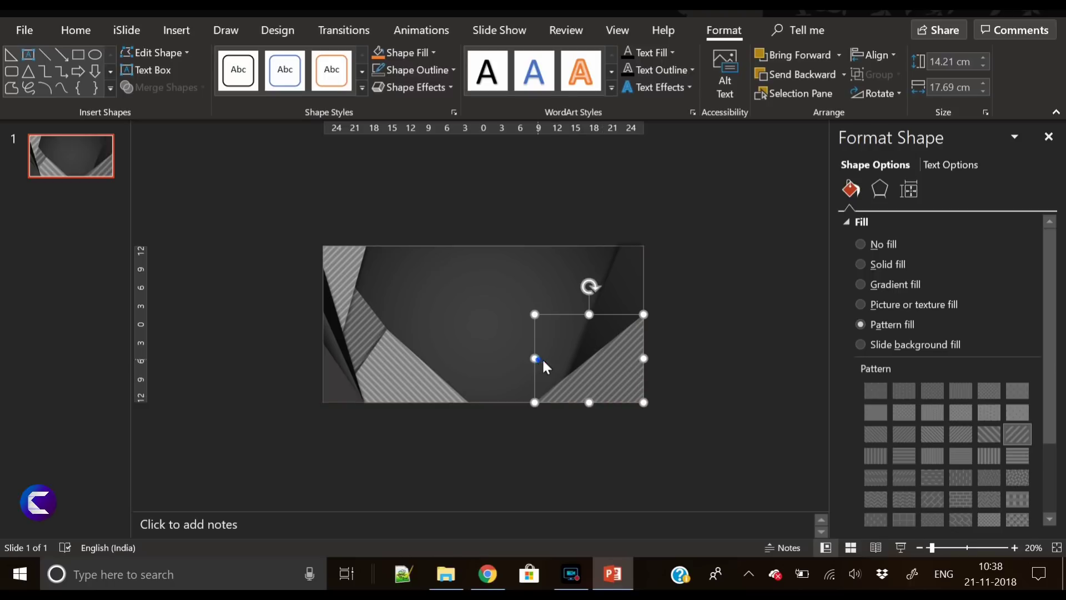
mouse_move(536, 359)
mouse_down()
mouse_move(565, 364)
mouse_move(557, 361)
mouse_up()
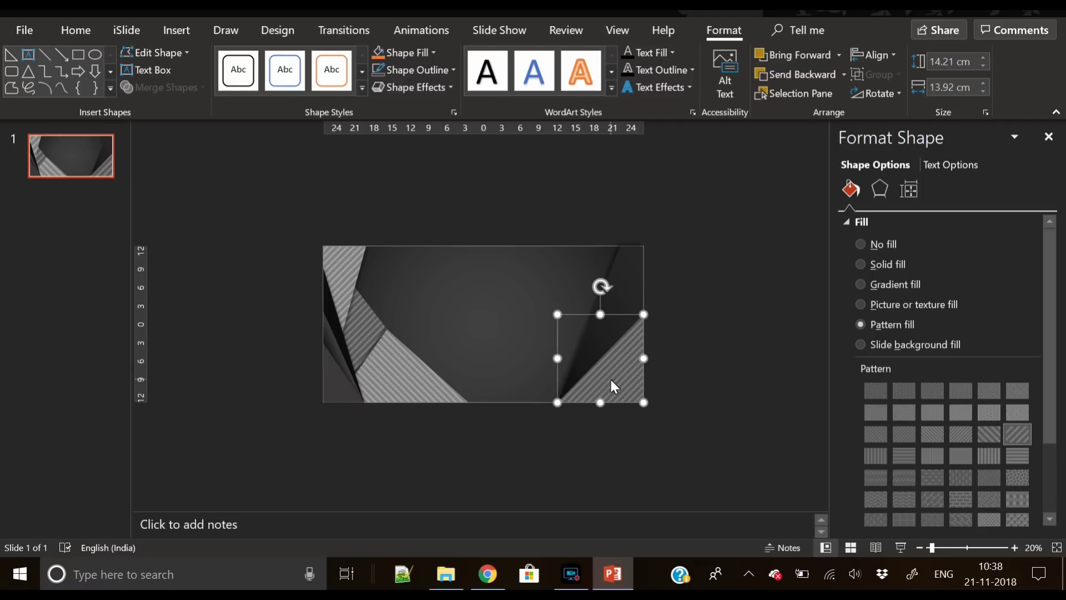
Send the striped copy and then the dark gradient shape behind the other shapes.
right_click(611, 381)
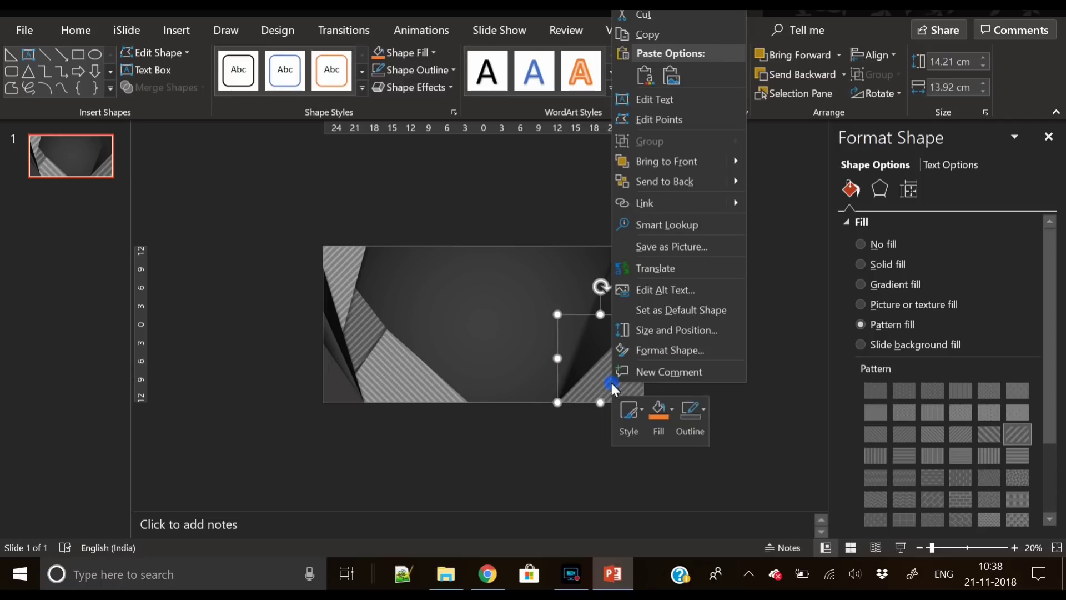
click(678, 179)
click(623, 269)
right_click(623, 268)
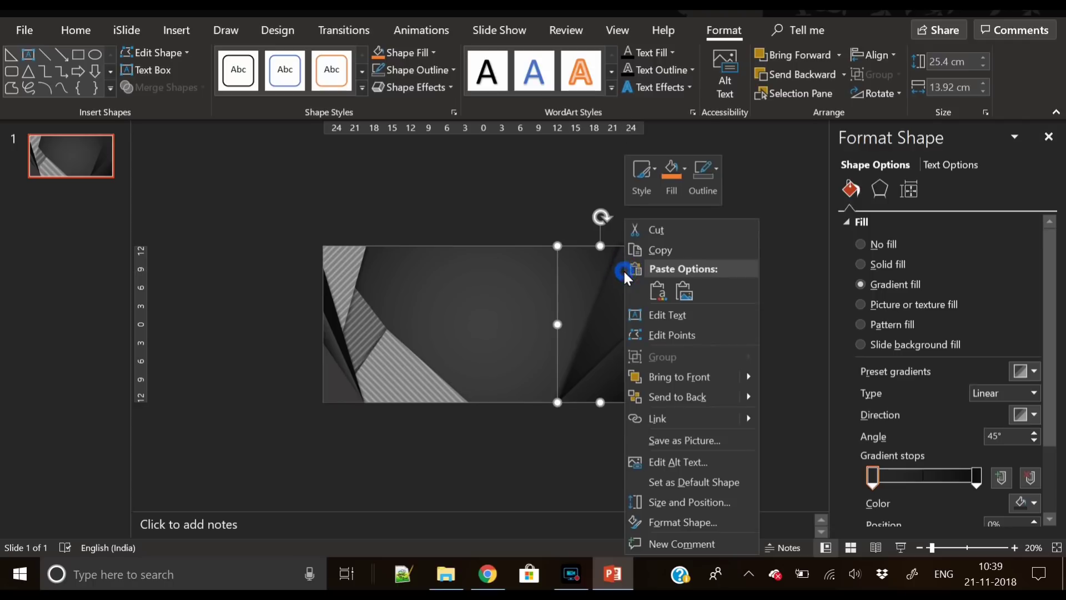
click(700, 403)
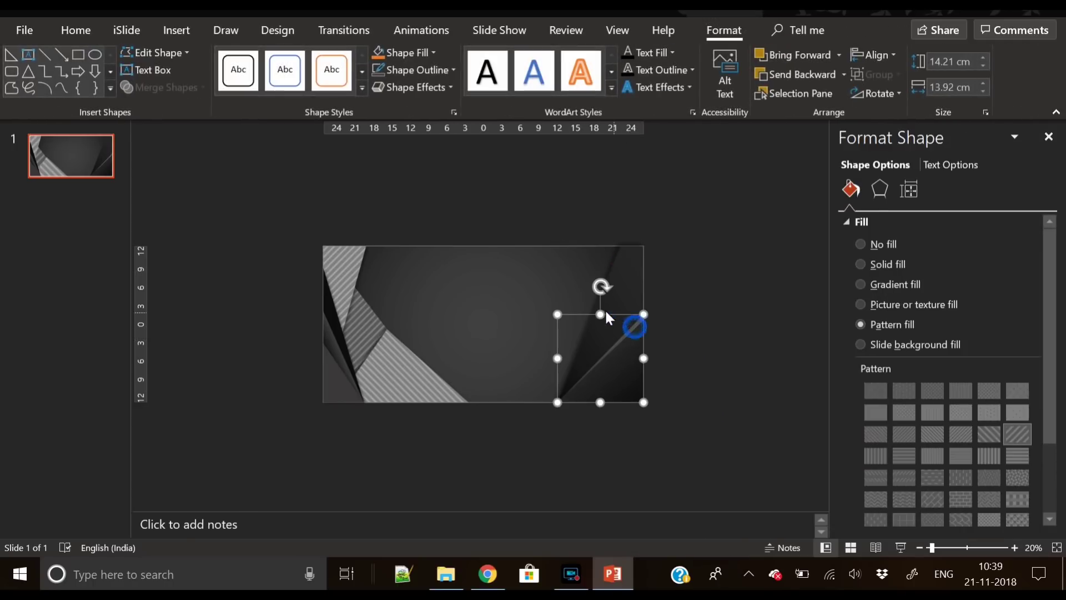
Stretch the striped copy taller and give it a finer stripe pattern.
drag(601, 315, 601, 295)
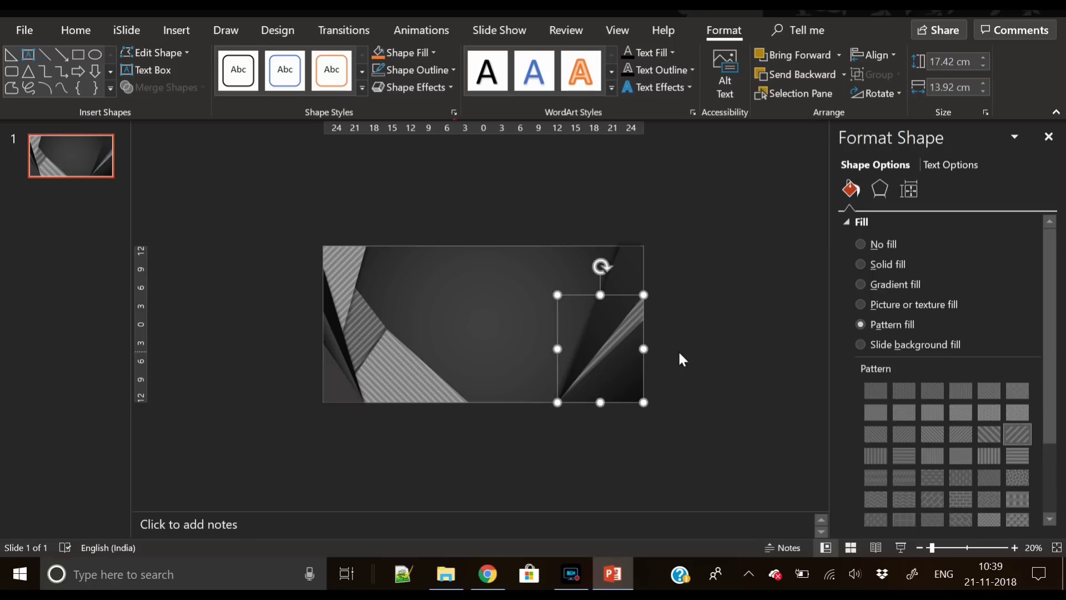
click(988, 435)
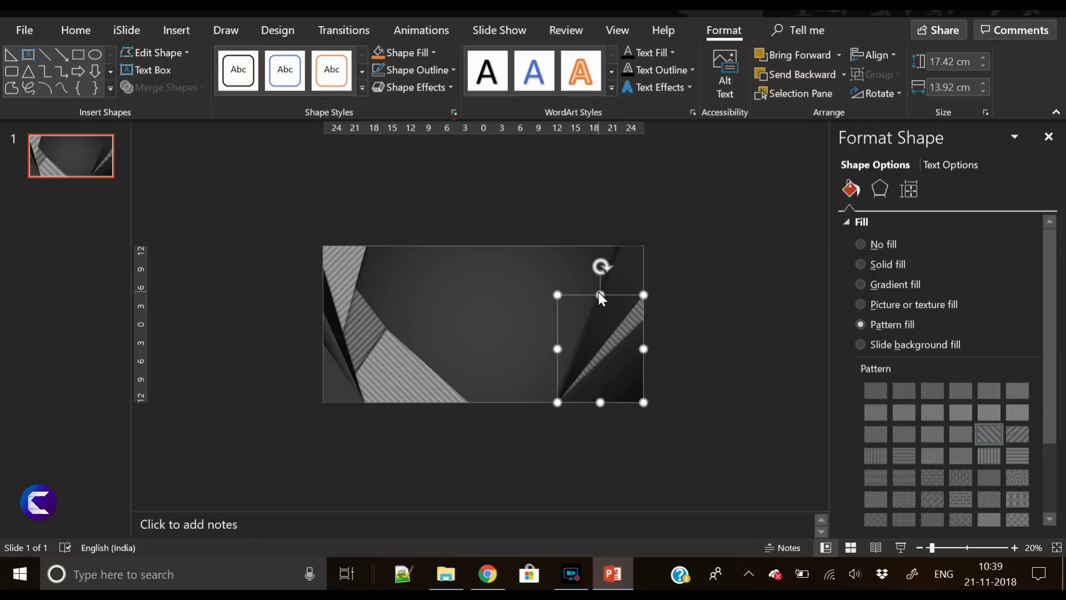
mouse_move(600, 295)
mouse_down()
mouse_move(600, 272)
mouse_move(600, 288)
mouse_up()
click(737, 345)
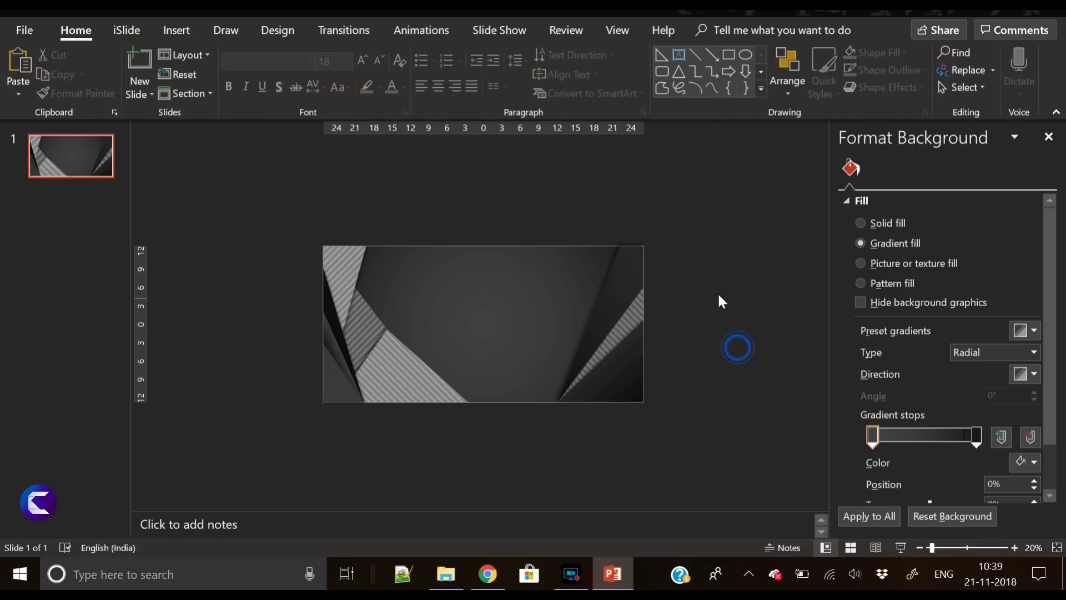
Duplicate the left striped strip, flip it horizontally, and fit it into the top-right corner.
click(337, 268)
key(ctrl+c)
key(ctrl+v)
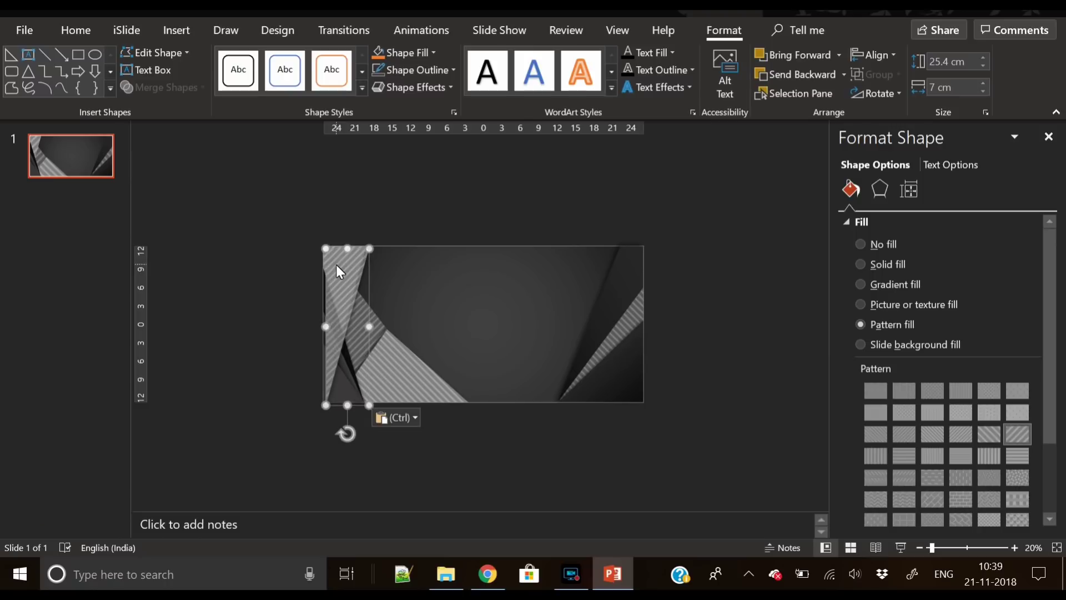
drag(338, 285, 528, 284)
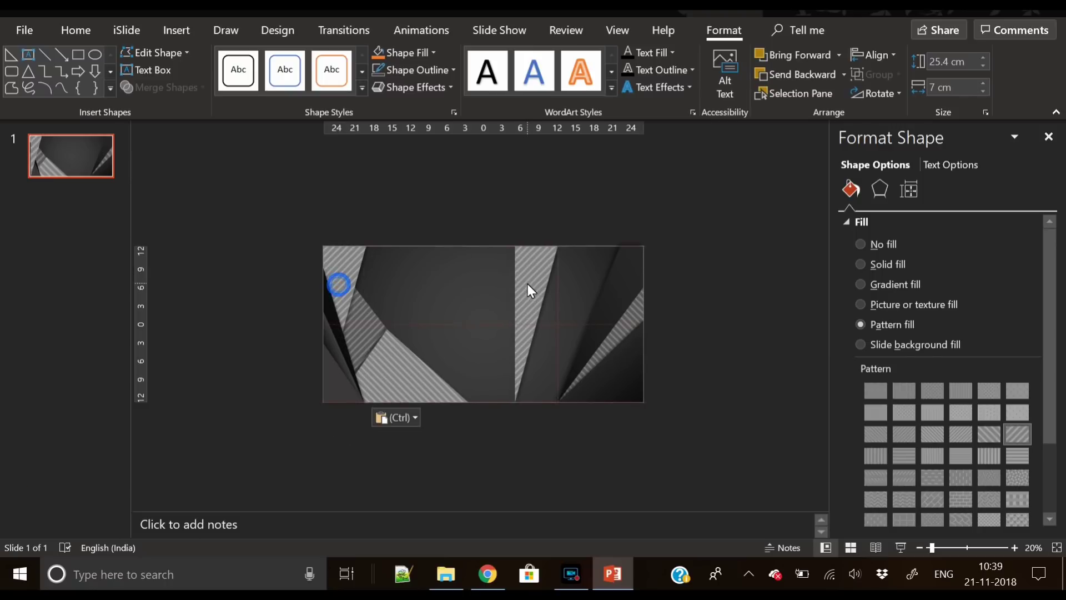
click(878, 95)
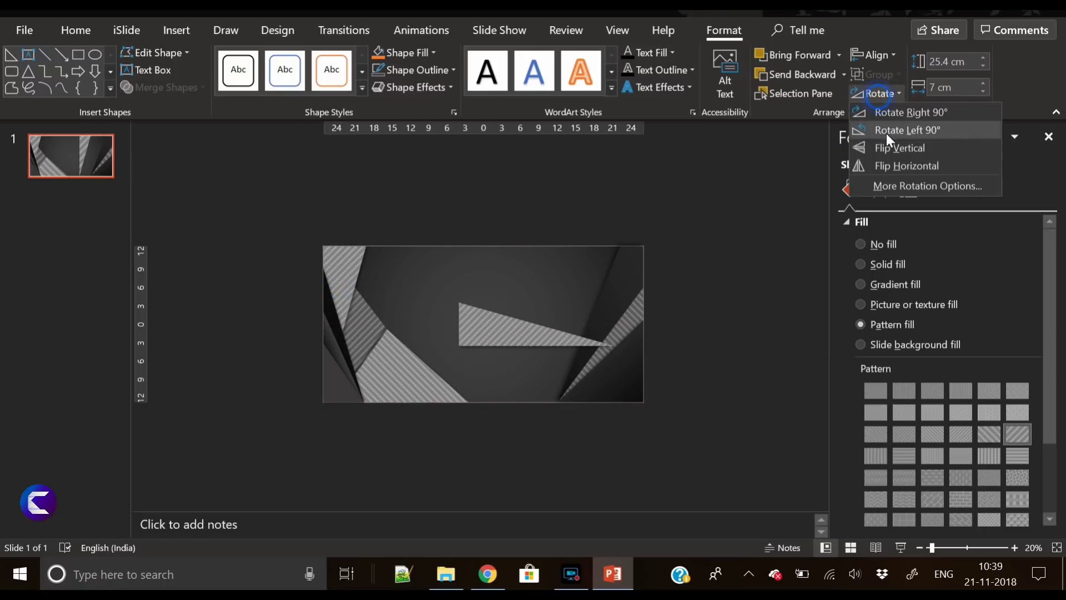
click(898, 161)
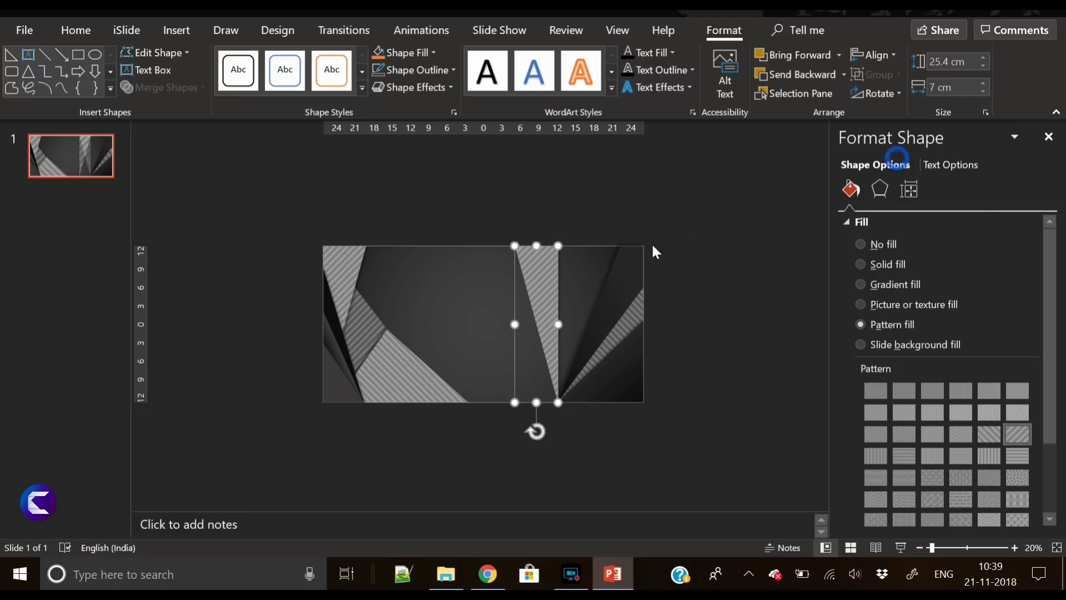
drag(541, 306, 625, 306)
drag(619, 400, 628, 345)
drag(597, 293, 532, 301)
Send the mirrored striped strip behind the other shapes.
right_click(584, 275)
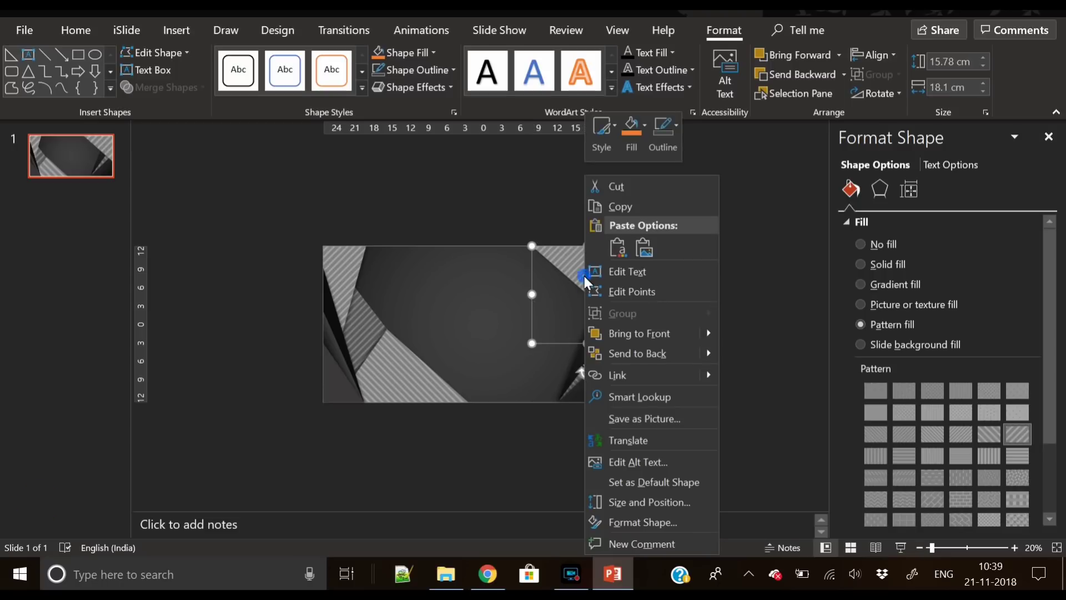
click(641, 355)
click(700, 340)
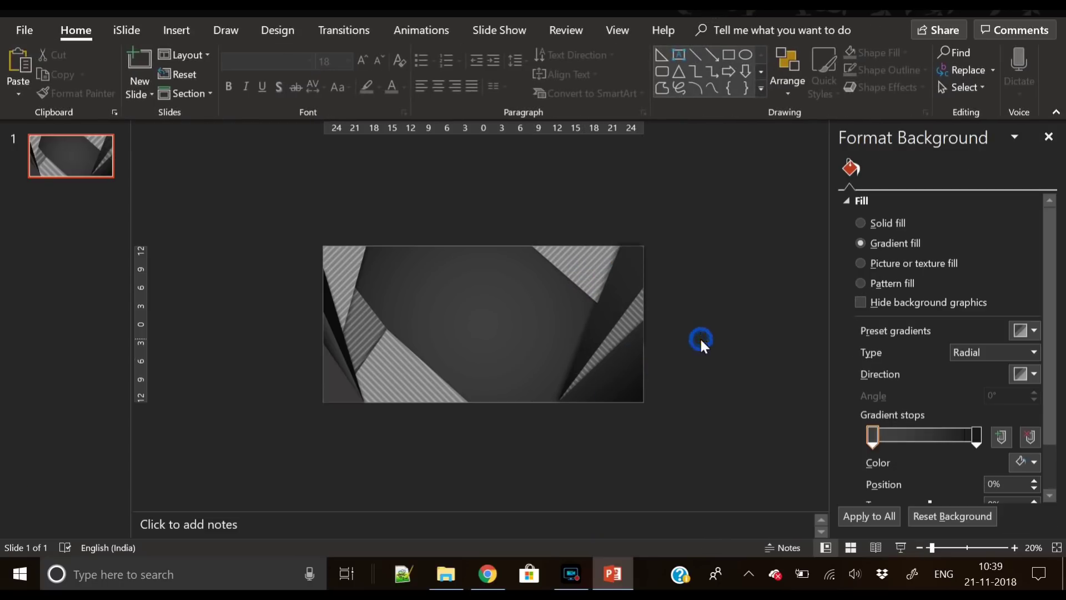
scroll(704, 308, up, 2)
Set the outer gradient stop to 89% and add a top-centre text box reading 'Creative verus'.
drag(968, 439, 965, 439)
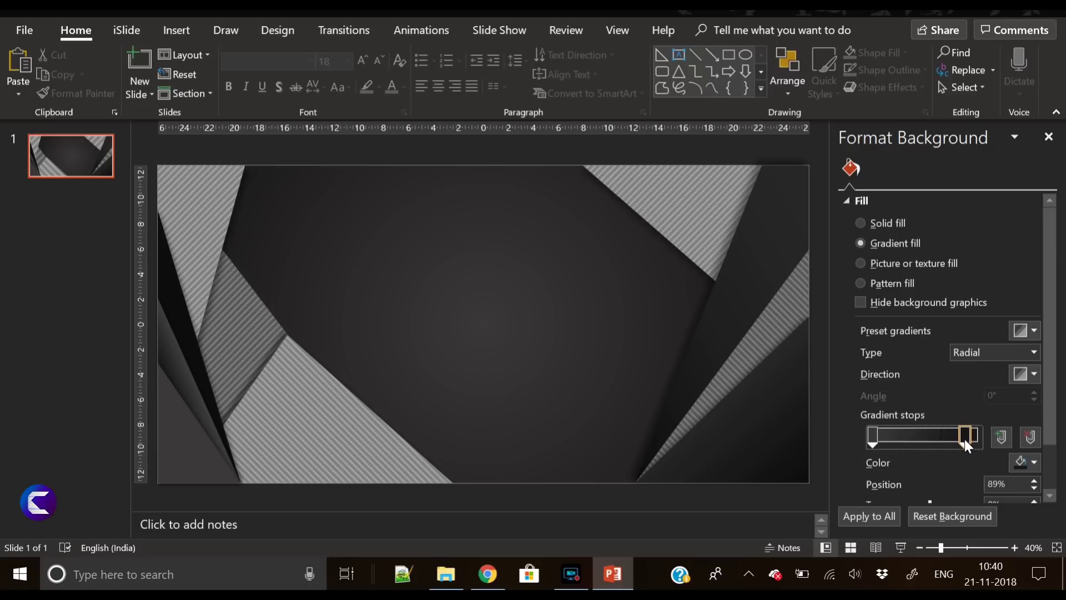
click(177, 30)
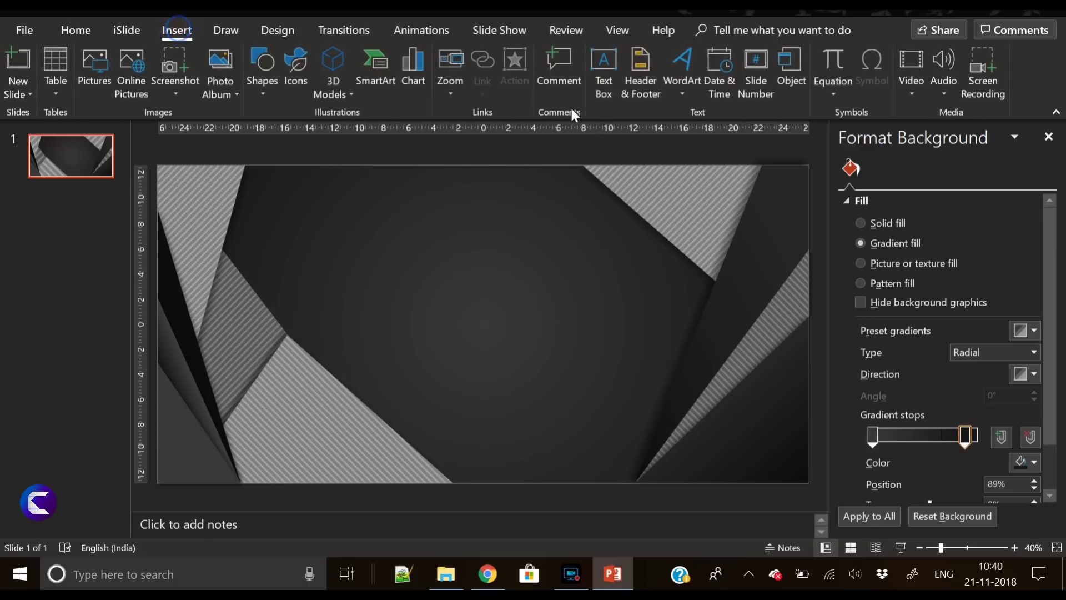
click(603, 81)
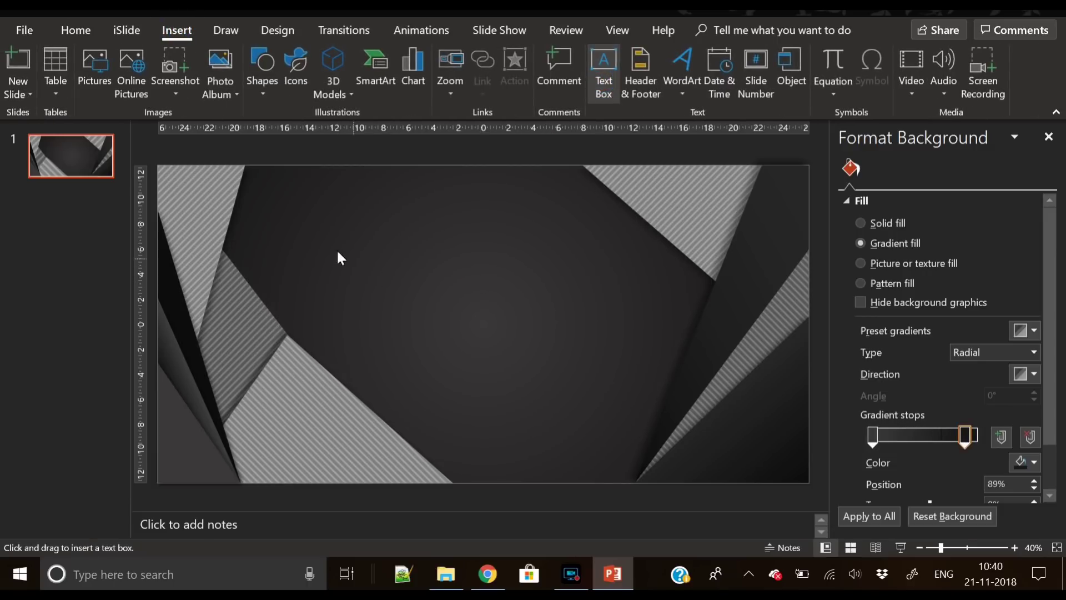
drag(361, 229, 606, 287)
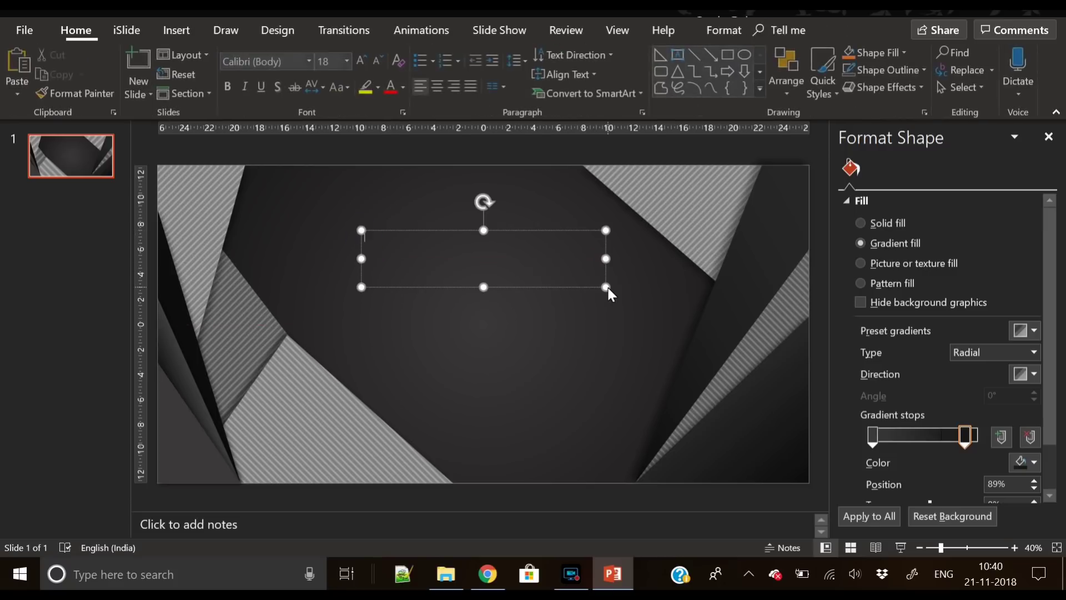
text(Creative)
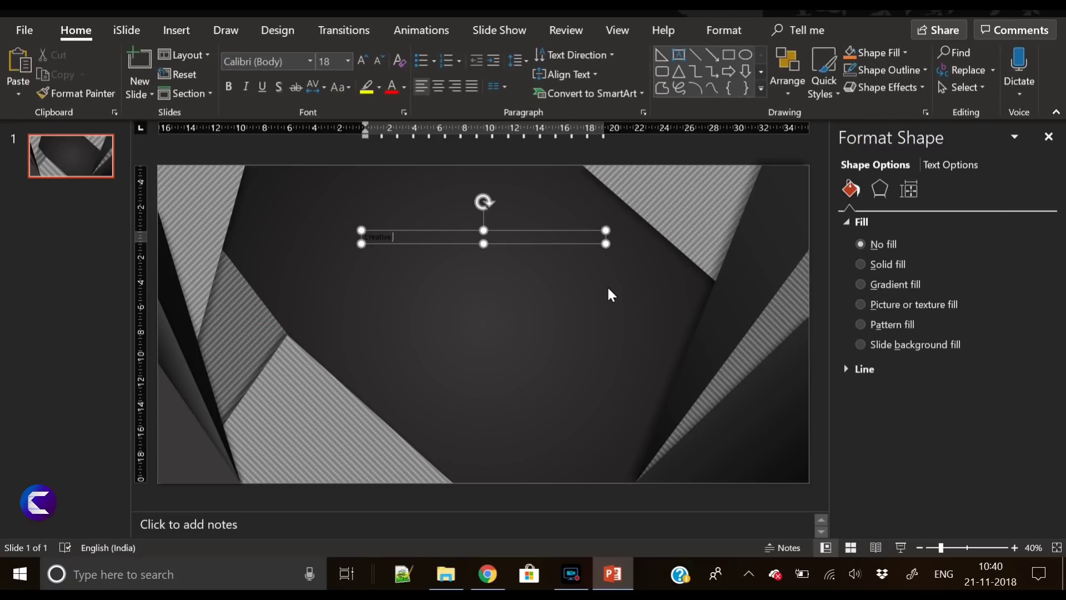
text( verus)
Set the title text in Oswald and make it uppercase.
key(ctrl+a)
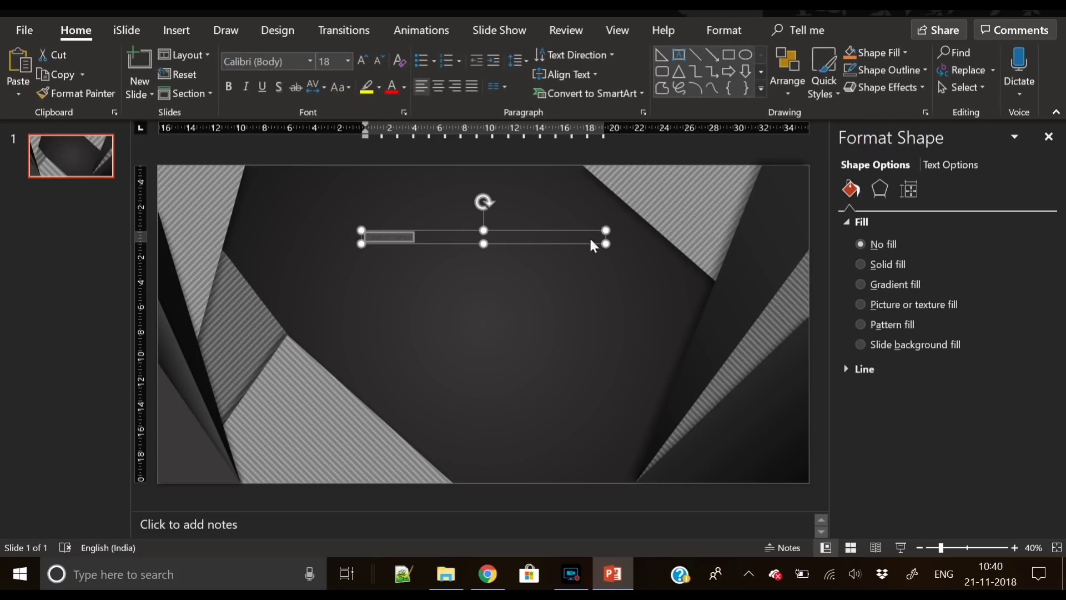
click(289, 61)
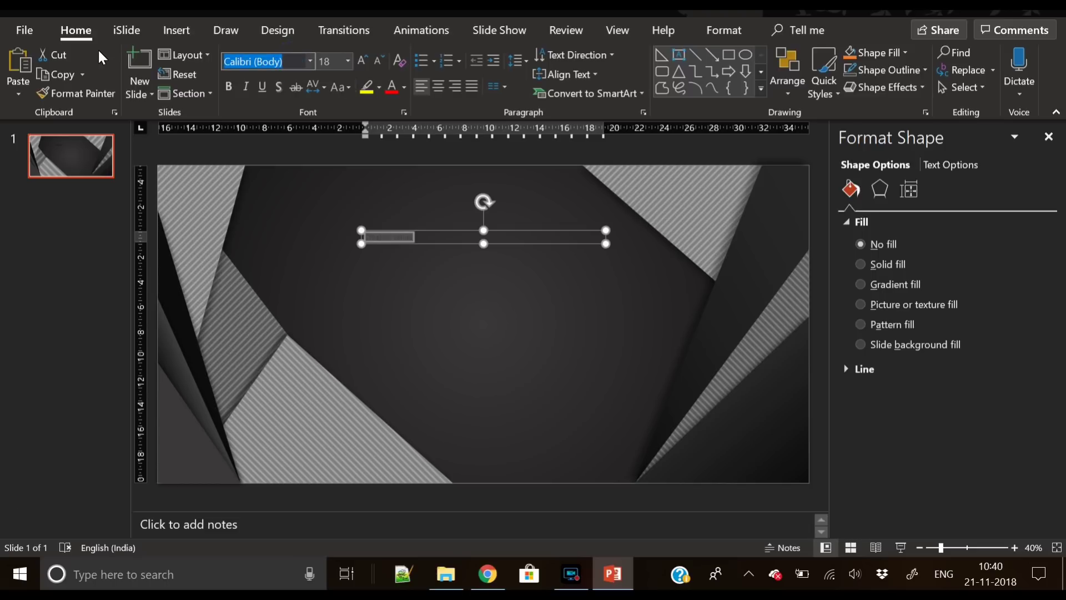
text(Oswald)
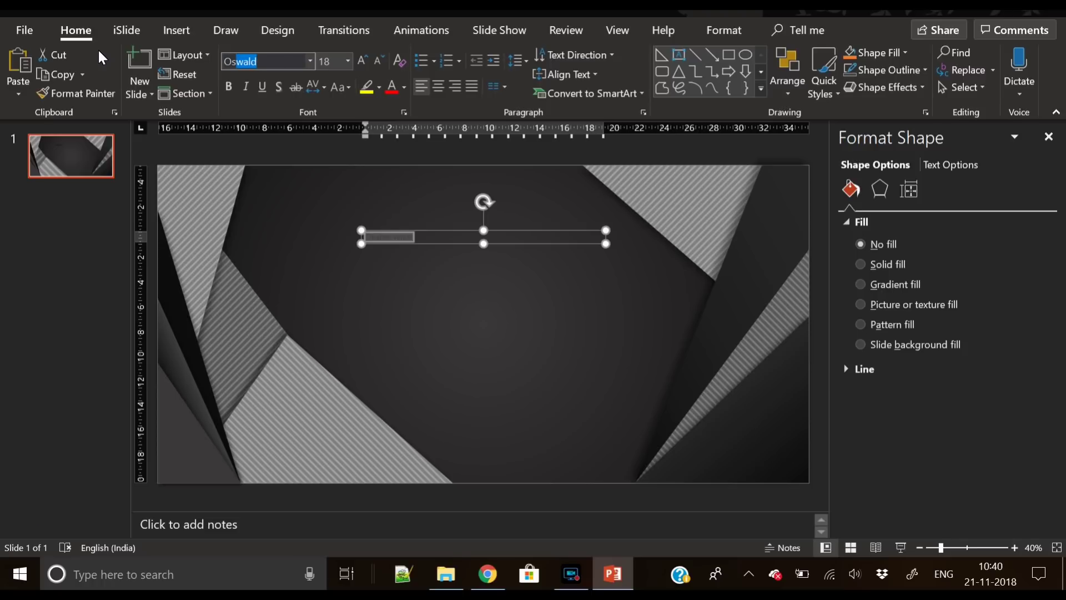
key(Return)
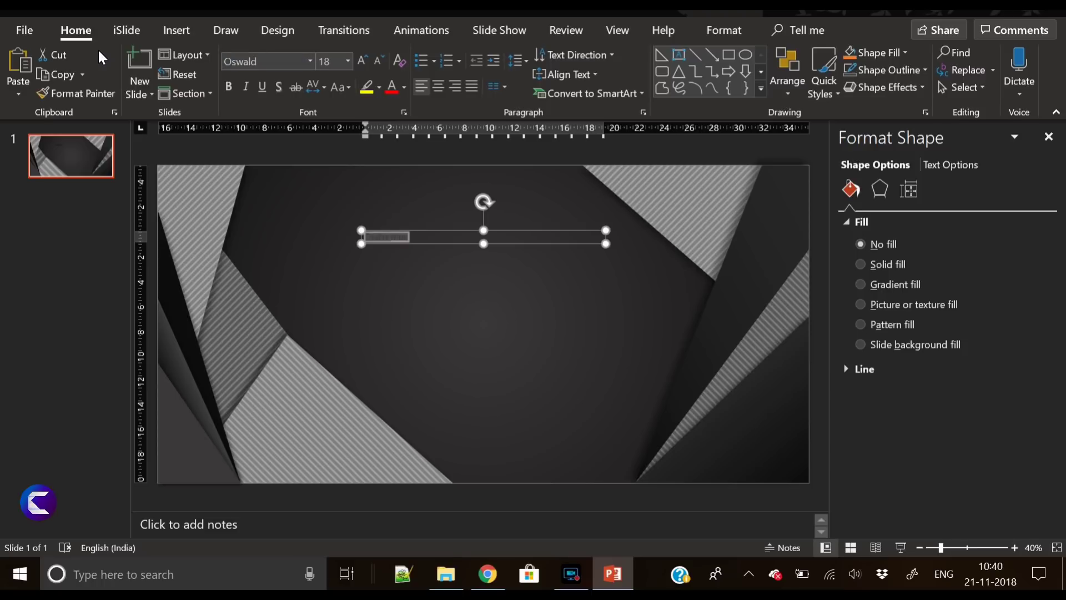
click(334, 87)
click(362, 137)
Colour the title cyan and give it Very Loose letter spacing.
click(404, 86)
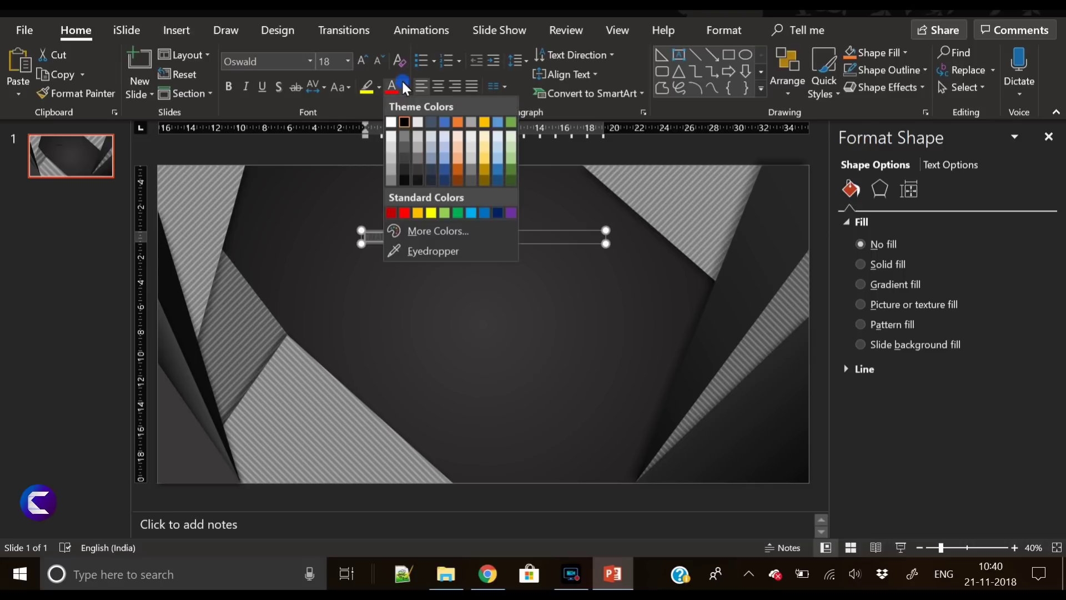
click(441, 228)
click(472, 225)
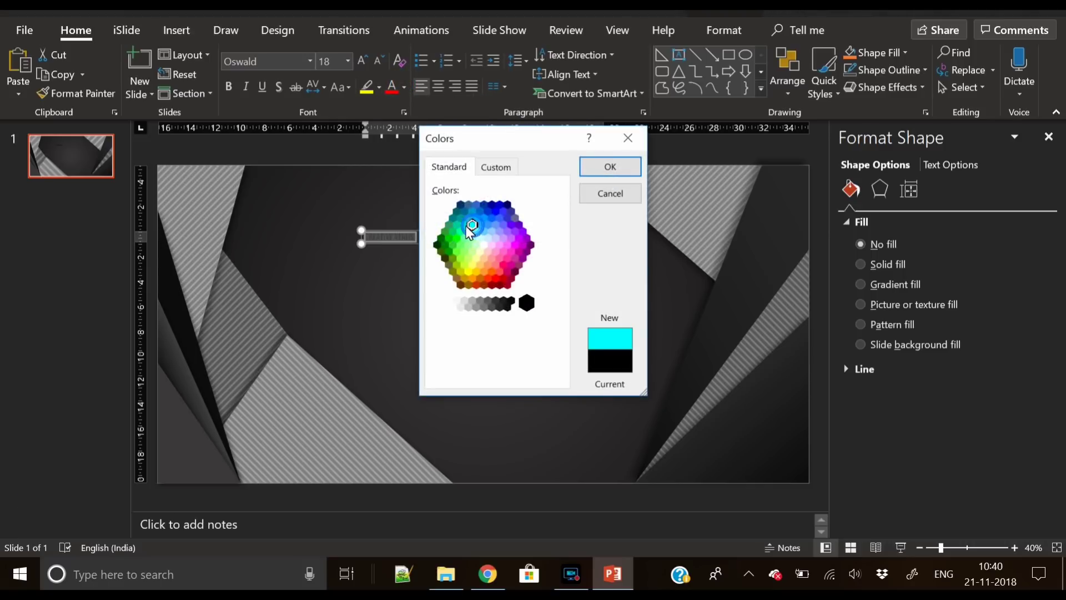
click(611, 167)
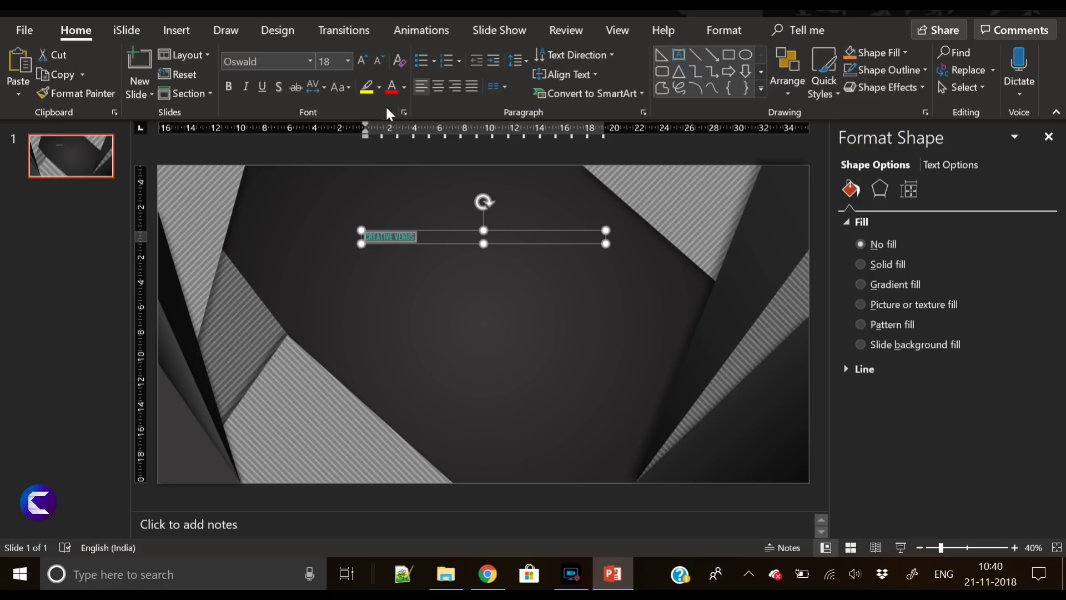
click(311, 91)
click(348, 181)
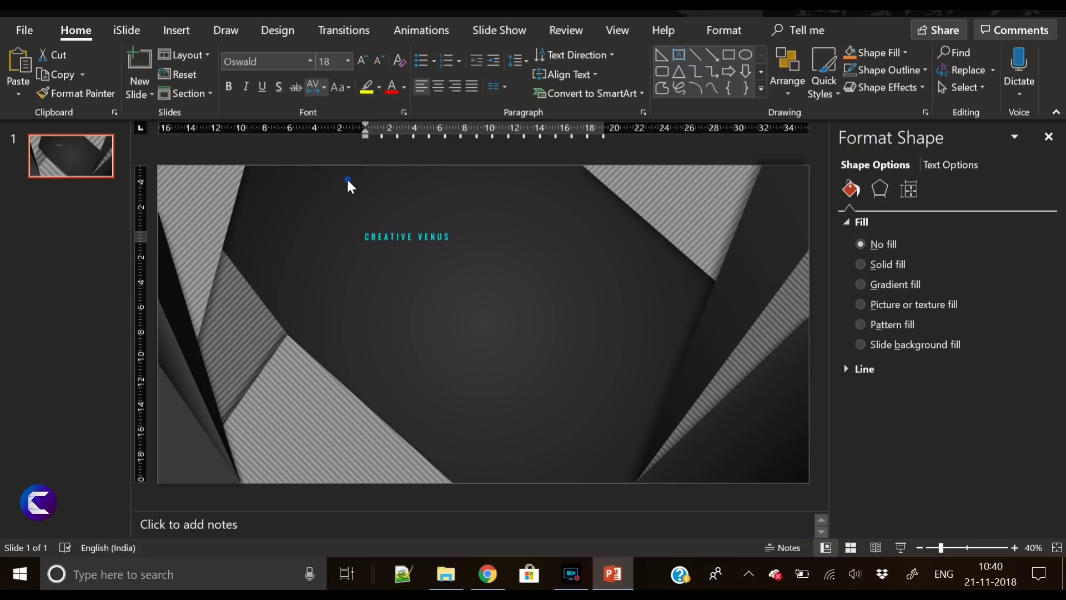
Enlarge the title text and centre it within its box.
click(361, 59)
click(361, 59)
click(362, 59)
click(362, 59)
click(362, 58)
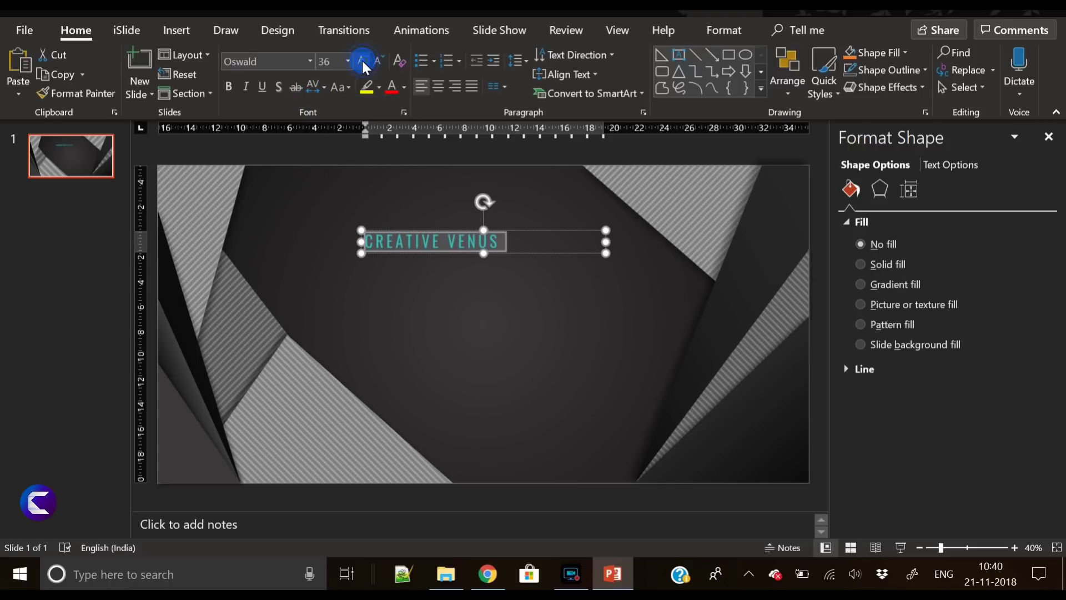
click(362, 59)
click(362, 59)
click(361, 59)
click(361, 59)
click(437, 86)
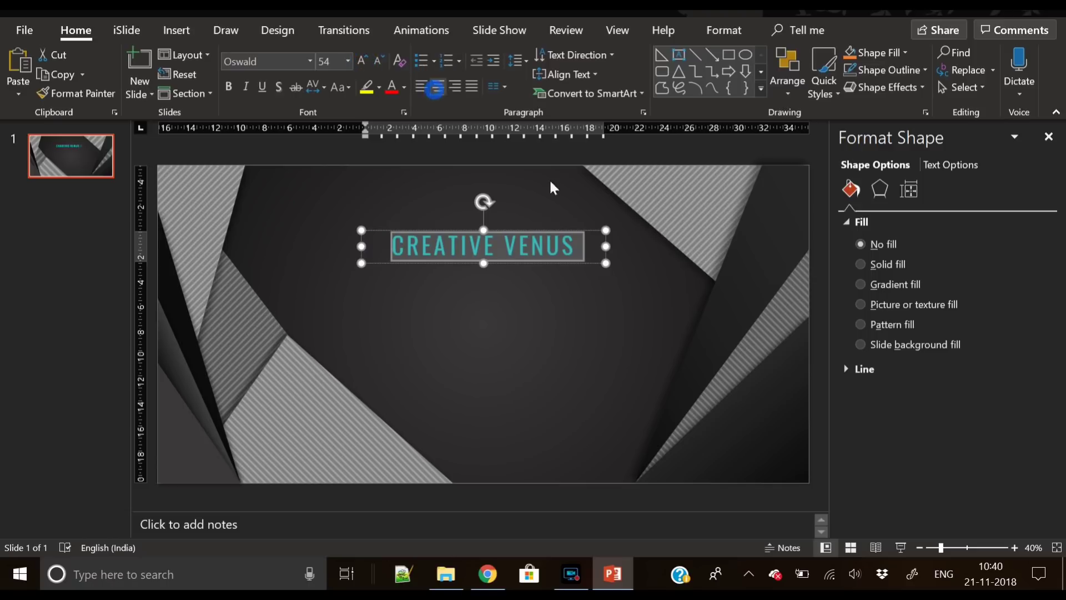
Centre the title box horizontally on the slide and bring the title to 60 pt.
click(718, 29)
click(878, 55)
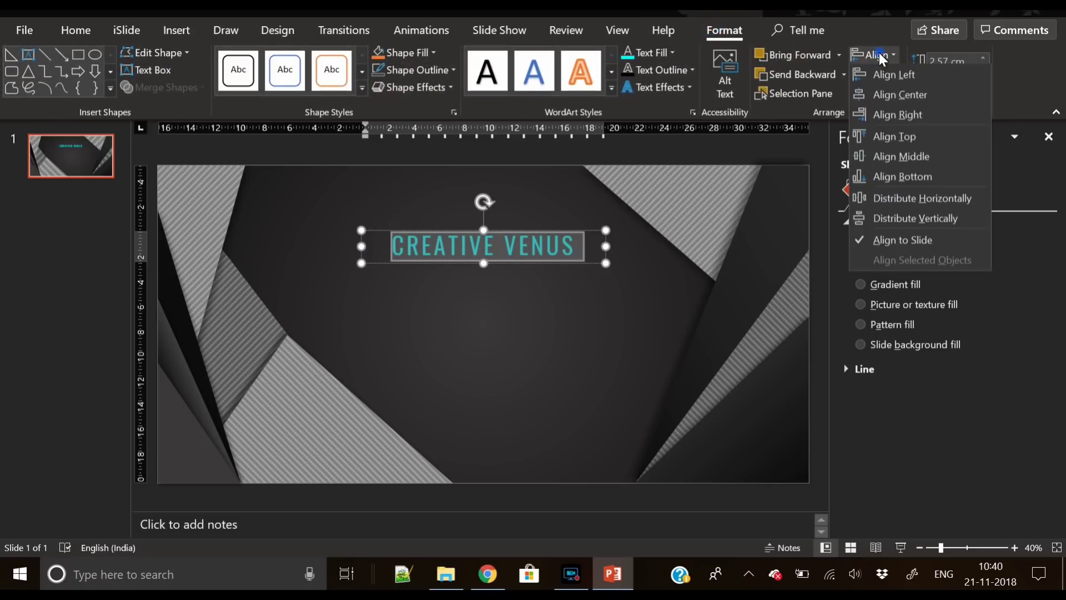
click(894, 95)
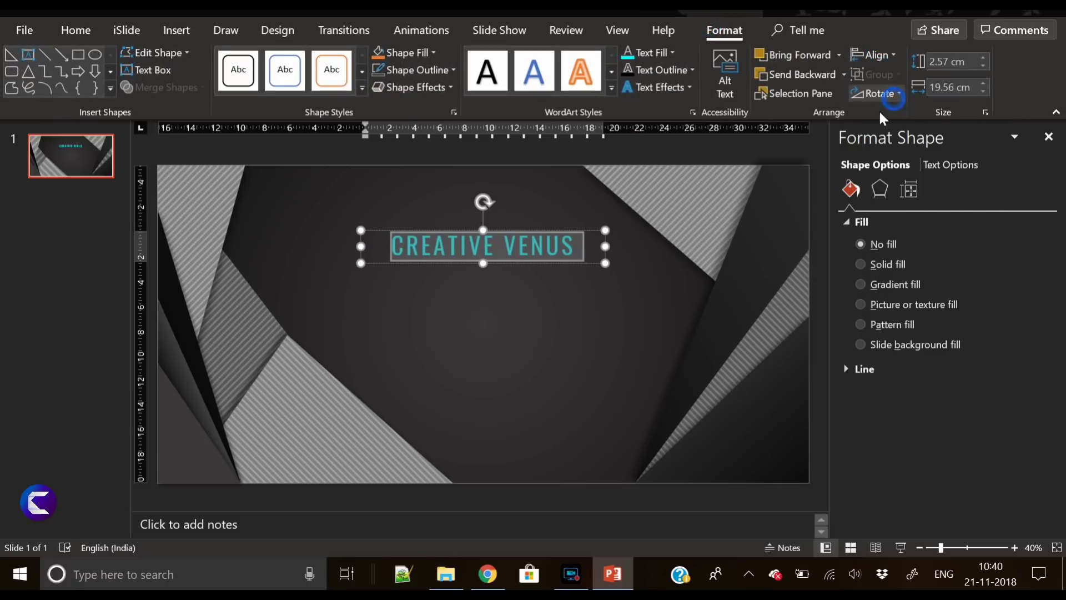
click(562, 230)
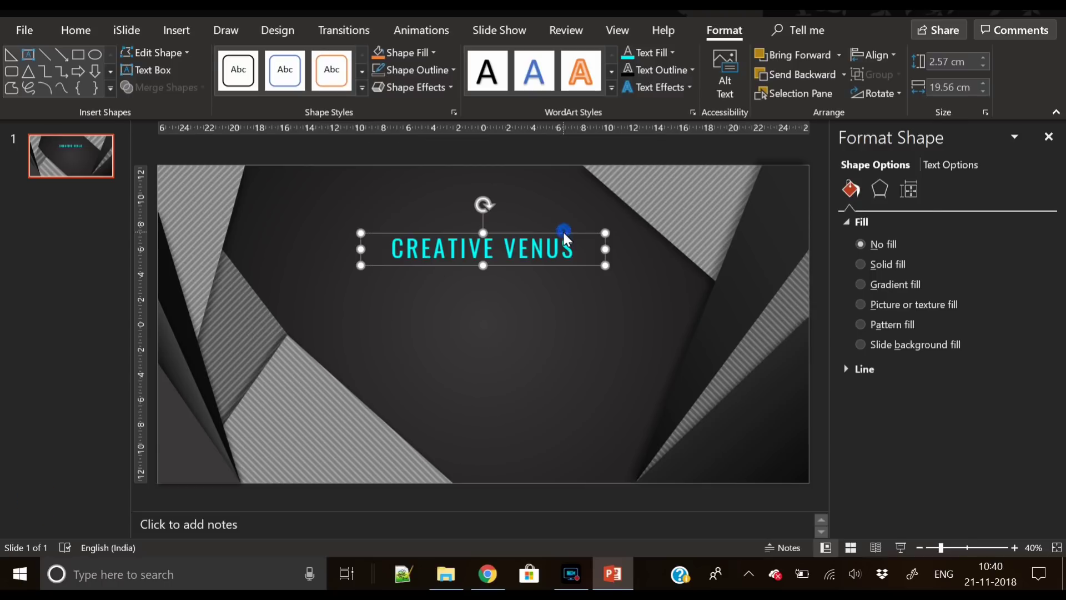
click(894, 55)
click(895, 89)
click(83, 34)
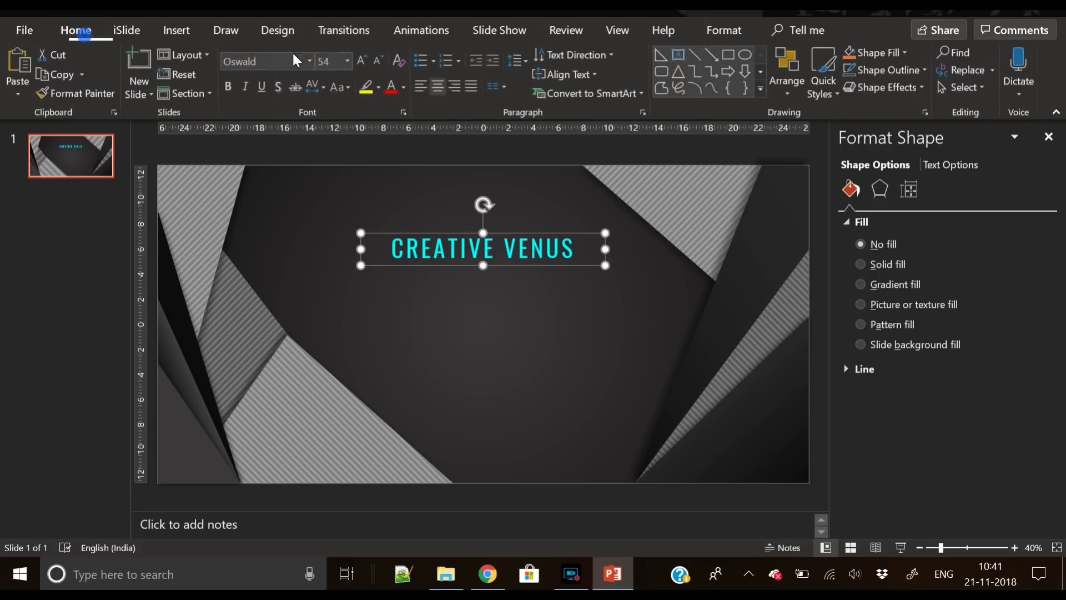
click(361, 61)
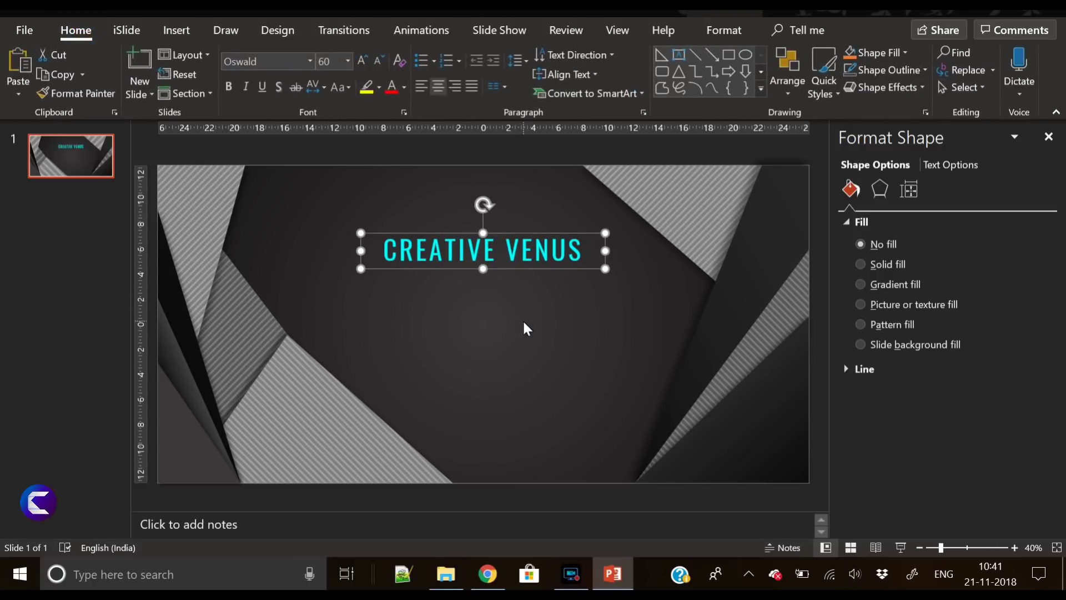
Duplicate the title below itself and retype it as 'BUSINESS PRESENTATIONS'.
key(ctrl+d)
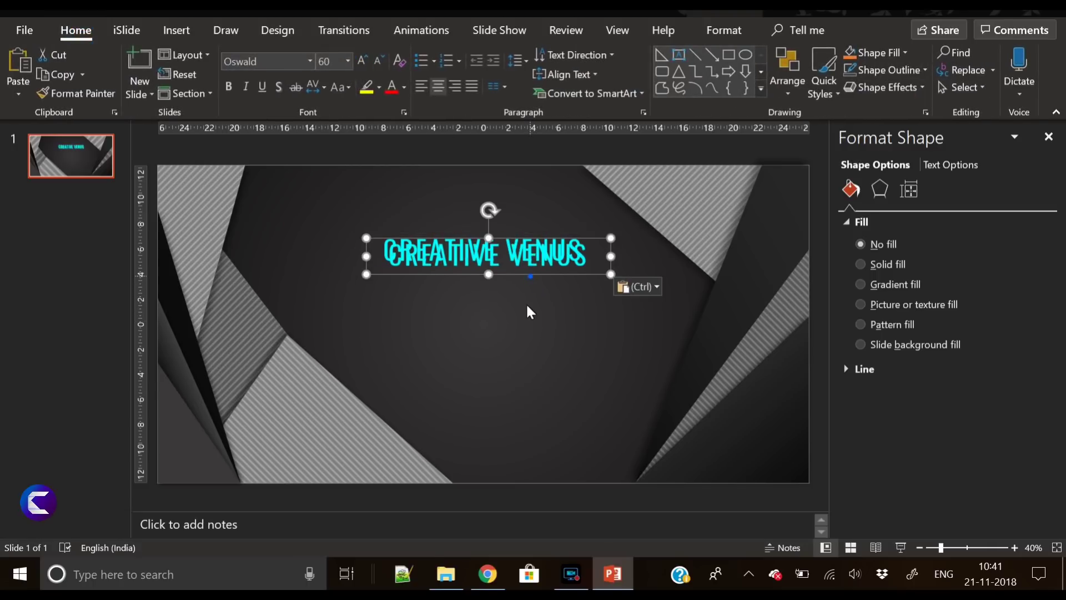
drag(531, 279, 526, 310)
click(512, 296)
triple_click(498, 294)
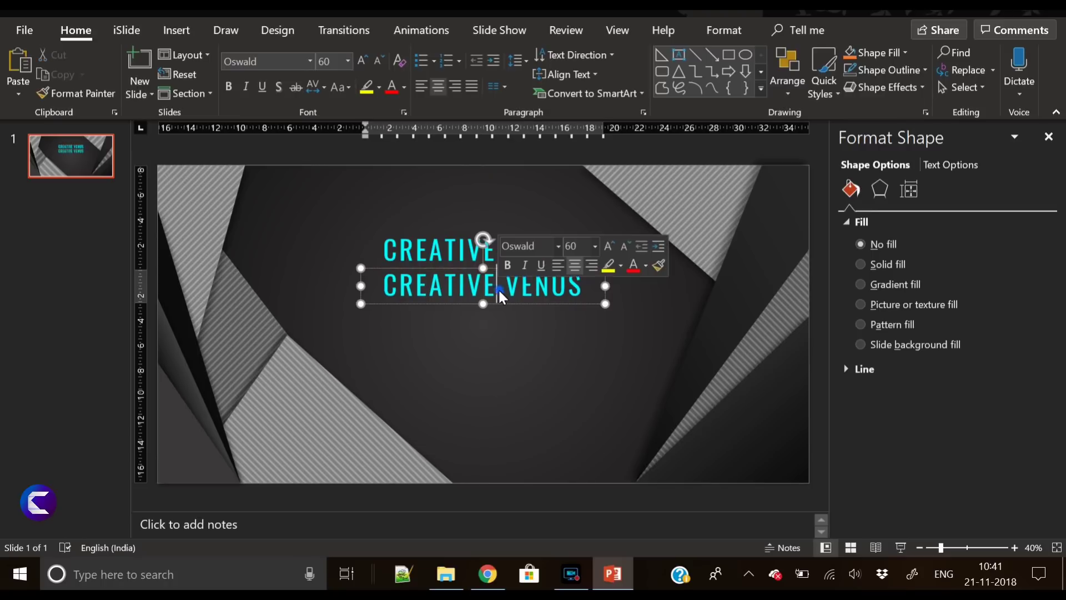
text(BUS)
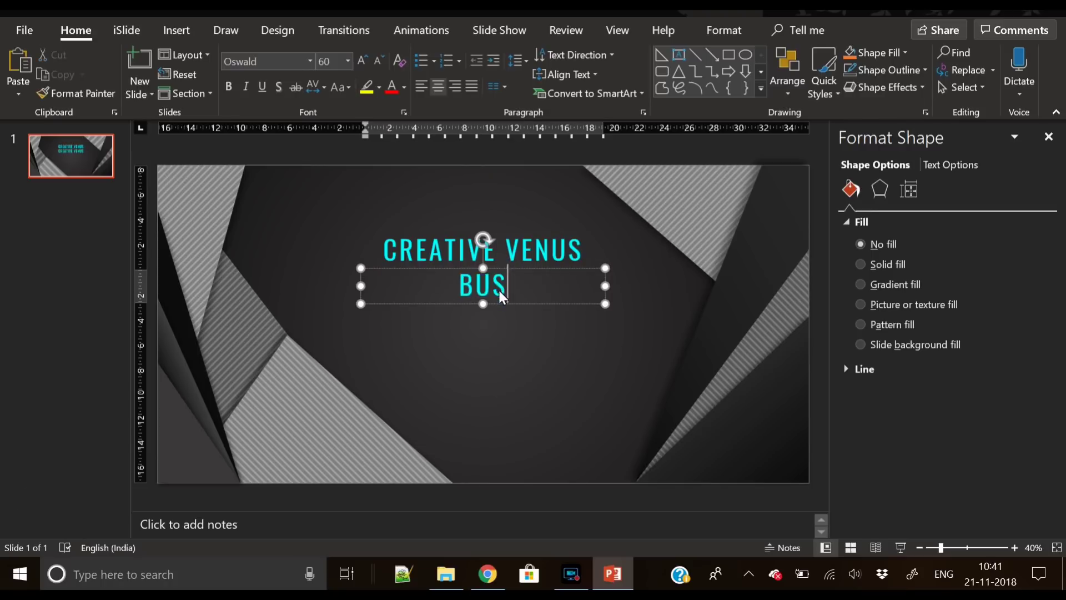
text(INESS PRESENTATIONS)
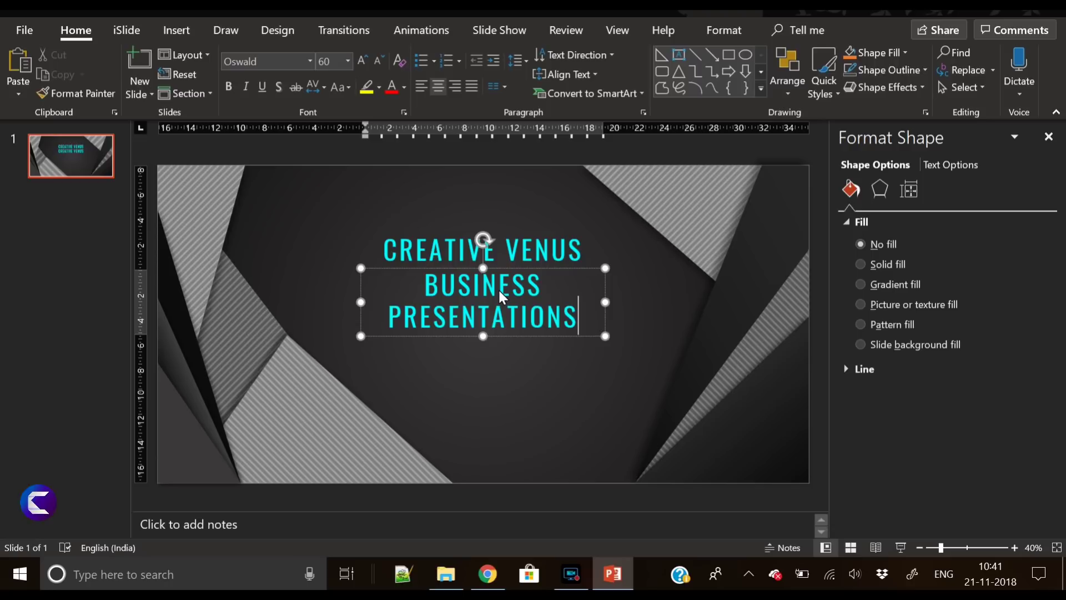
Shrink the subtitle to 32 pt so it fits one line and set it in Oswald Light.
key(ctrl+a)
click(381, 62)
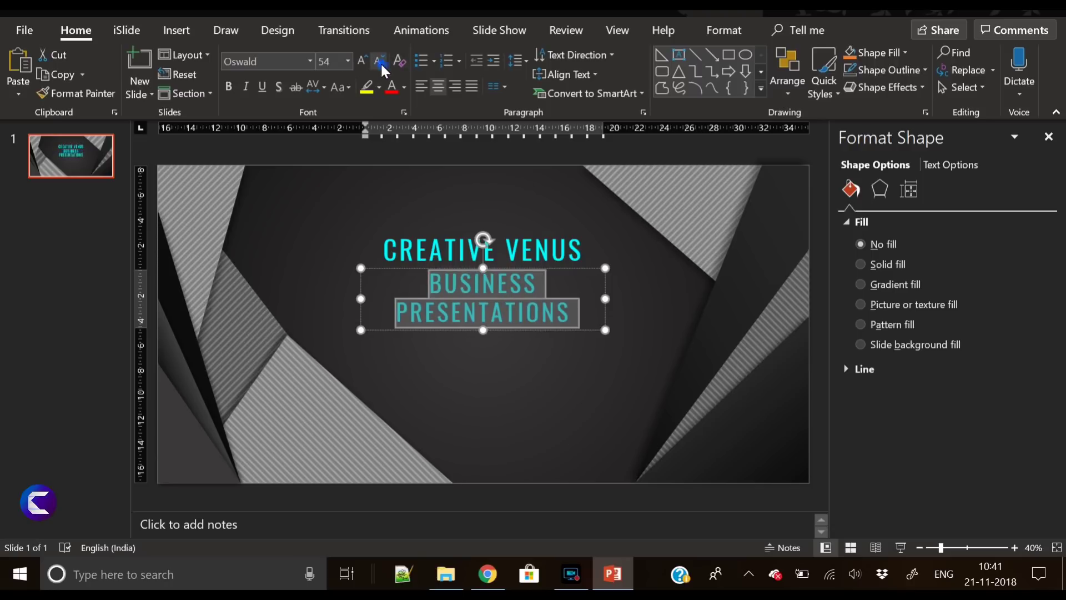
click(381, 62)
click(381, 62)
click(381, 62)
click(381, 62)
click(381, 62)
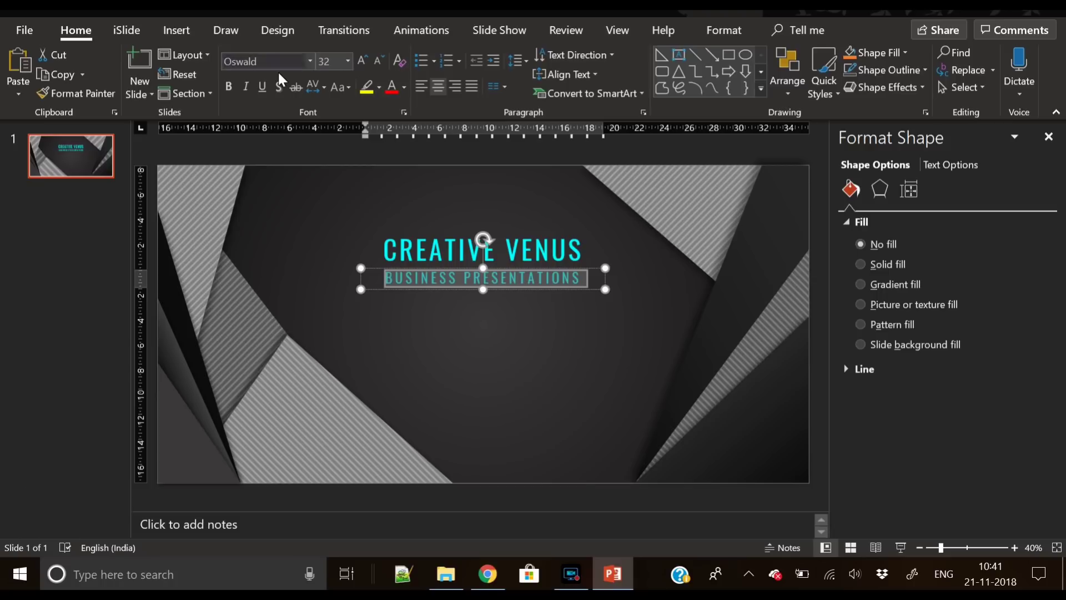
click(292, 62)
click(293, 62)
key(Return)
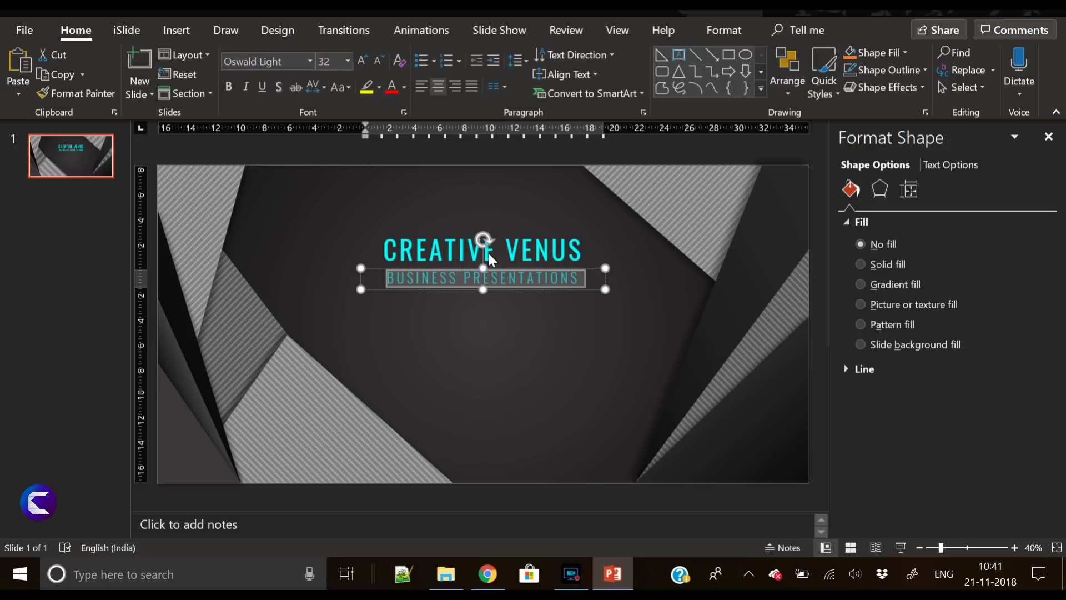
click(532, 326)
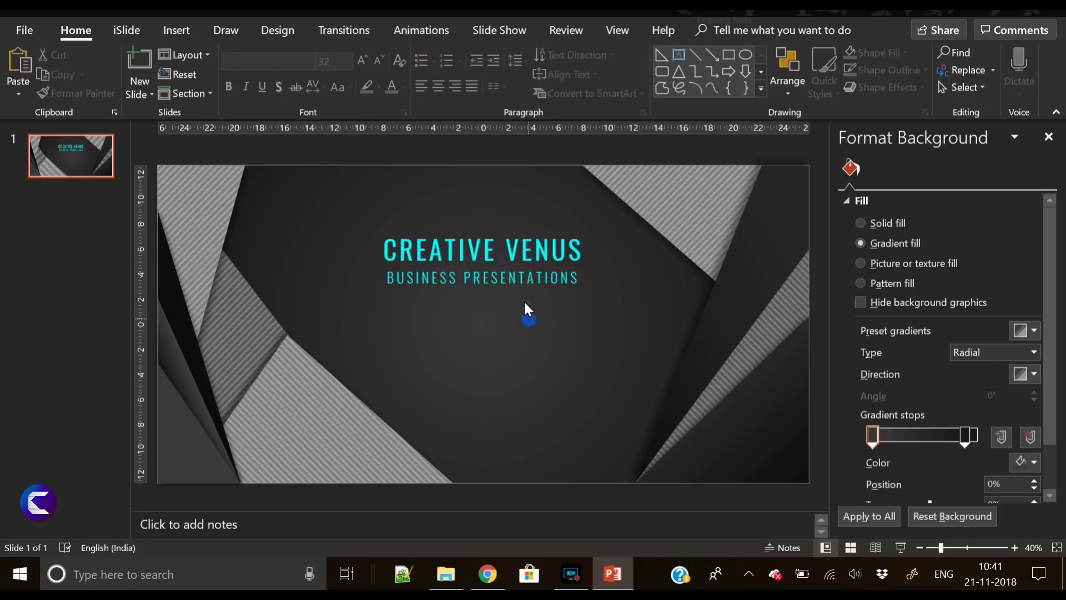
Centre the BUSINESS PRESENTATIONS subtitle box horizontally on the slide.
click(512, 288)
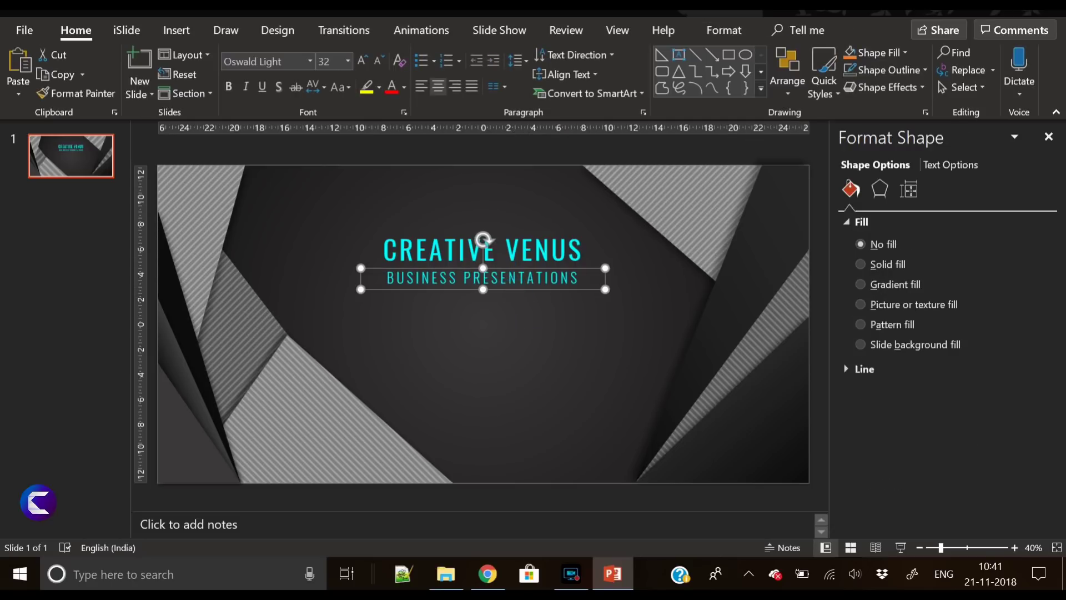
click(723, 30)
click(874, 55)
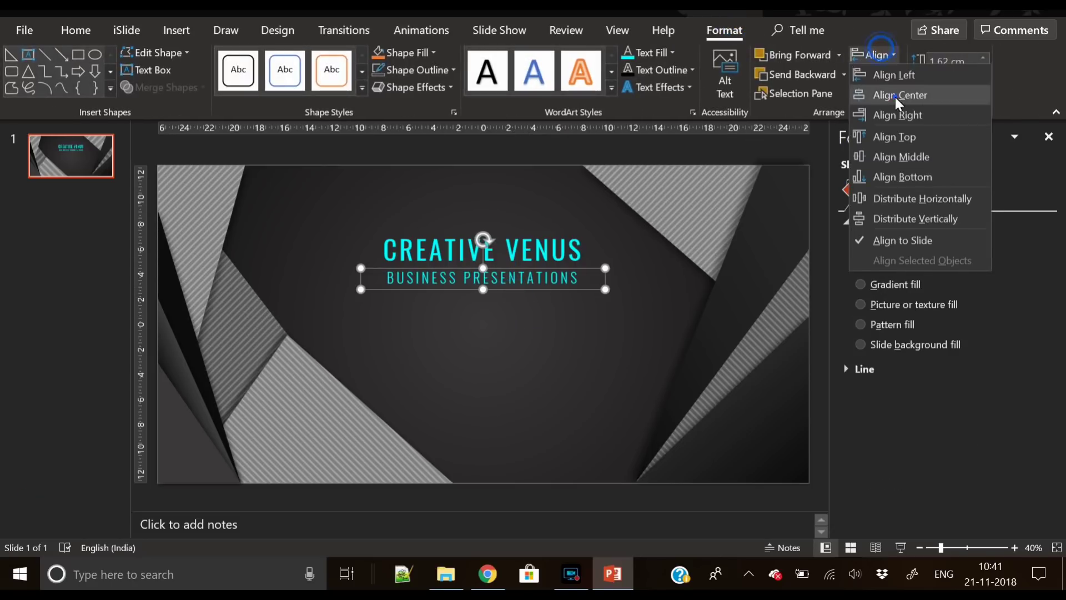
click(896, 103)
click(513, 322)
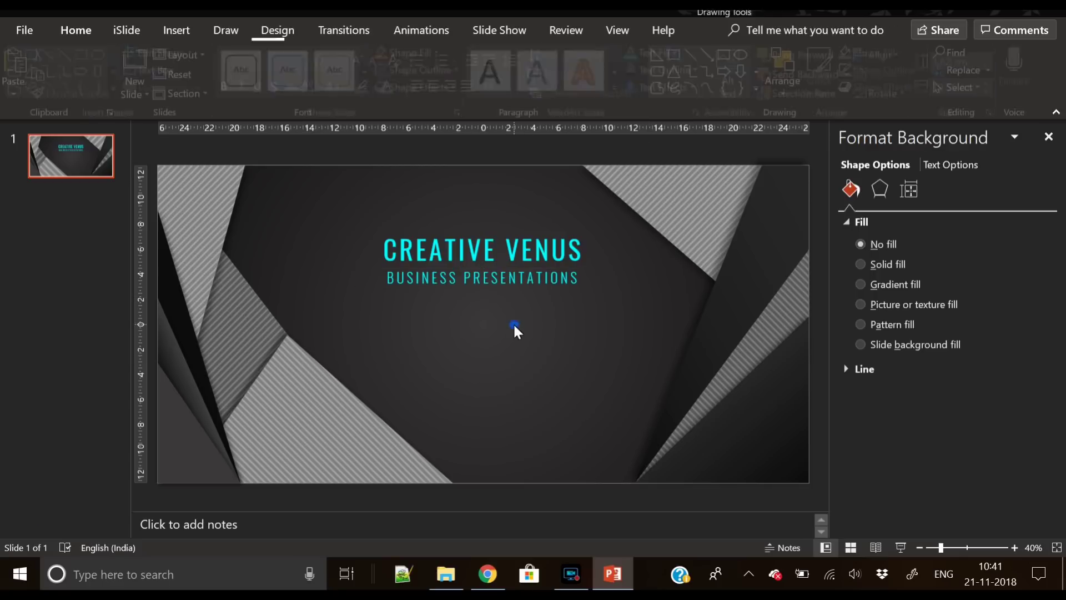
Switch the CREATIVE VENUS title to bold Oswald SemiBold and raise the subtitle to 36 pt.
click(491, 255)
triple_click(491, 255)
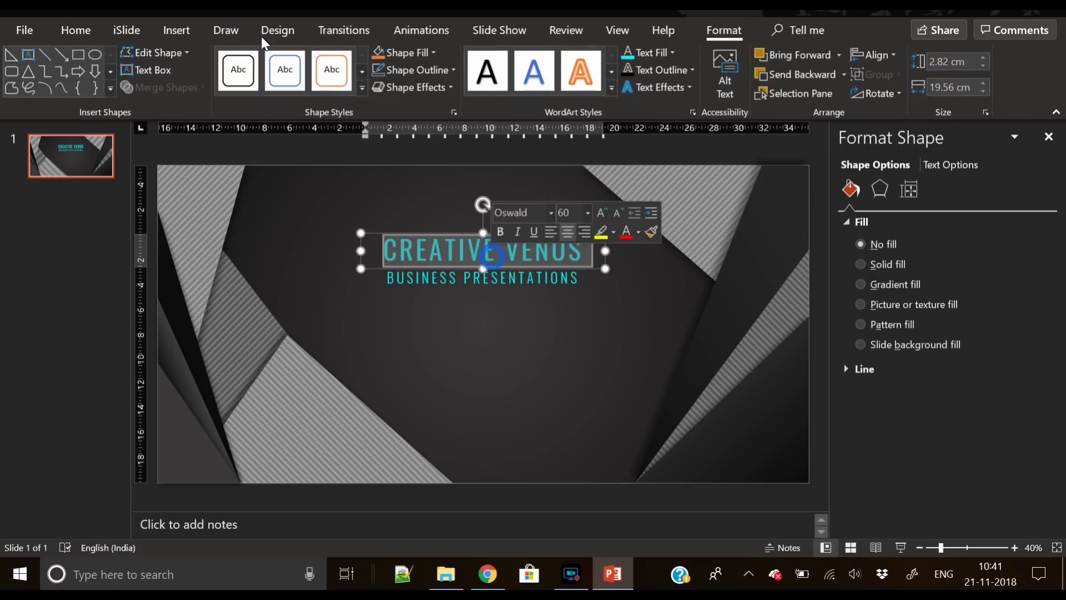
click(81, 32)
click(229, 83)
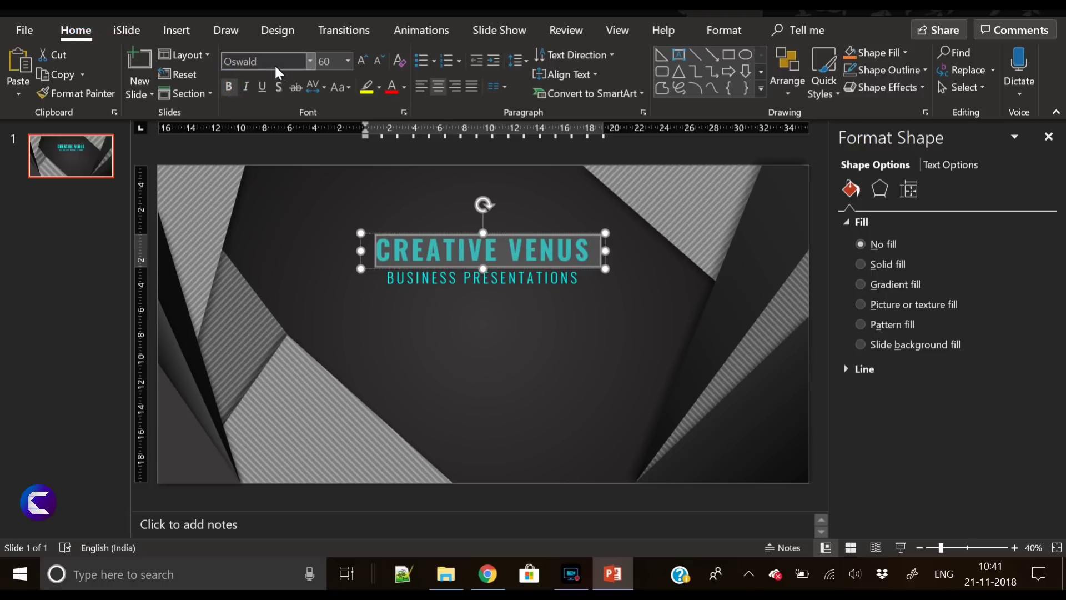
click(288, 65)
click(290, 66)
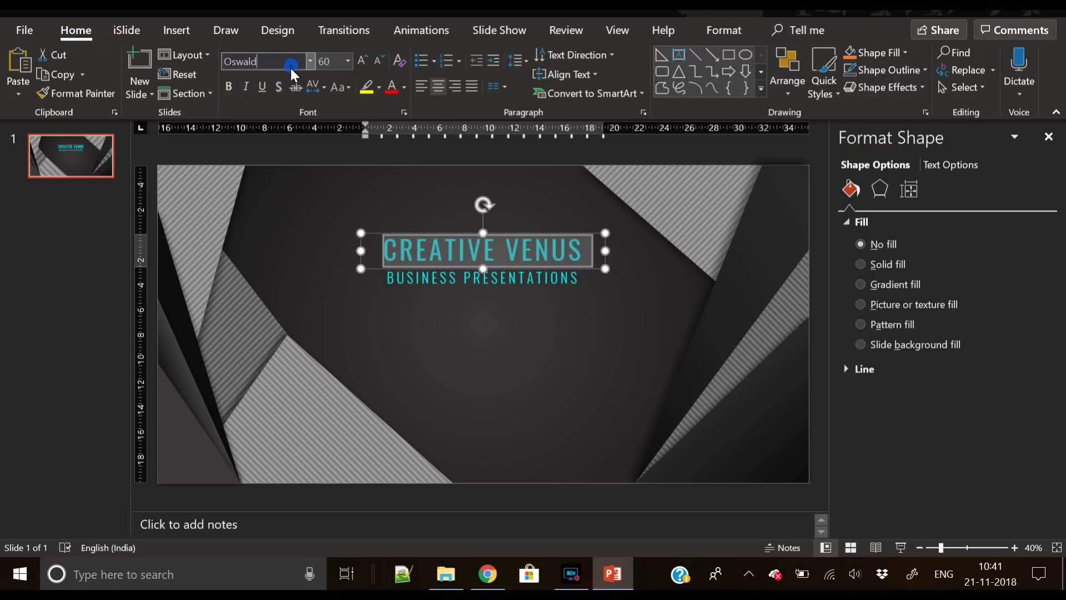
text(SemiBold)
key(Return)
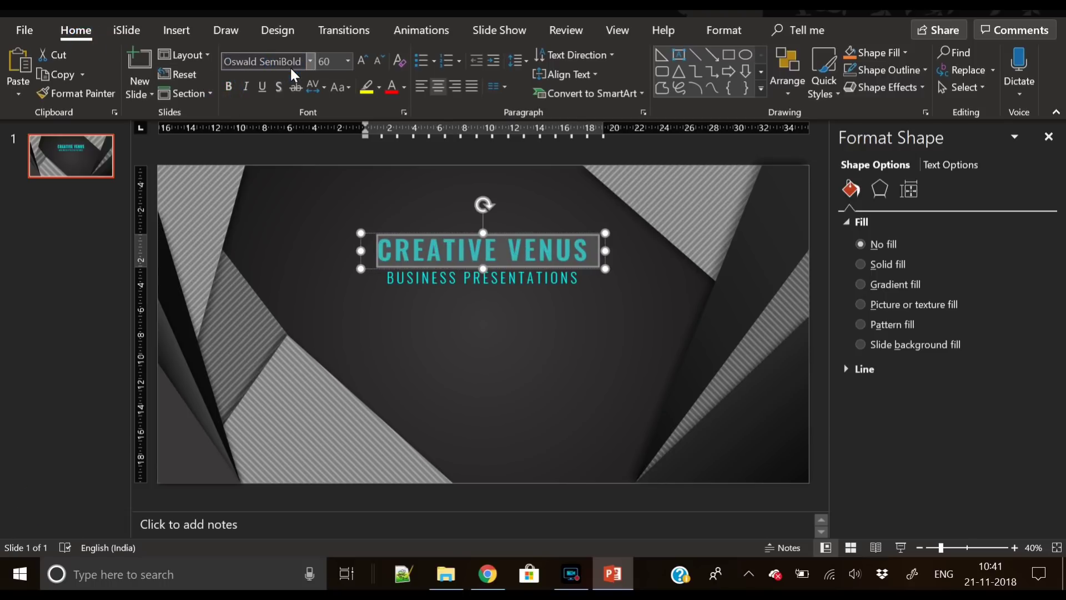
click(472, 286)
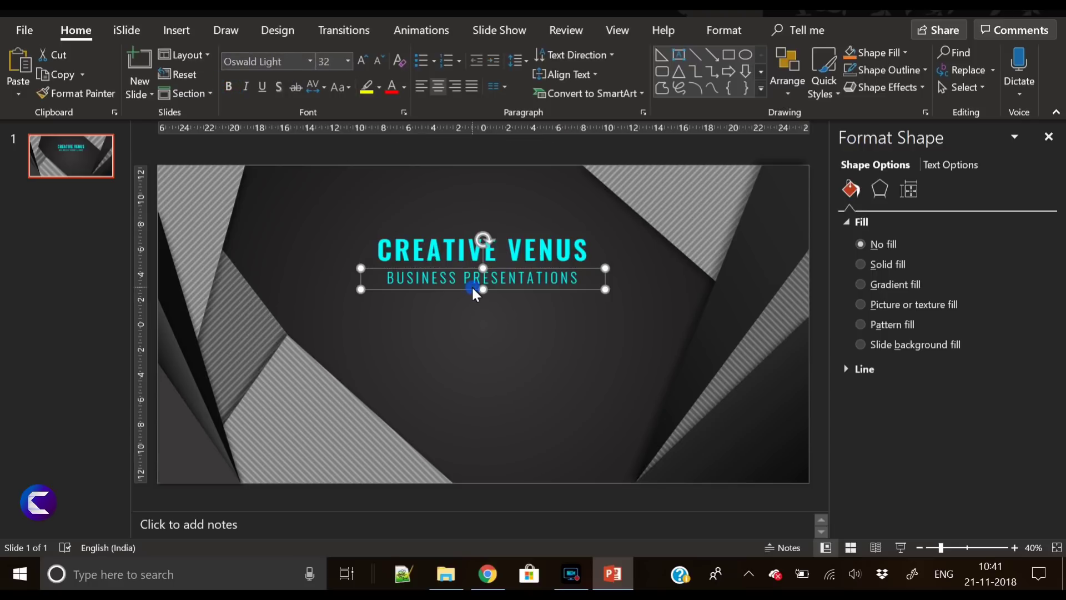
click(361, 60)
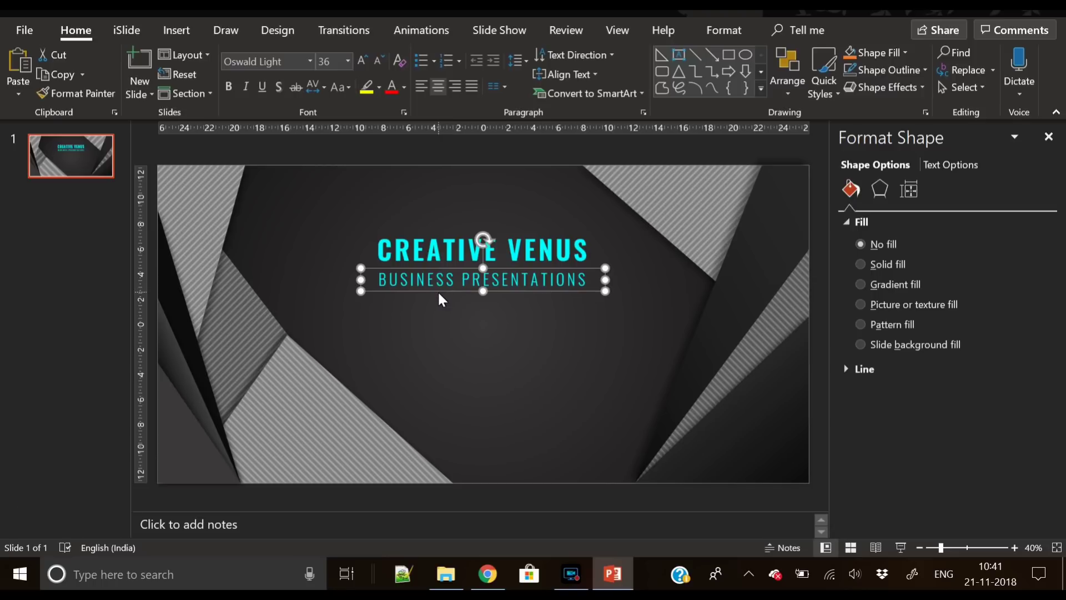
Draw a straight horizontal line under the subtitle.
click(450, 326)
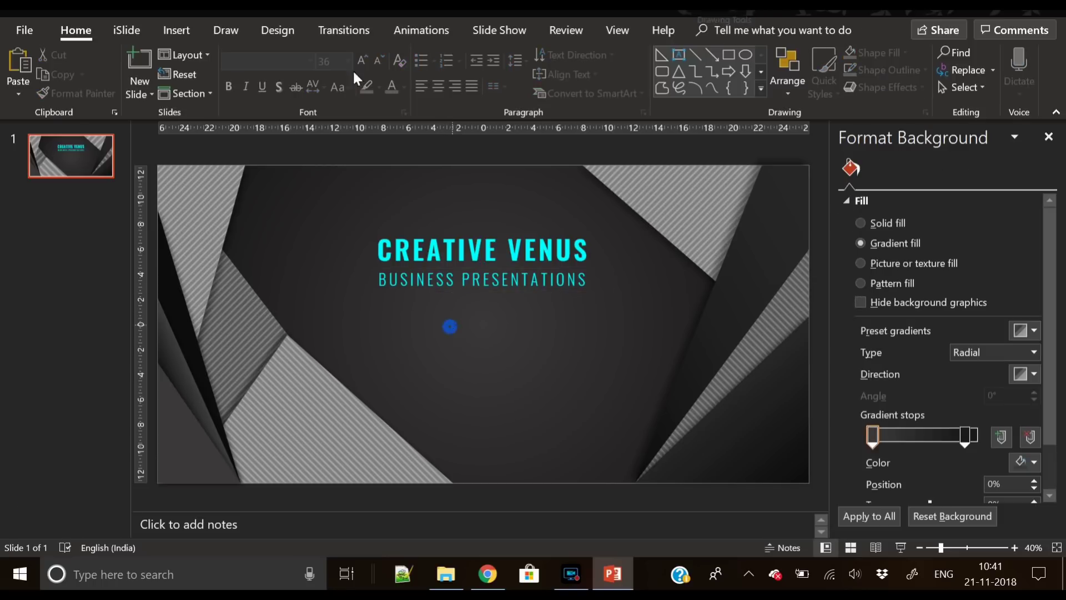
click(172, 31)
click(263, 87)
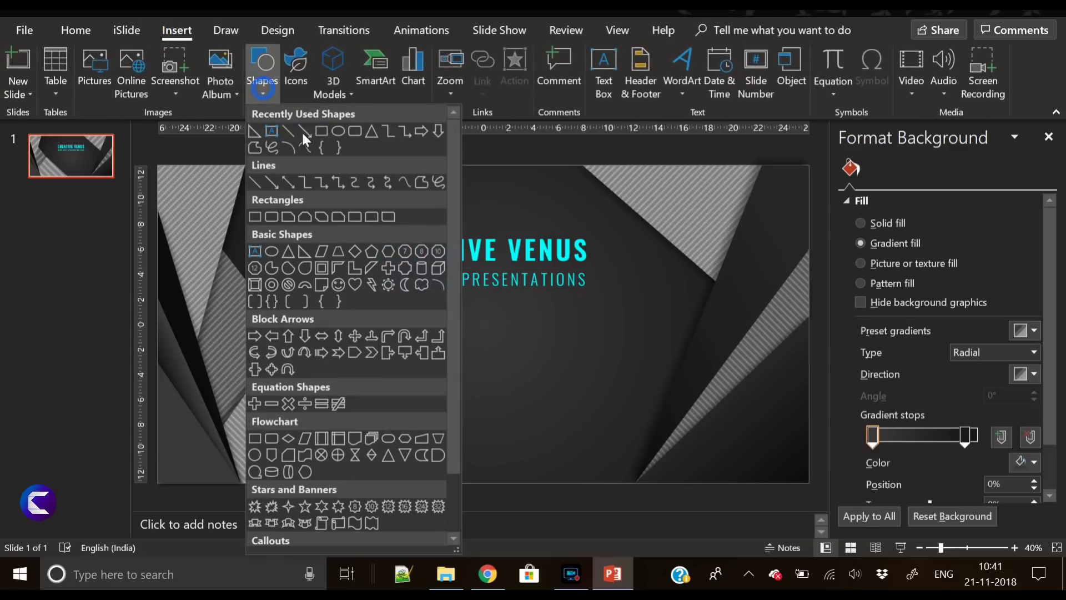
click(302, 133)
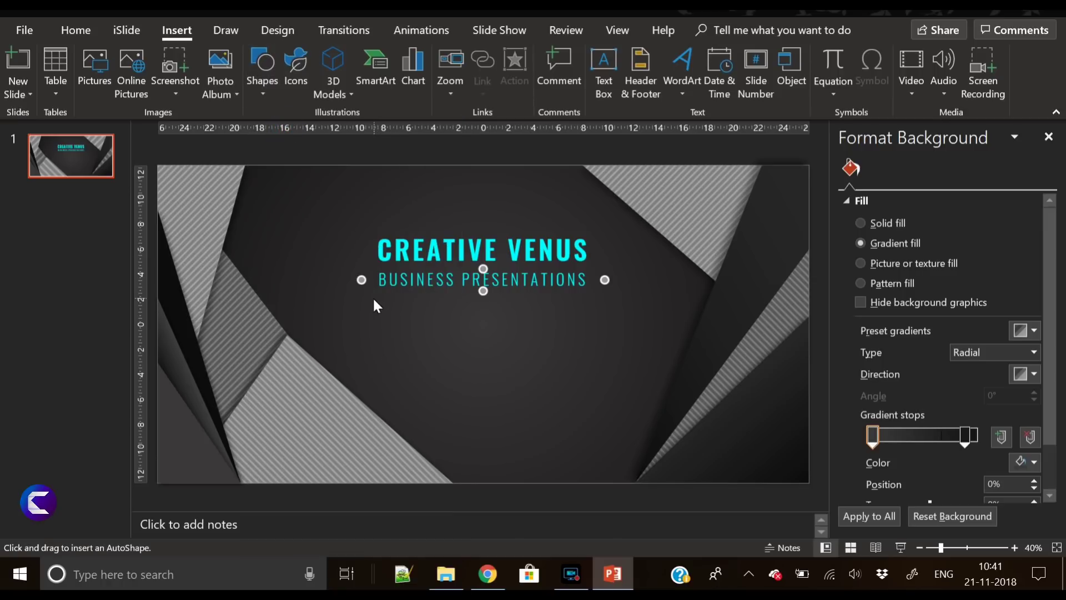
drag(371, 298, 605, 299)
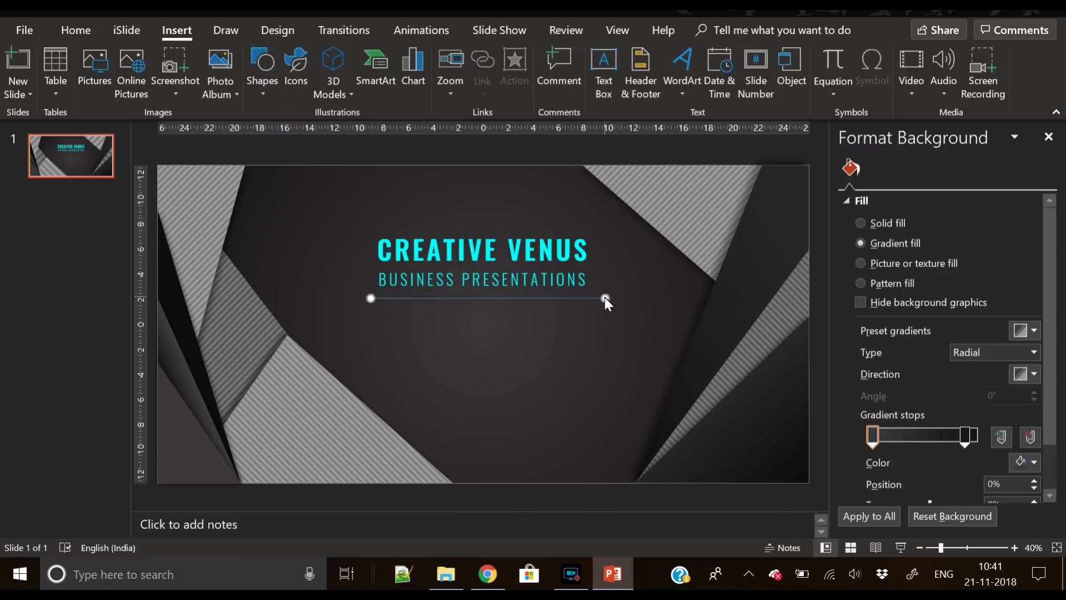
Colour the line light grey, centre it horizontally on the slide, and nudge it up.
click(1034, 297)
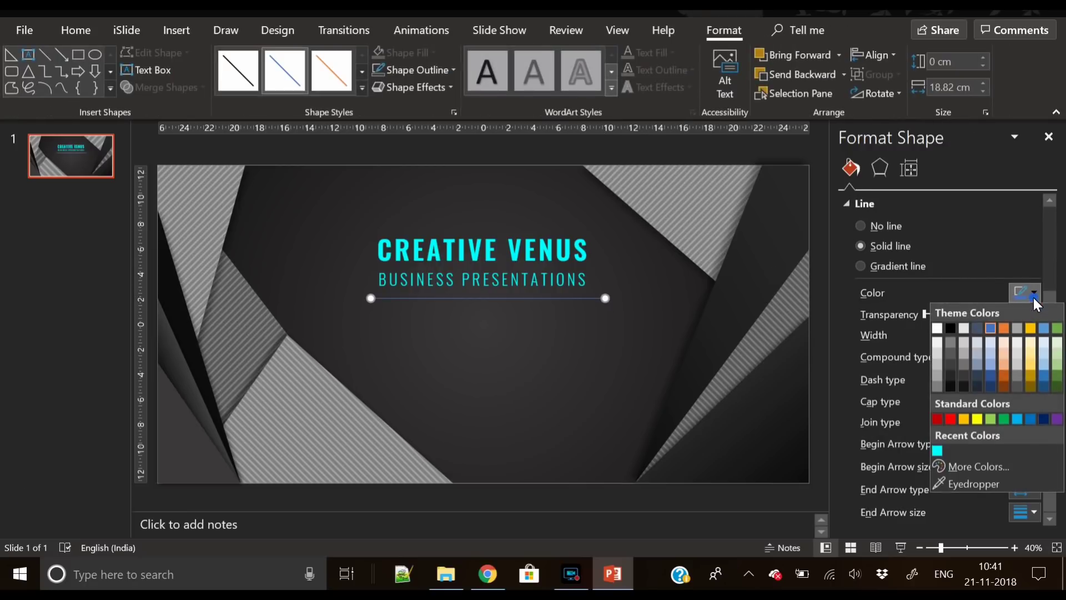
click(934, 387)
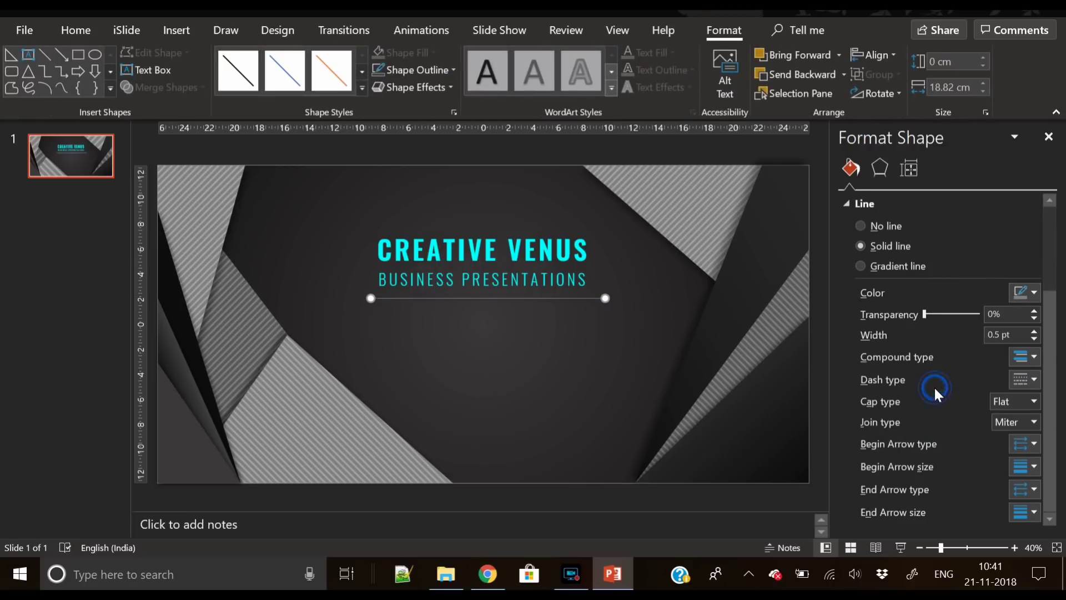
click(1021, 295)
click(951, 350)
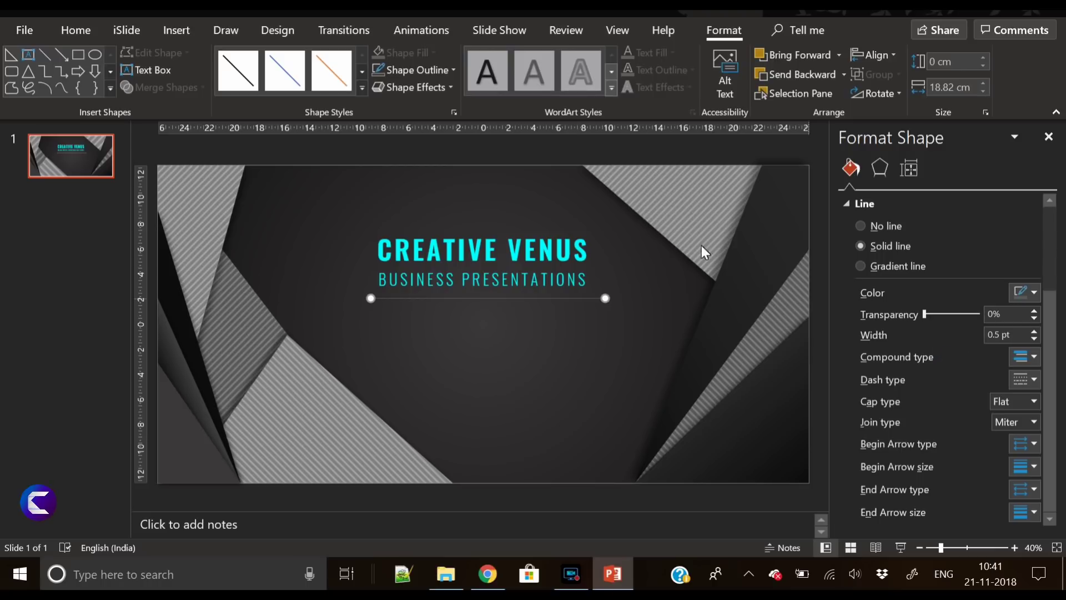
click(867, 58)
click(883, 93)
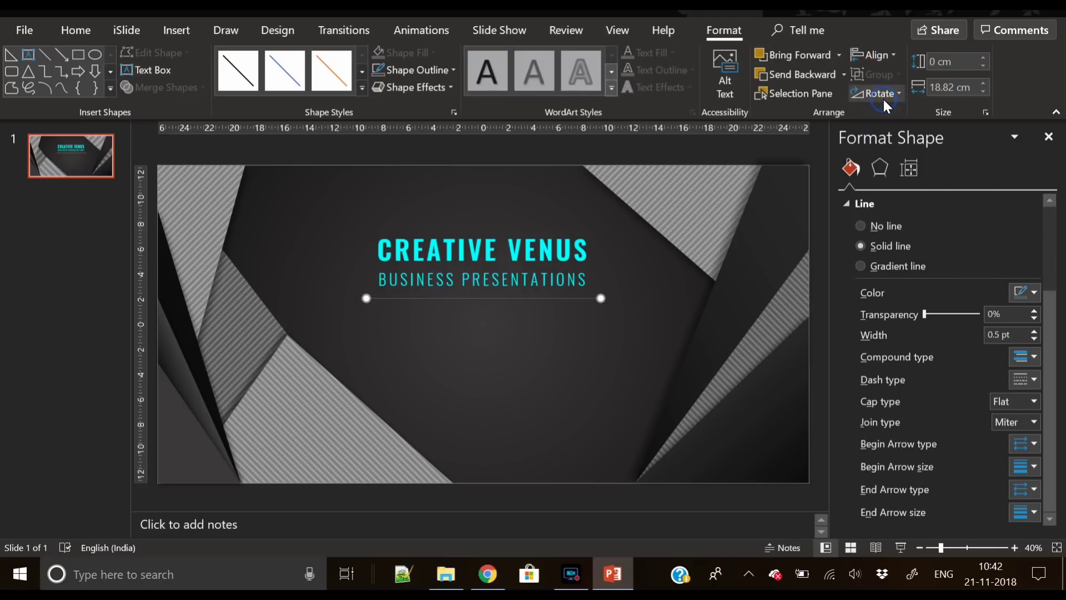
key(Up)
key(Up)
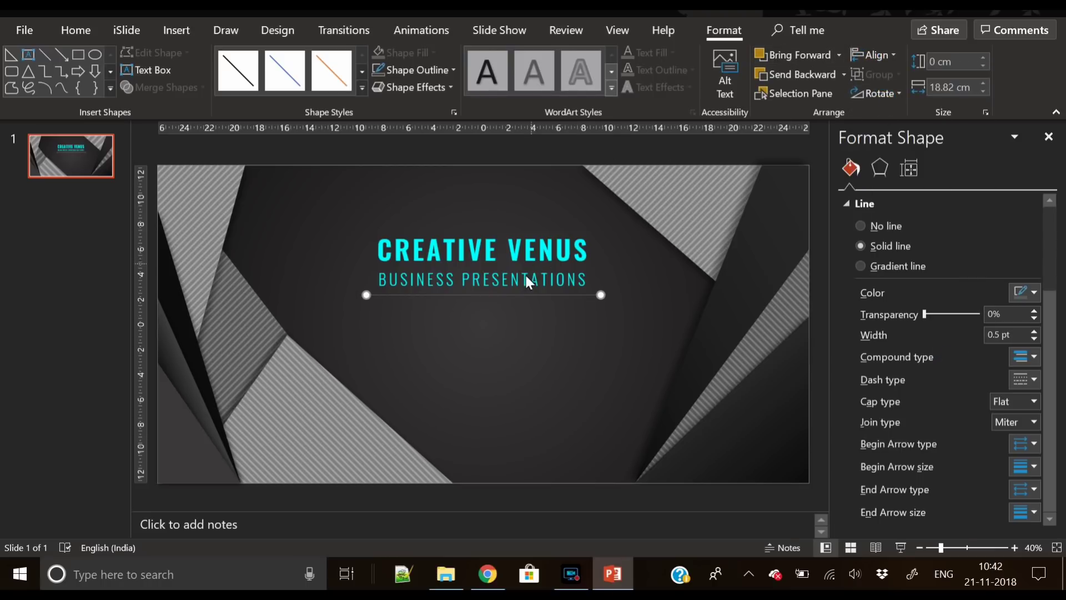
Nudge the CREATIVE VENUS title box down slightly.
click(524, 262)
click(519, 242)
click(514, 230)
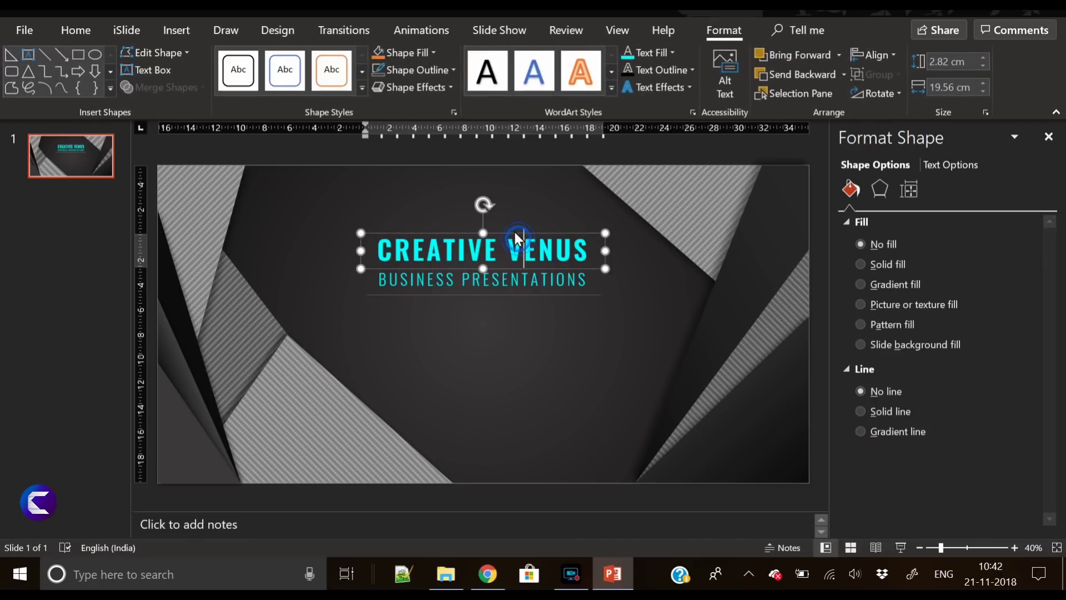
key(Down)
key(Down)
key(Down)
key(Down)
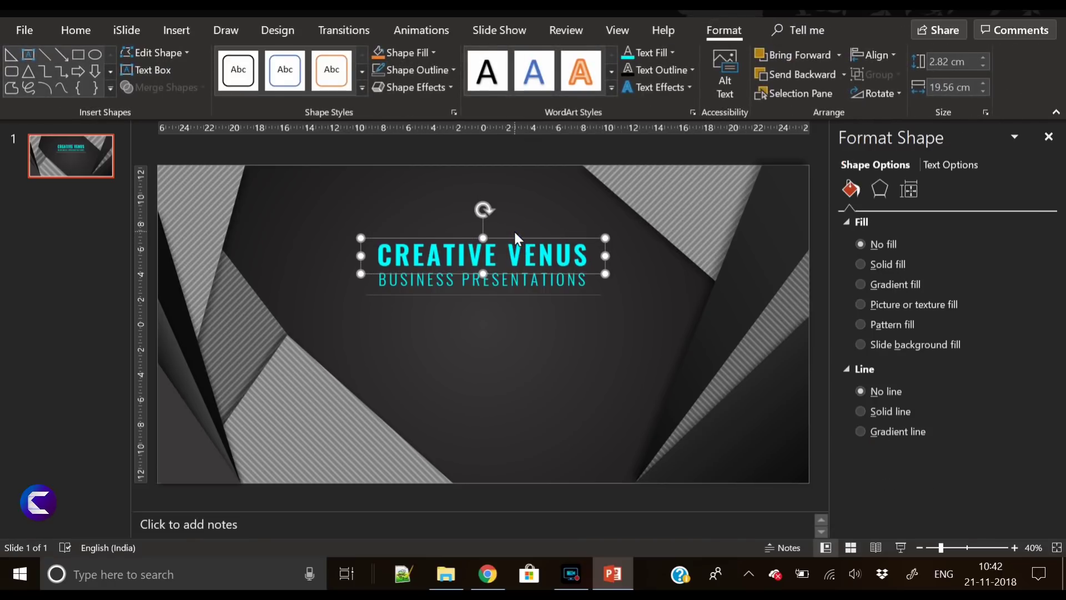
Add a text box below the line filled with two paragraphs of lorem ipsum text.
click(513, 323)
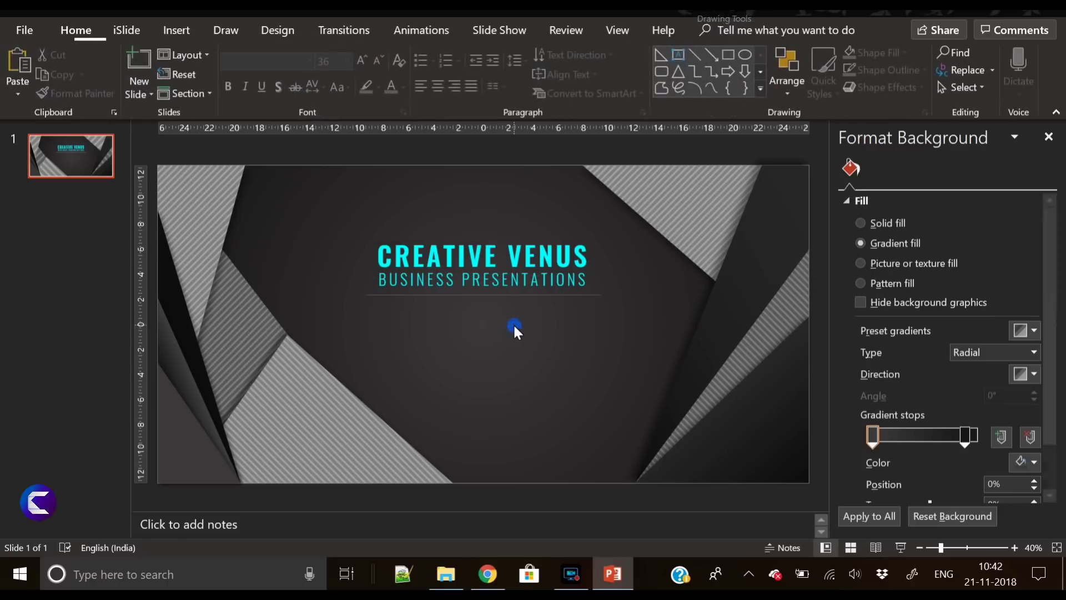
click(172, 31)
click(604, 92)
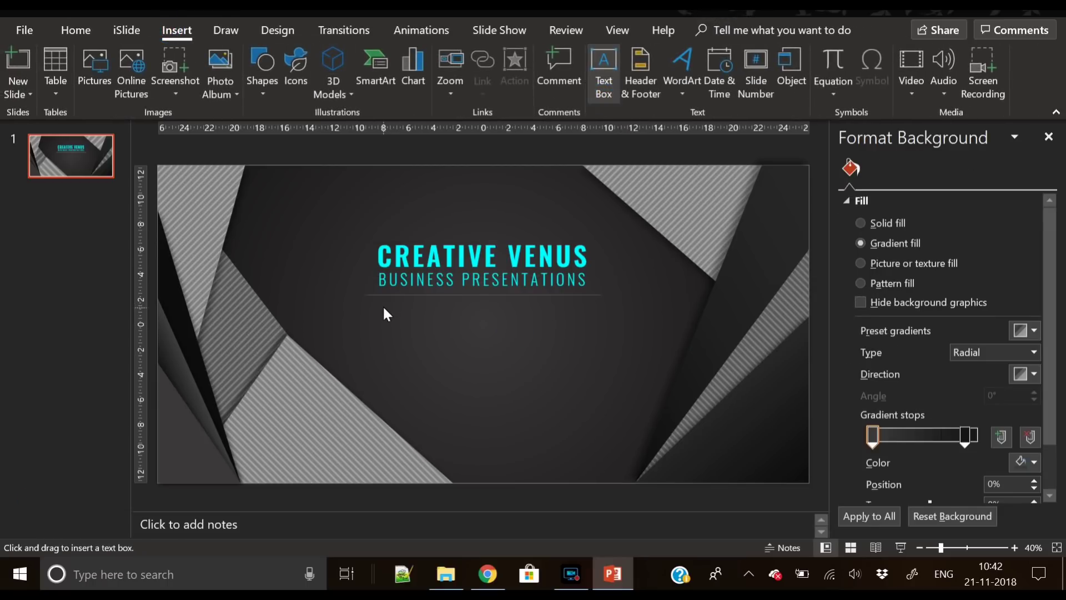
drag(380, 304, 595, 344)
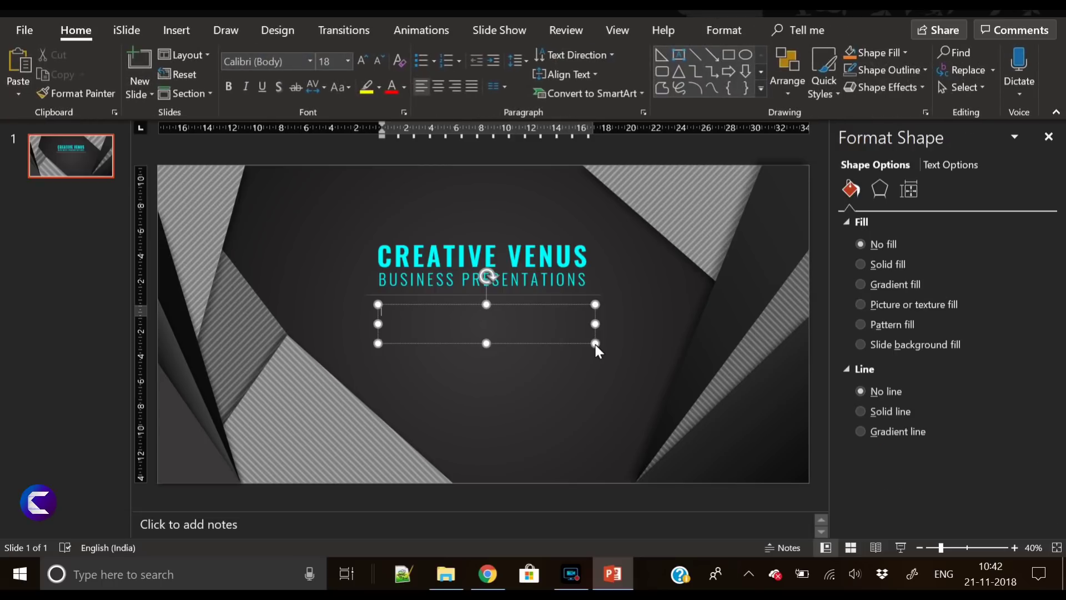
text(COLOREM)
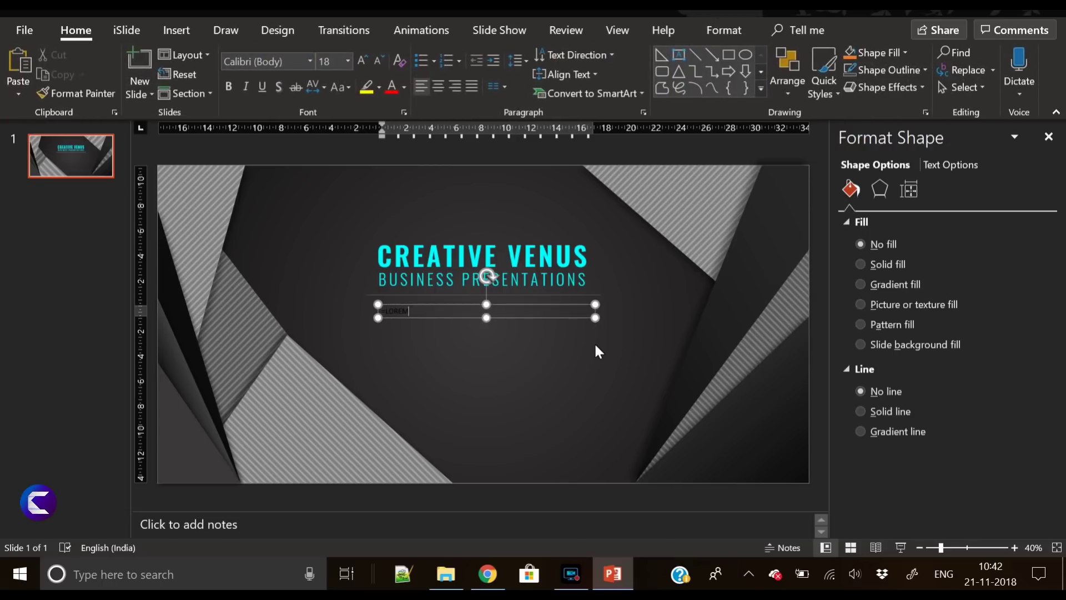
text((2))
key(Return)
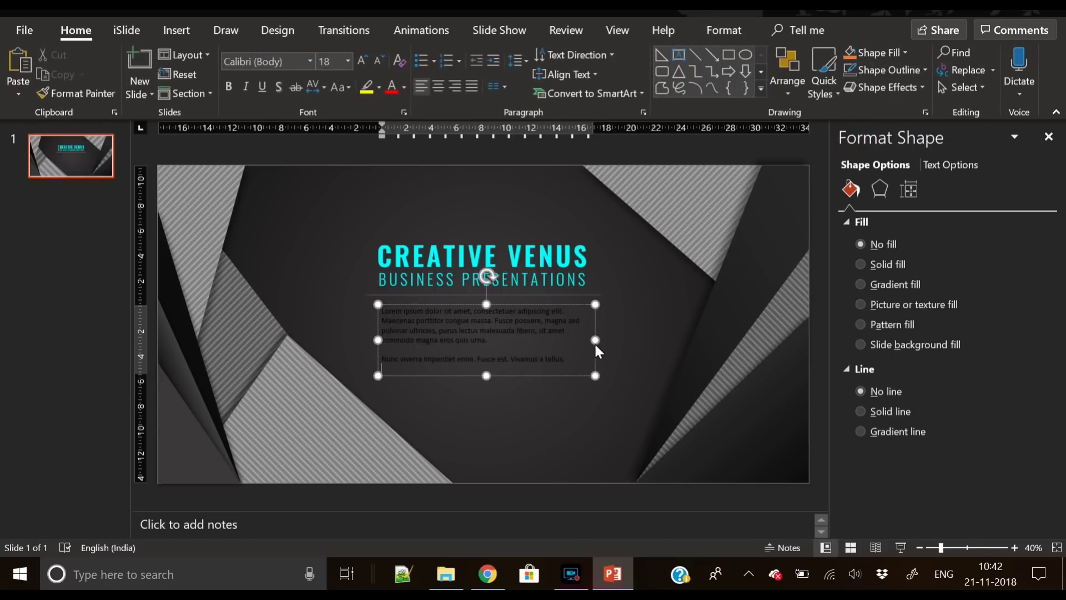
key(BackSpace)
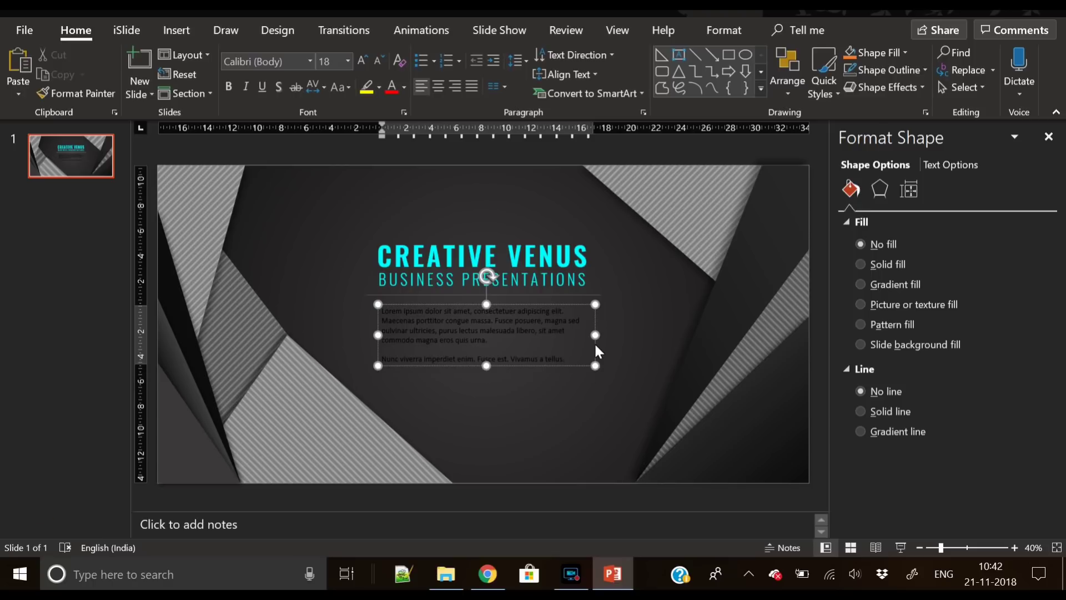
Format the body text as grey Open Sans Light, 14 pt, centre-aligned.
key(ctrl+a)
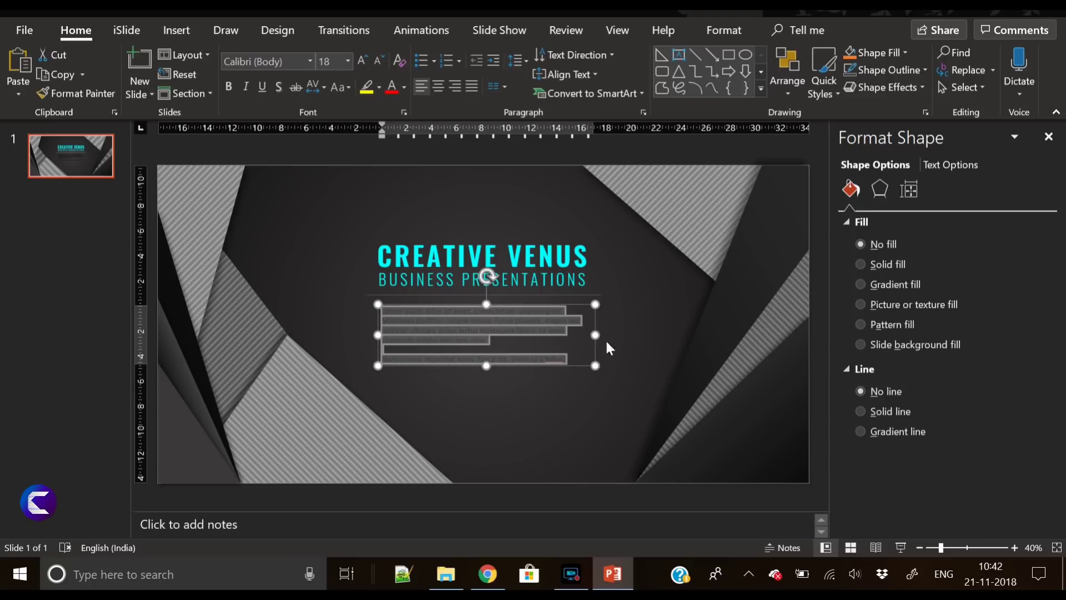
click(267, 61)
text(Open Sans Light)
key(Return)
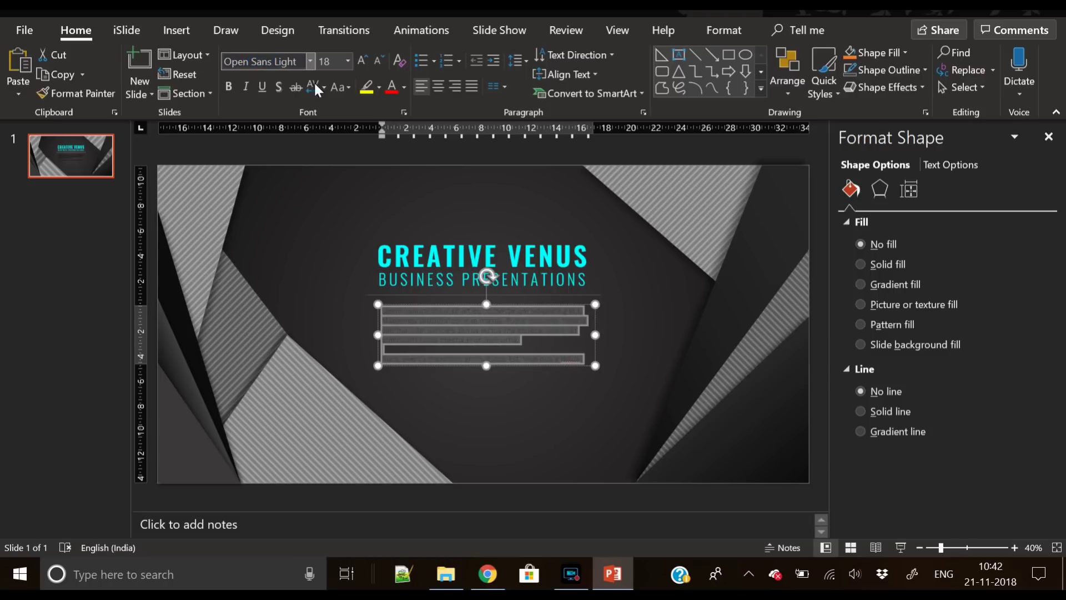
click(404, 86)
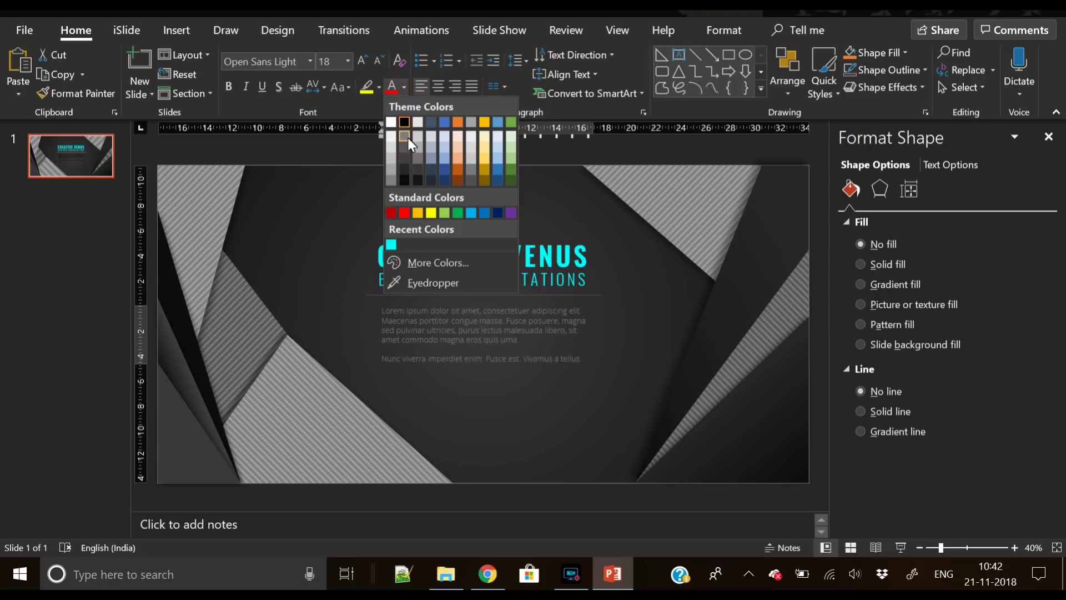
click(391, 181)
click(378, 59)
click(378, 59)
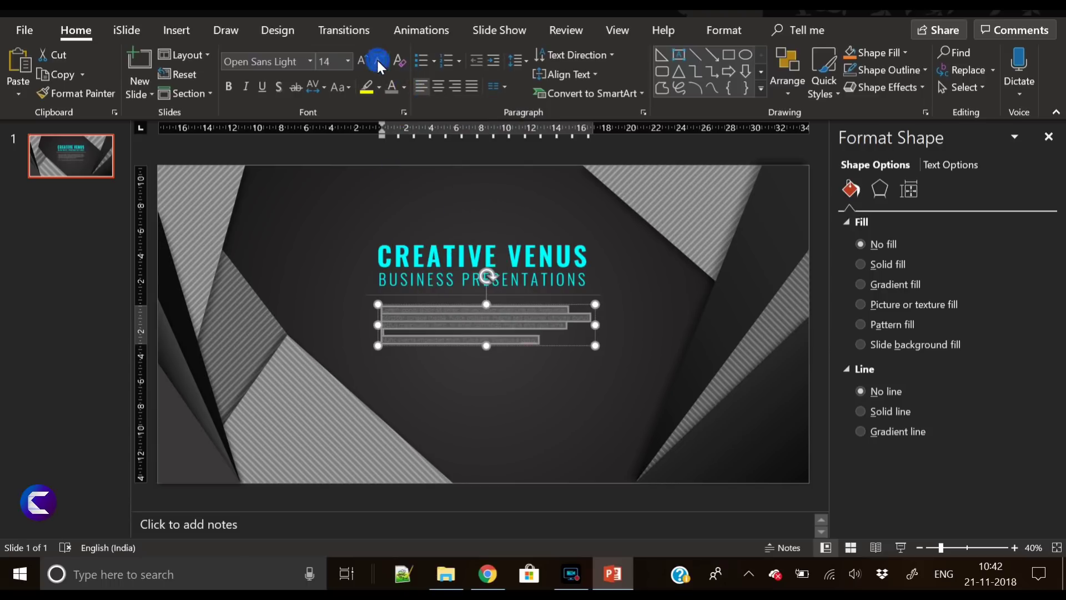
click(438, 87)
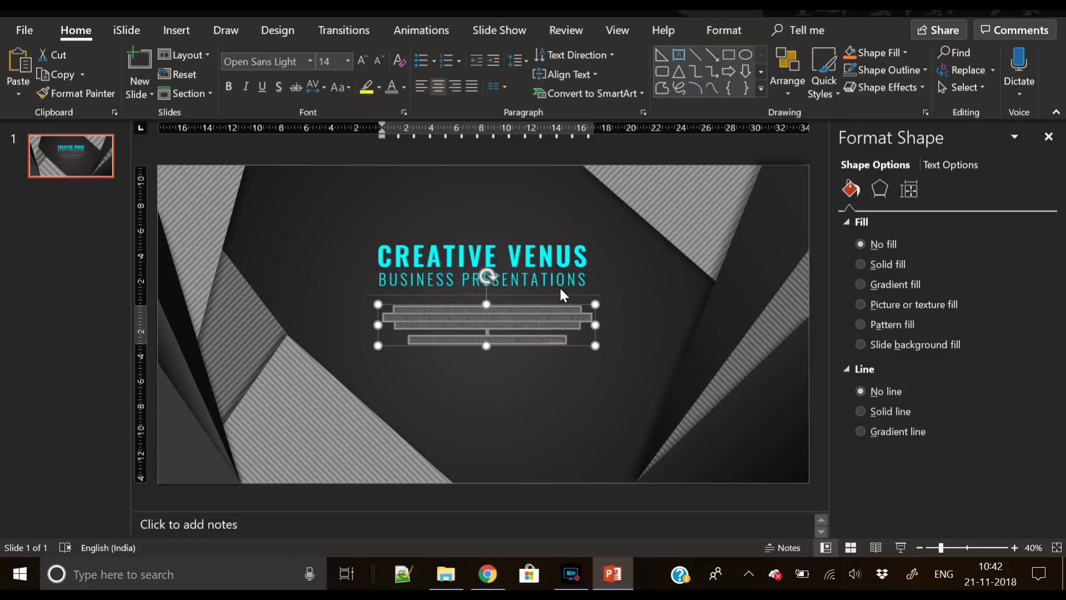
Centre the body text box horizontally on the slide.
click(553, 307)
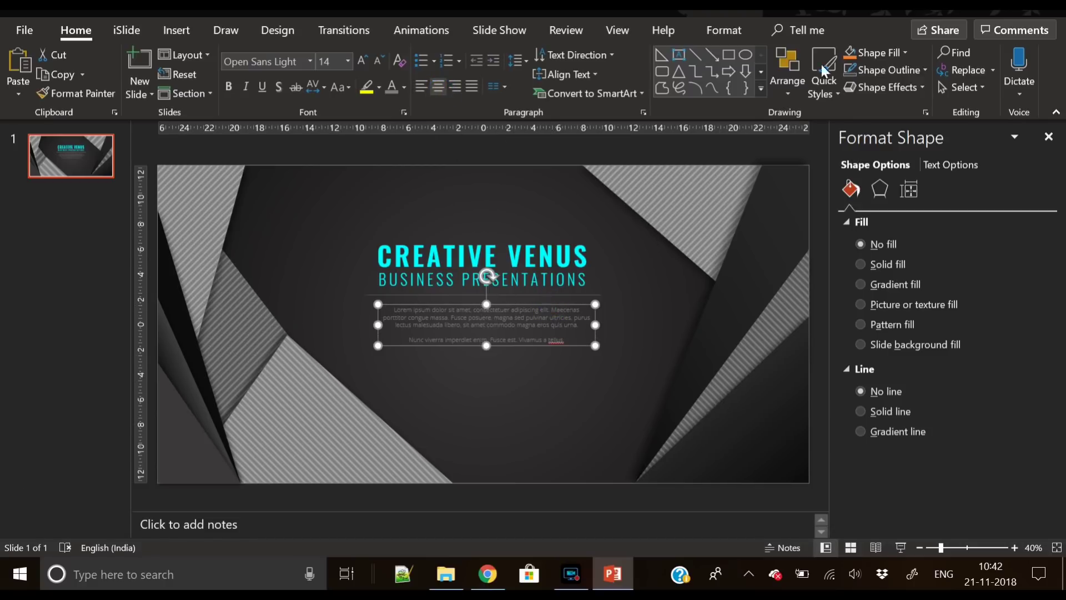
click(712, 23)
click(864, 55)
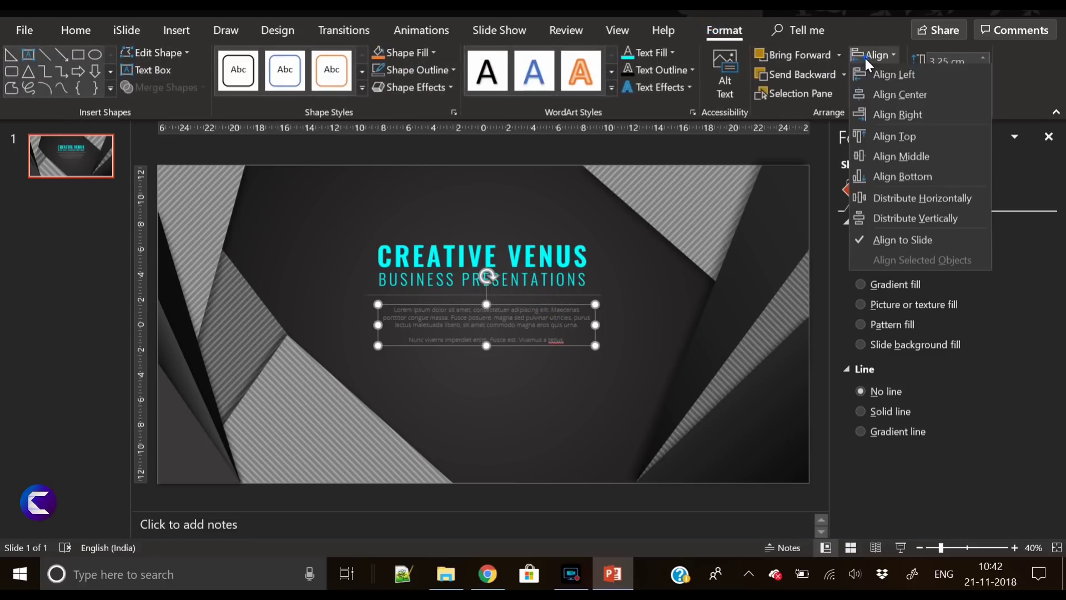
click(881, 88)
click(538, 400)
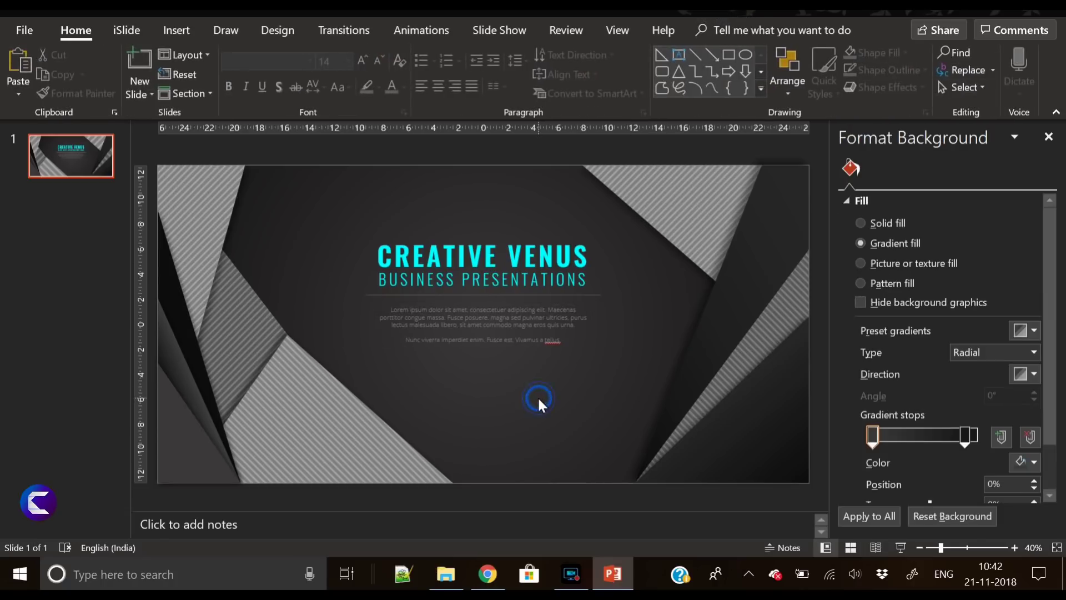
Move the title, subtitle and body text together further down the slide.
drag(355, 366, 664, 220)
key(Down)
key(Down)
key(Down)
key(Down)
key(Down)
key(Down)
key(Down)
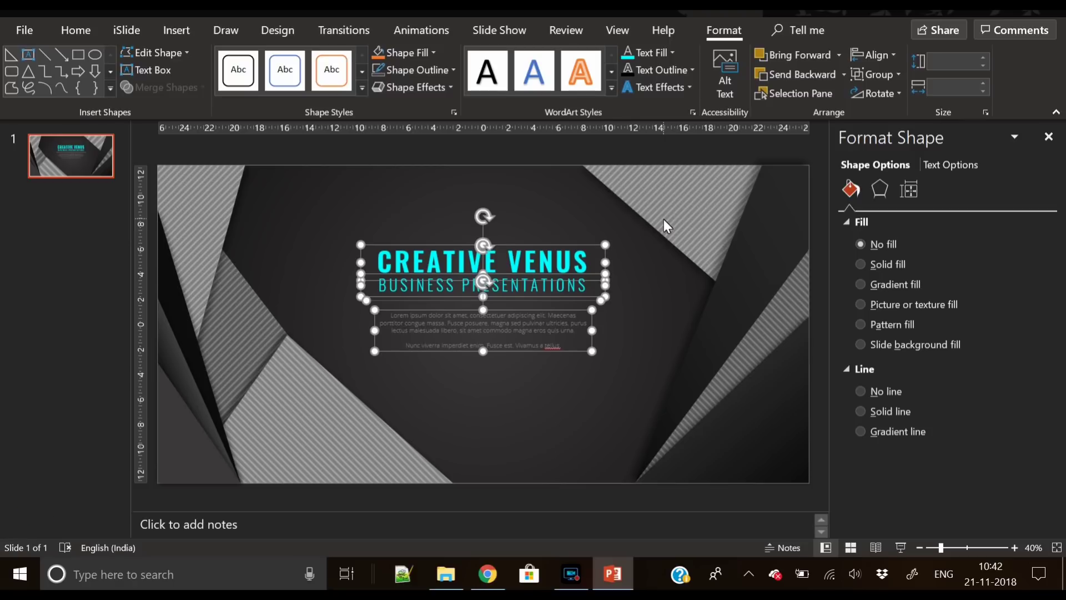
click(488, 186)
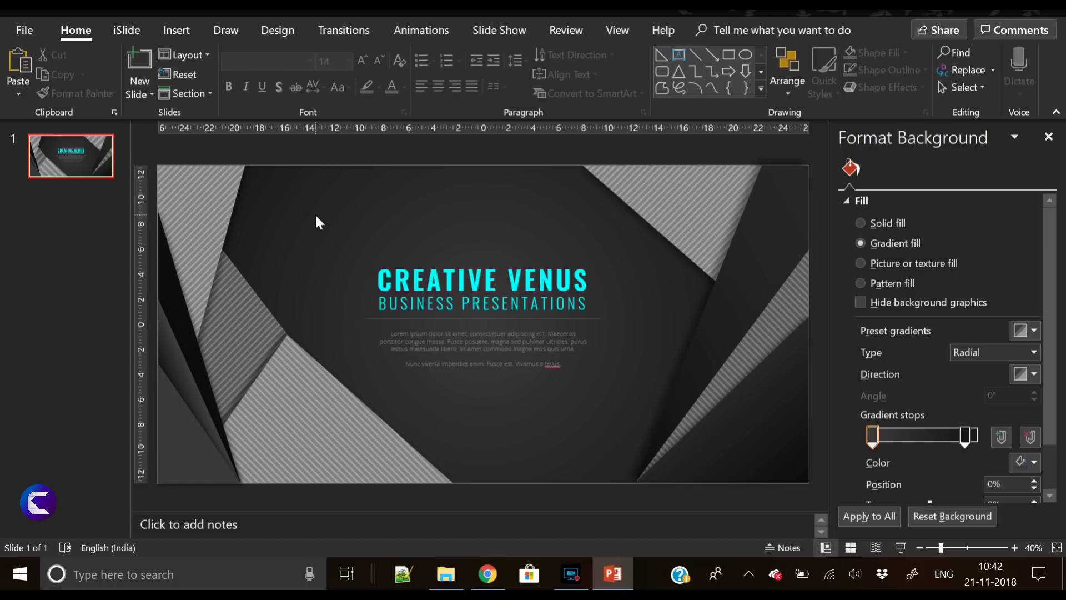
click(179, 30)
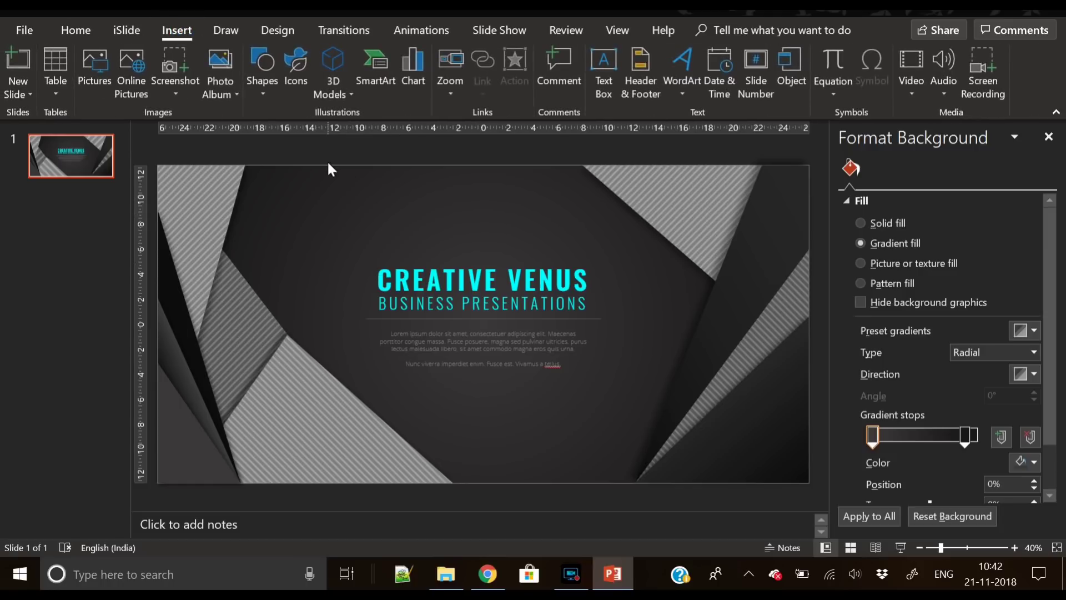
Add a text box reading 'BUSINESS' in Oswald SemiBold.
click(600, 58)
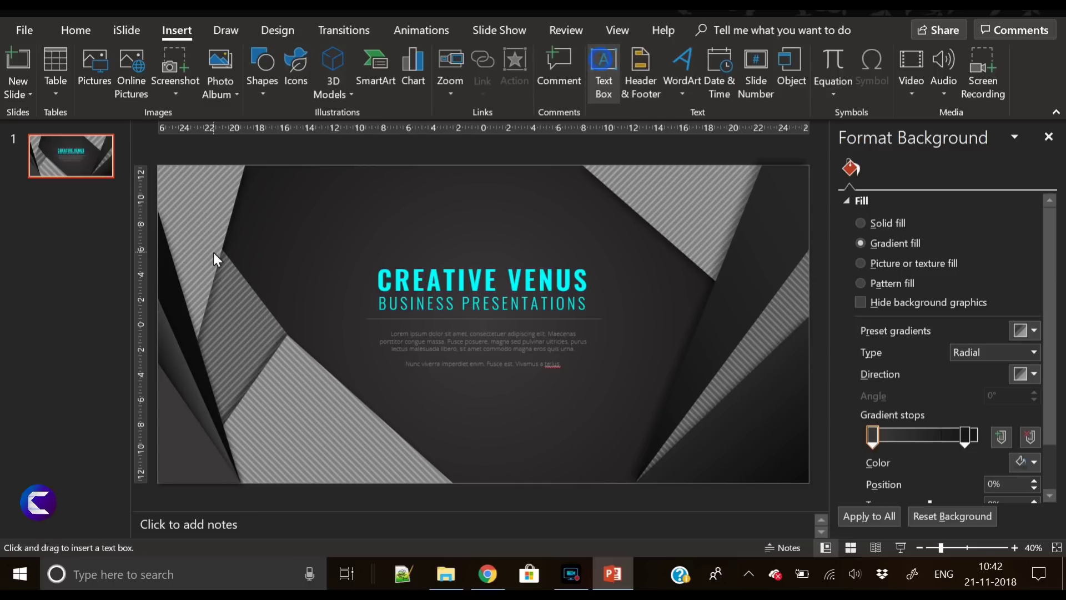
drag(255, 184, 498, 237)
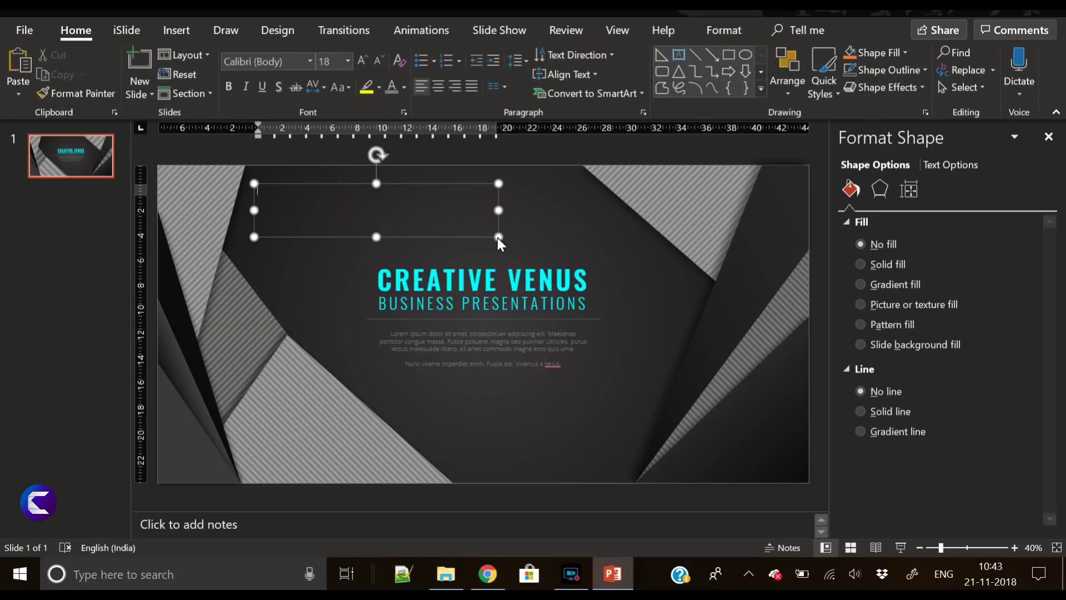
text(BUSINESS)
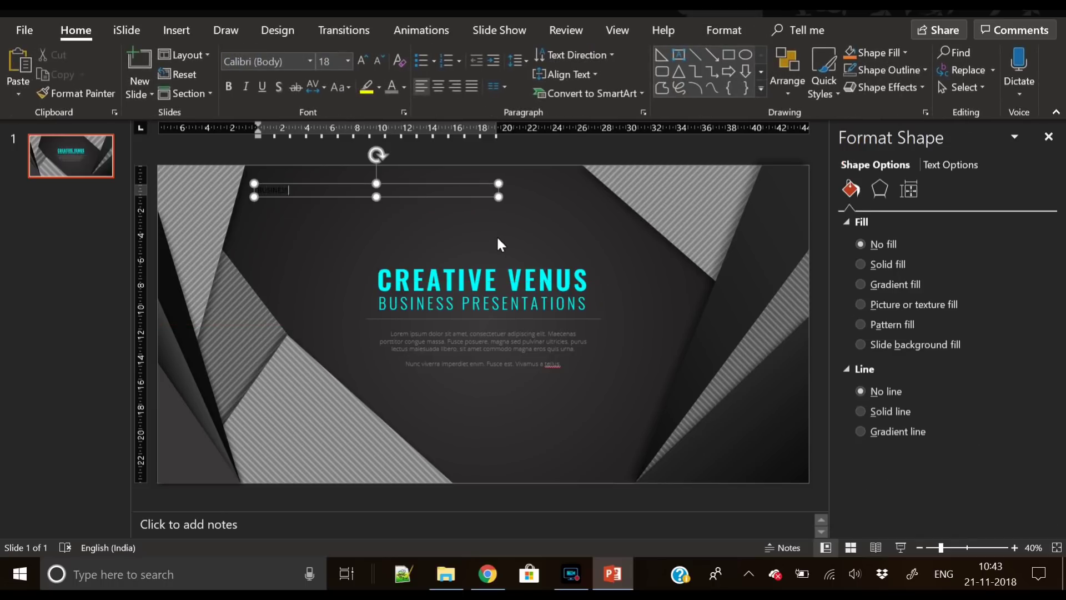
key(ctrl+a)
click(273, 65)
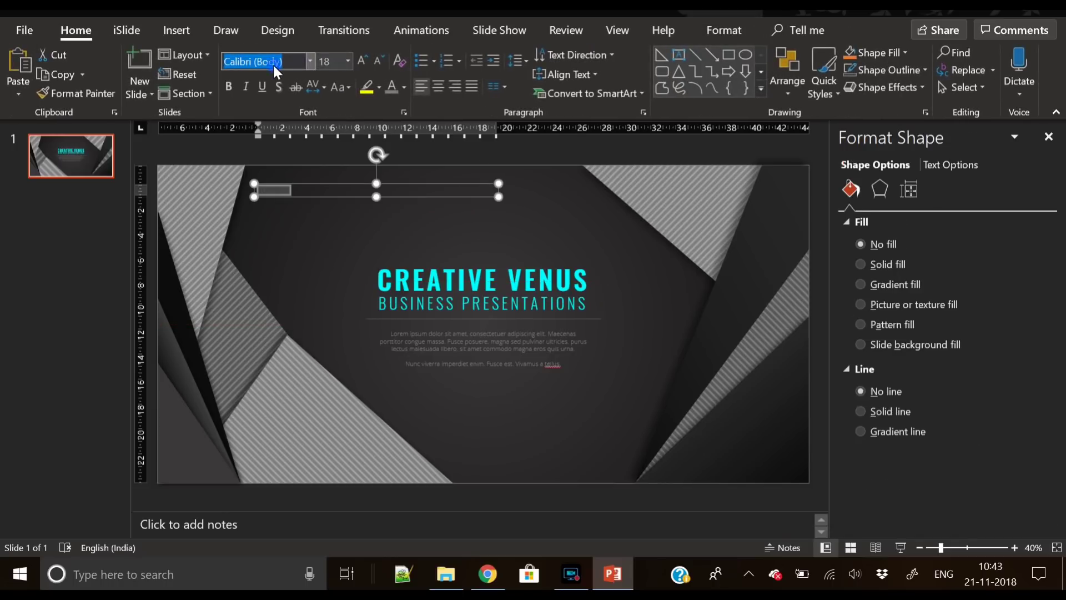
text(Oswald SemiBold)
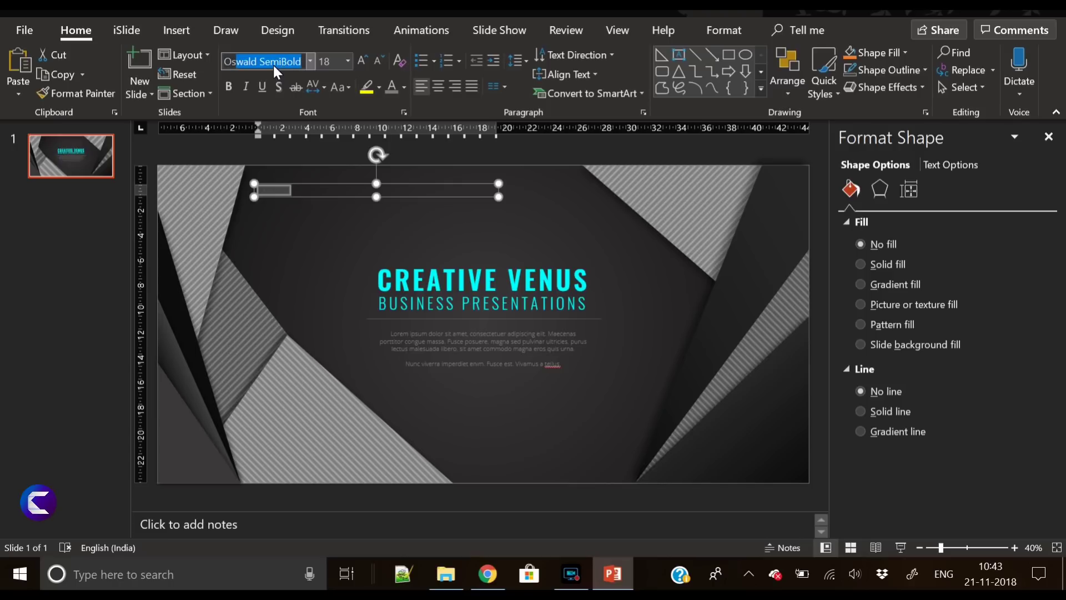
key(Return)
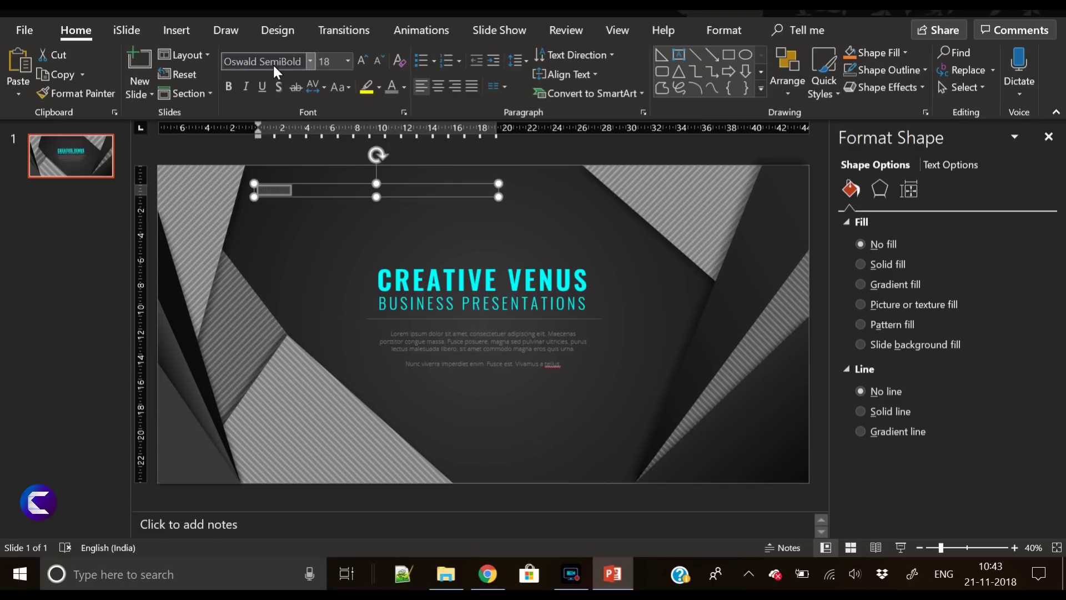
Enlarge BUSINESS to 199 pt, widen its box, and move it to the top-left.
click(360, 59)
click(360, 59)
click(359, 58)
click(360, 59)
click(359, 59)
click(360, 58)
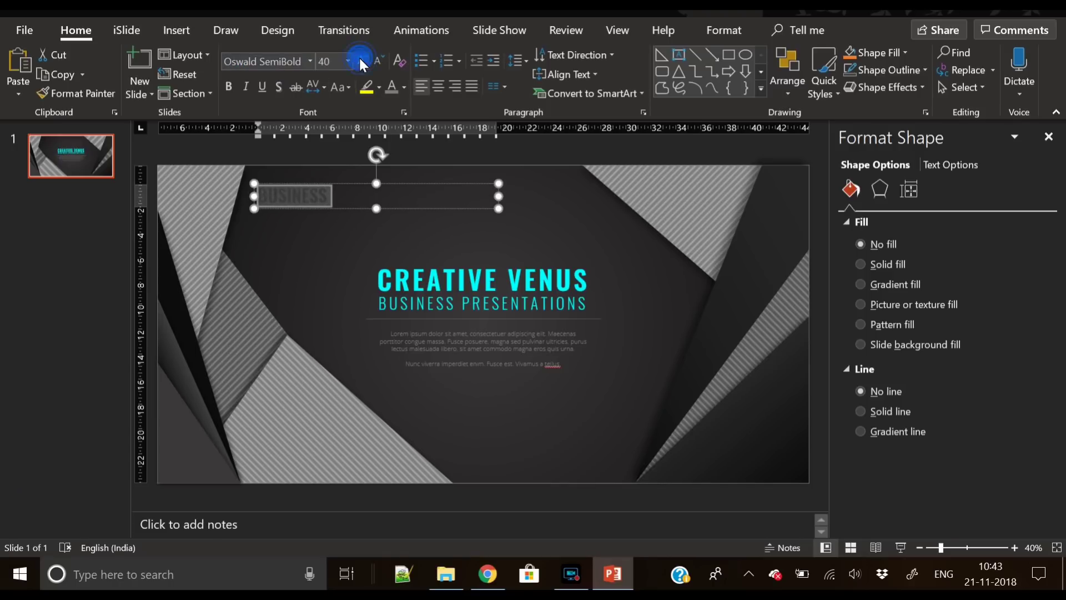
click(360, 58)
click(360, 58)
click(360, 58)
click(360, 59)
click(360, 59)
click(360, 58)
click(360, 59)
click(360, 59)
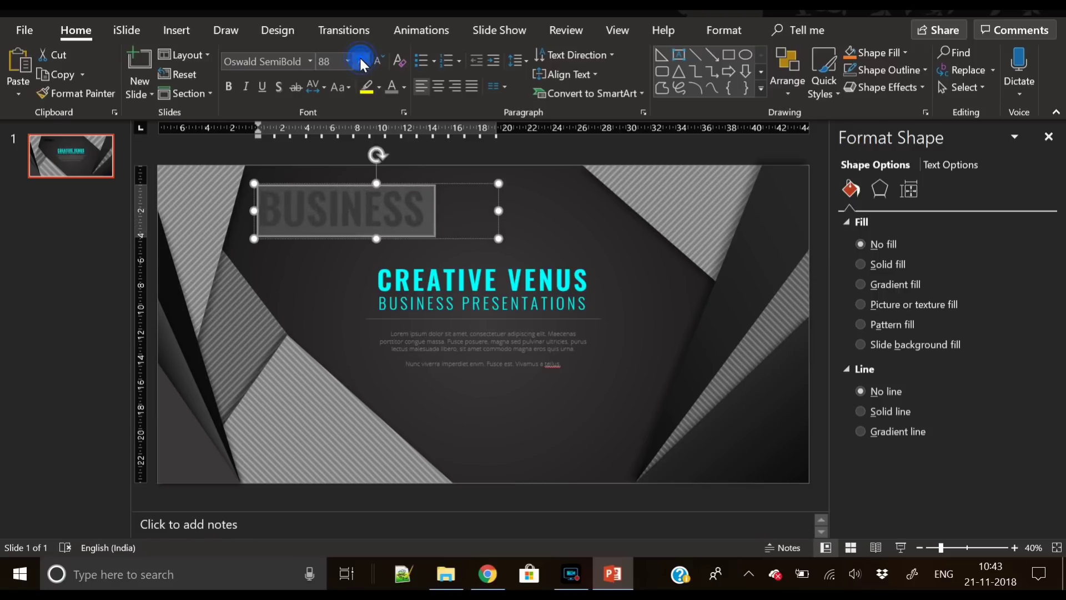
click(360, 58)
click(359, 58)
click(360, 58)
drag(498, 291, 683, 289)
drag(558, 179, 513, 162)
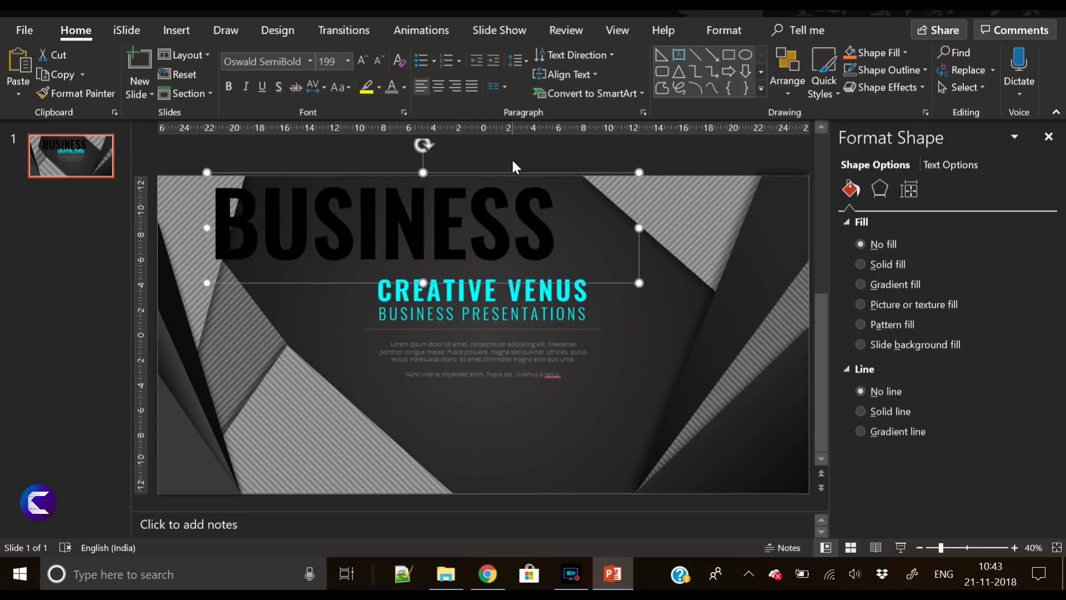
Make the BUSINESS text white with 90% transparency.
click(404, 89)
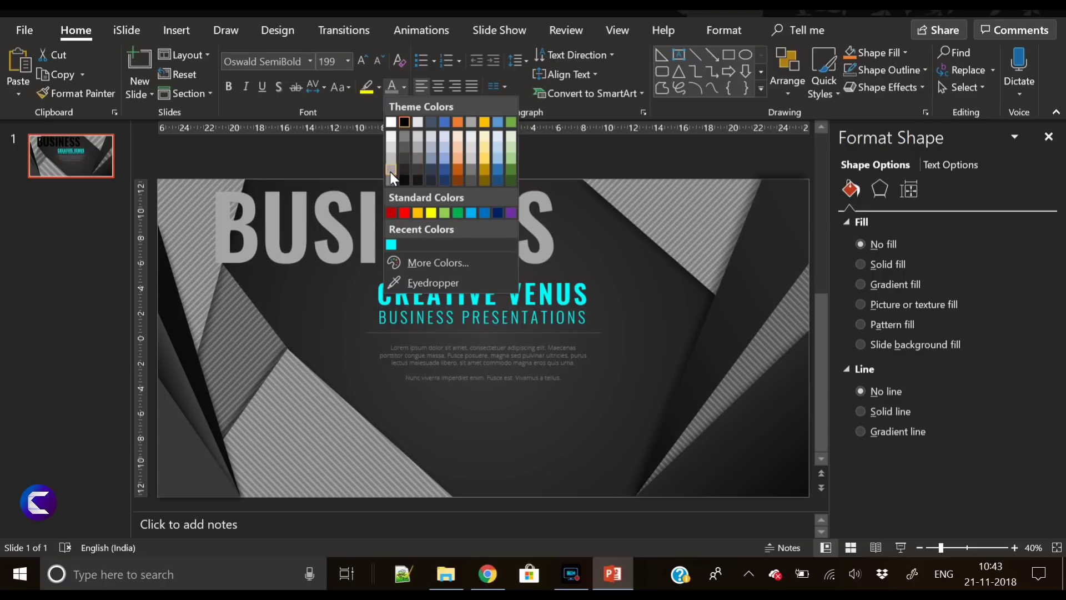
click(391, 122)
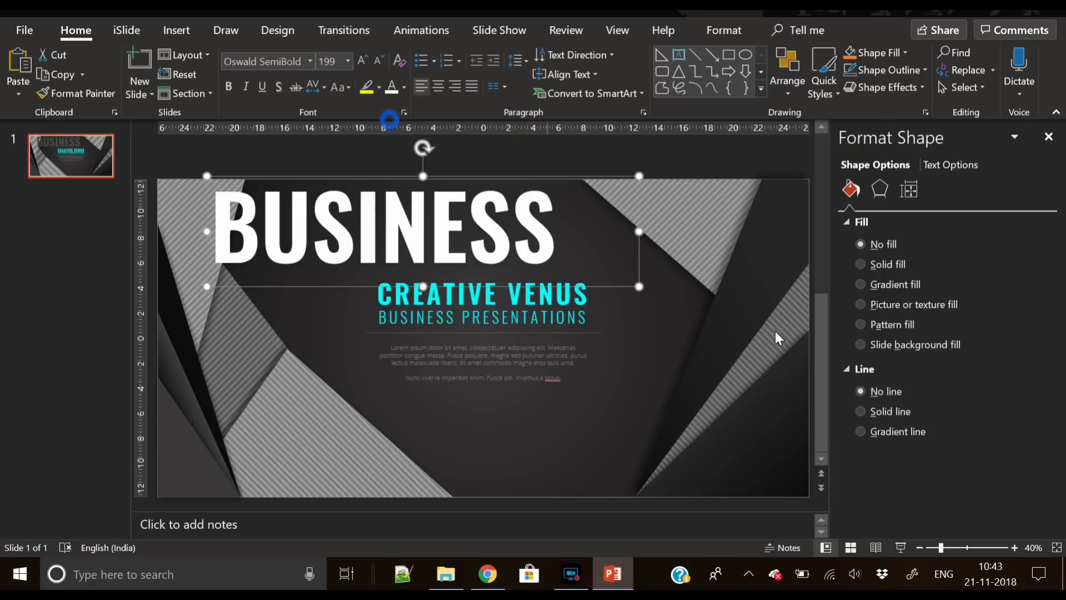
click(934, 165)
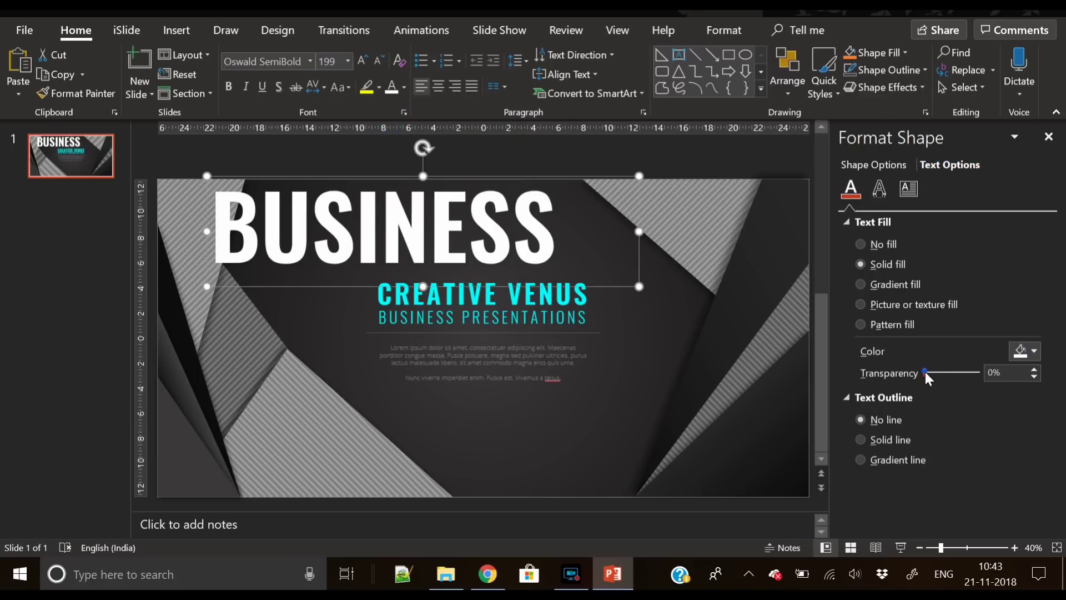
drag(926, 371, 973, 377)
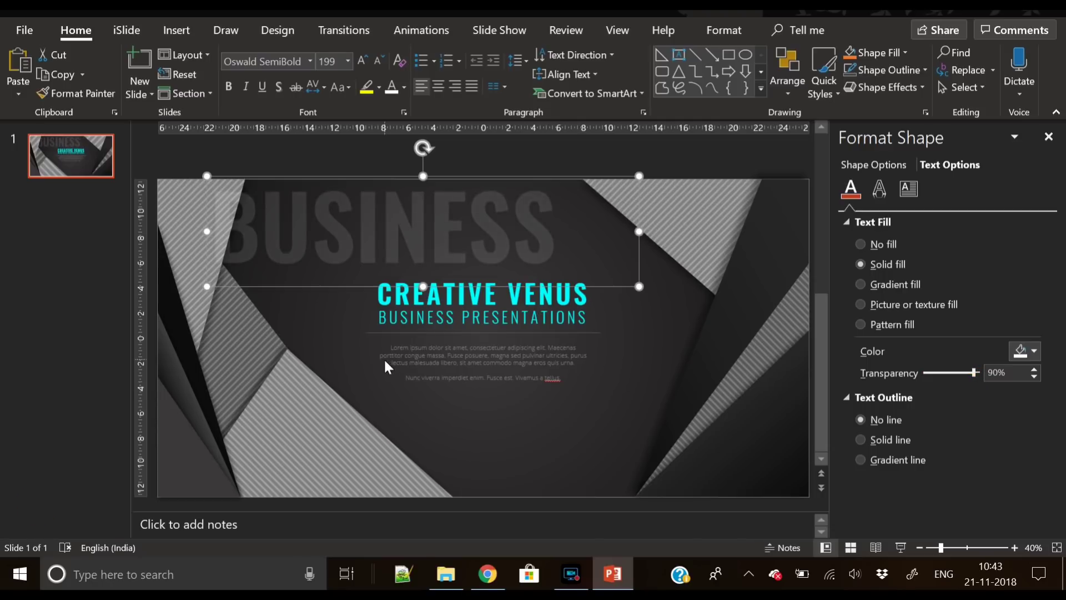
Send the BUSINESS text box behind the striped shapes and nudge it slightly upward.
right_click(303, 284)
click(352, 355)
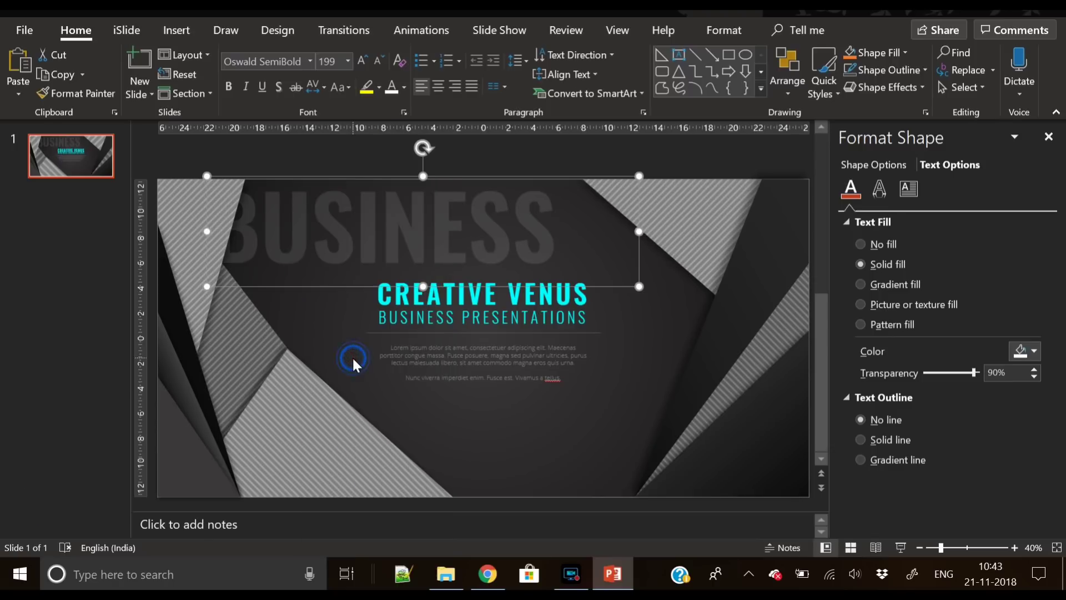
key(Up)
key(Up)
key(Up)
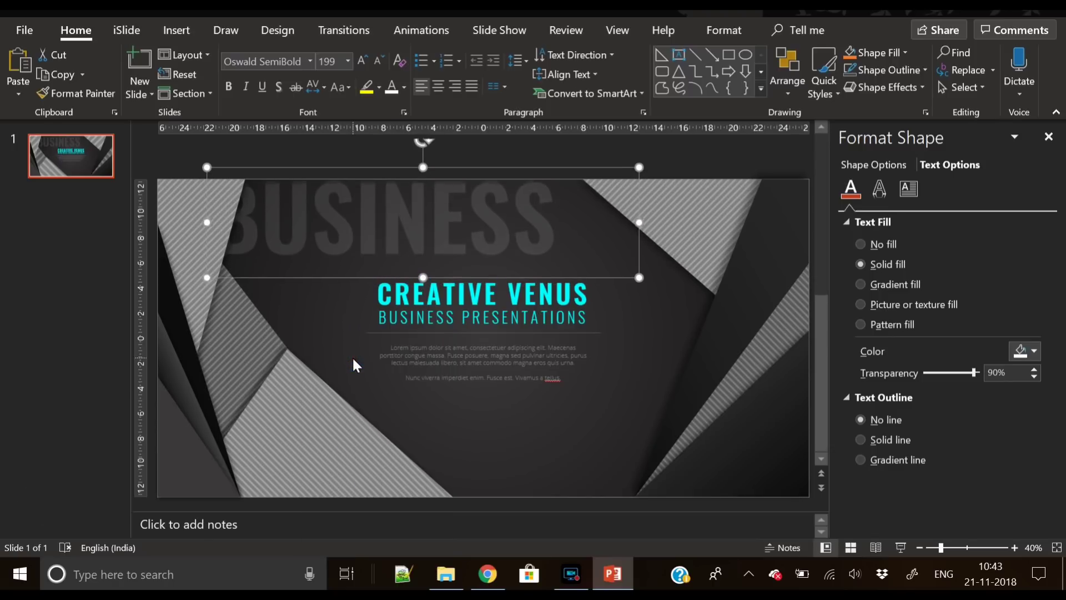
key(Up)
key(Up)
key(Up)
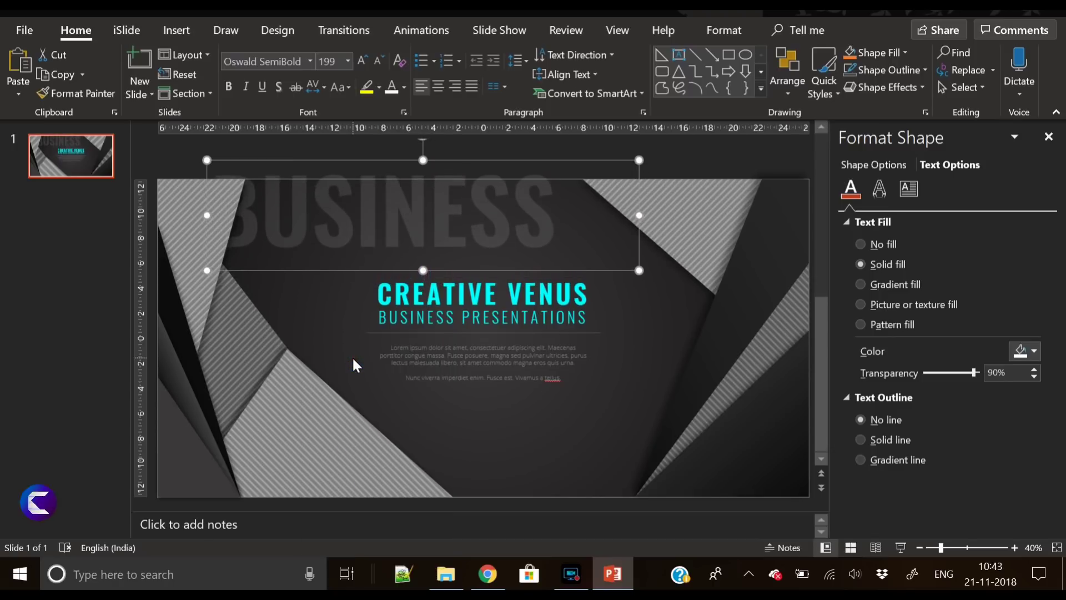
click(531, 440)
Paste a copy of the BUSINESS box and place it in the lower half of the slide.
click(476, 252)
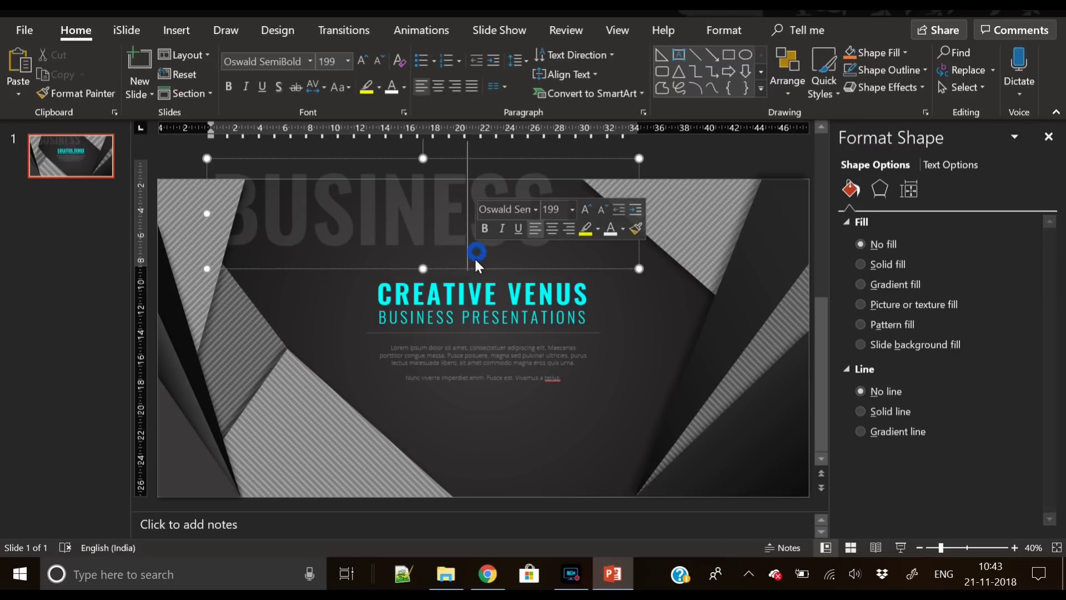
click(470, 269)
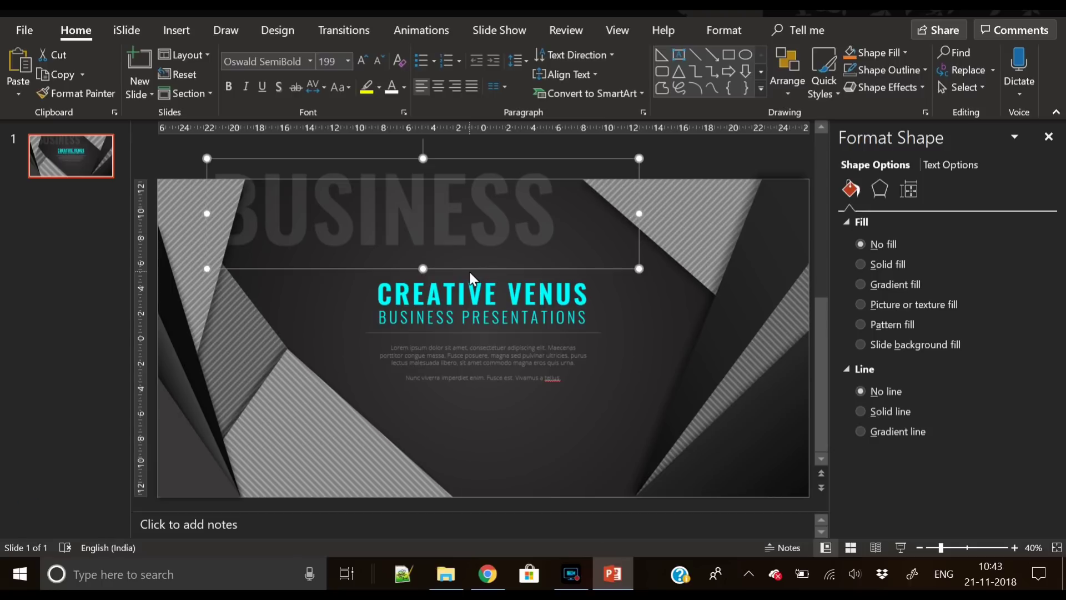
key(ctrl+v)
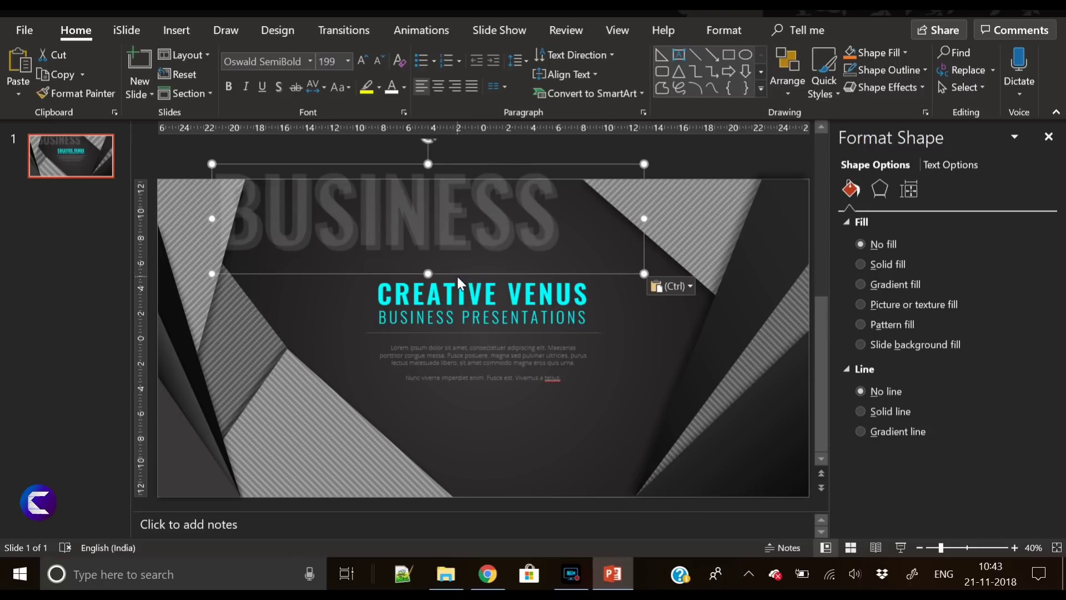
drag(457, 273, 707, 528)
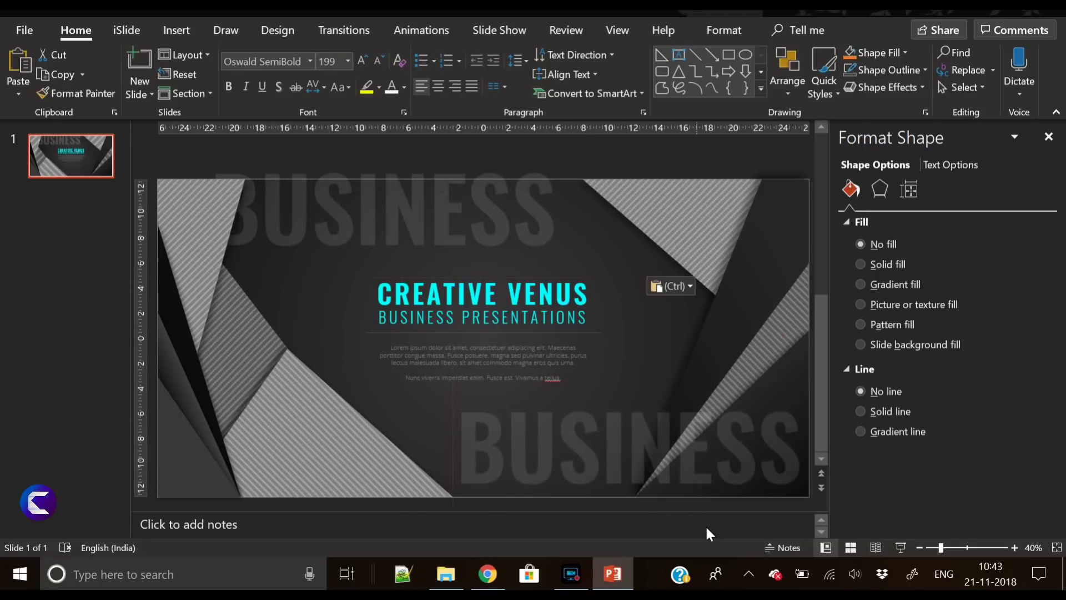
key(ctrl+z)
drag(499, 275, 546, 464)
click(514, 413)
Retype the copied word as PRESENTATIONS and shrink its font size.
double_click(515, 414)
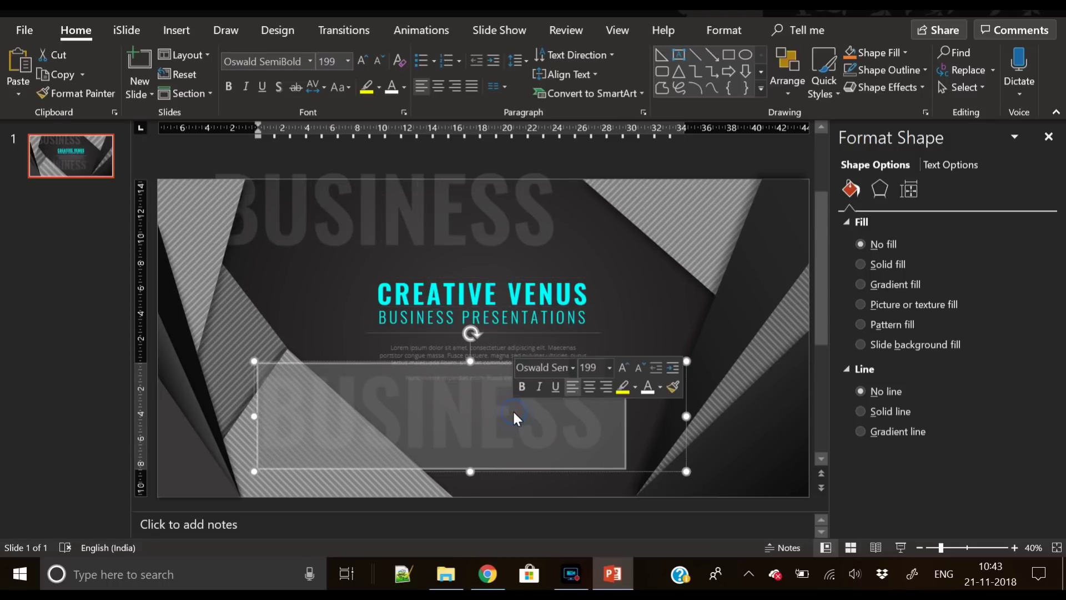
text(PRESENTATIONS)
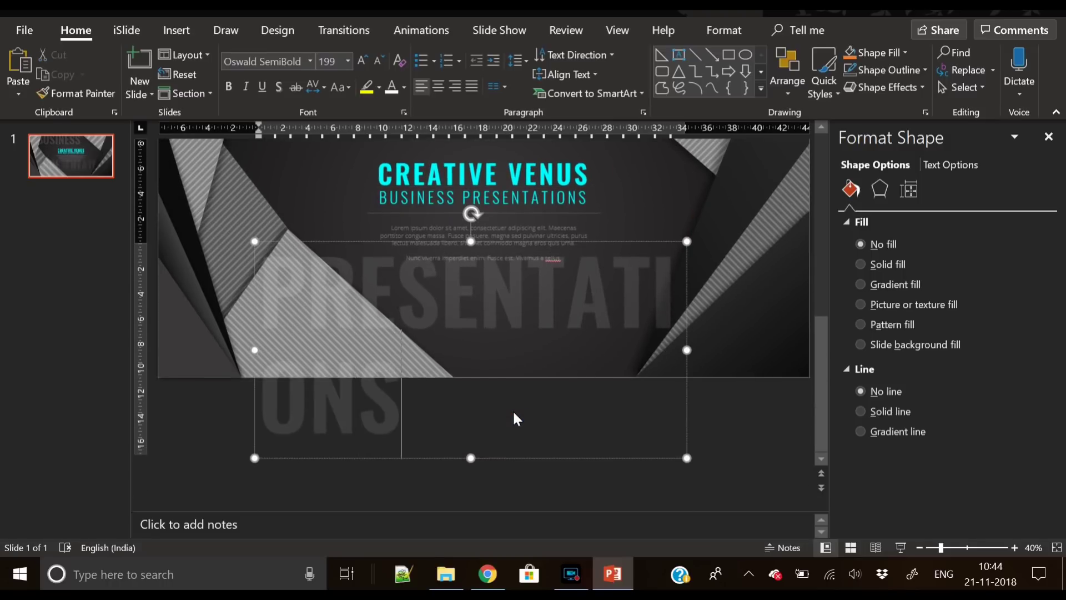
key(ctrl+a)
click(379, 62)
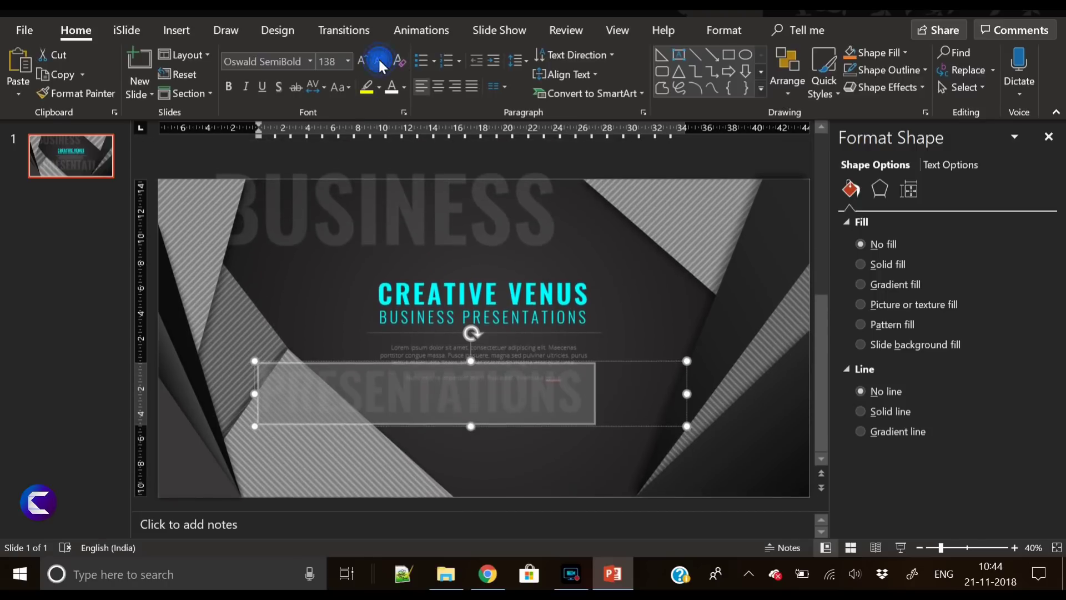
click(380, 61)
click(379, 61)
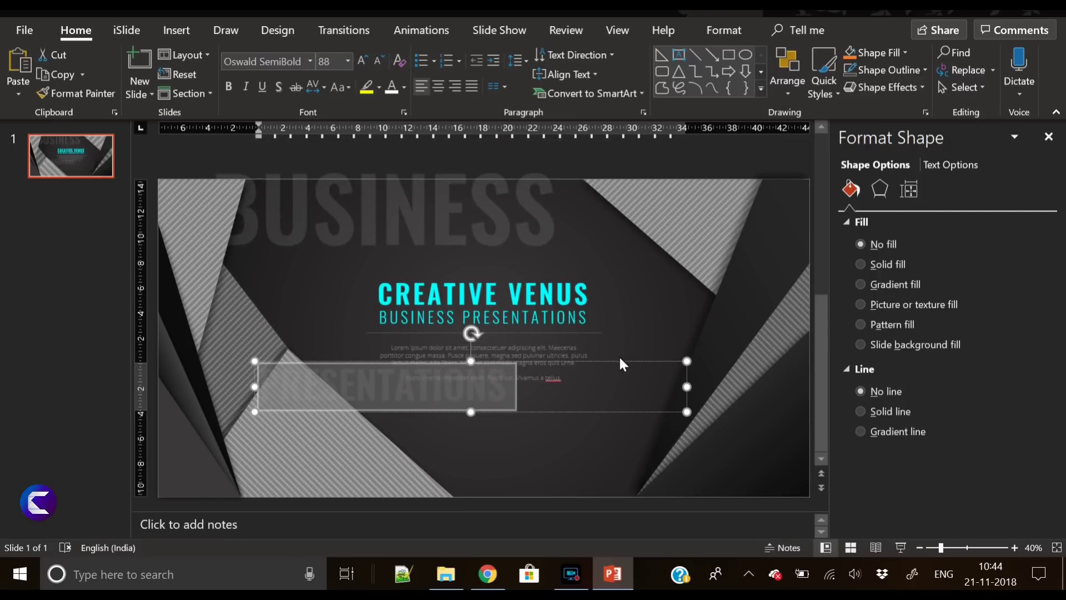
Set PRESENTATIONS to 115 pt, position it near the bottom, and send it behind the shapes.
drag(619, 358, 761, 426)
click(361, 59)
click(361, 59)
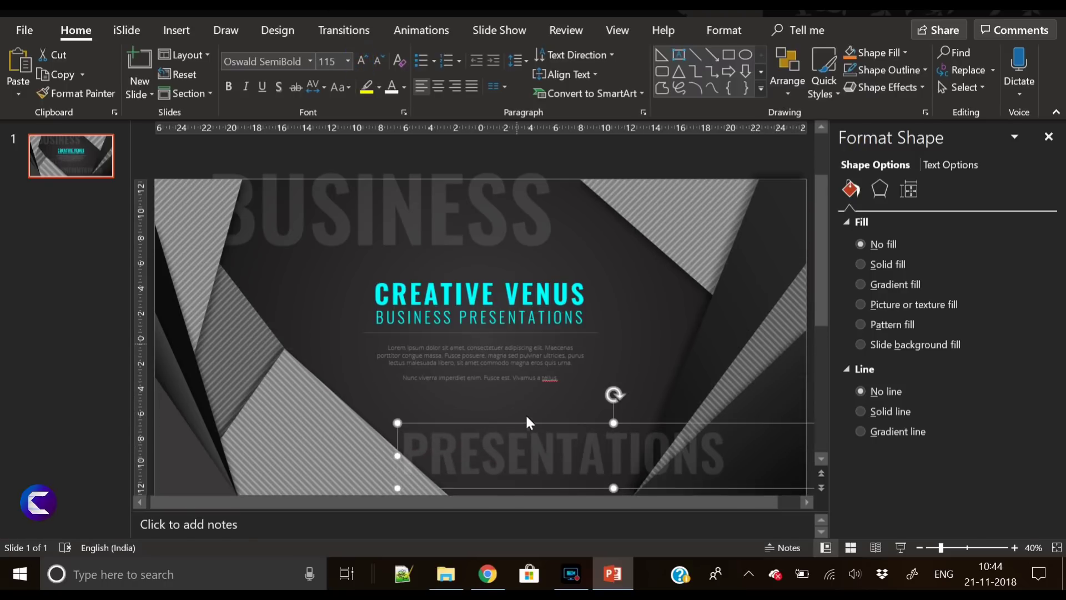
drag(526, 422, 528, 446)
right_click(528, 446)
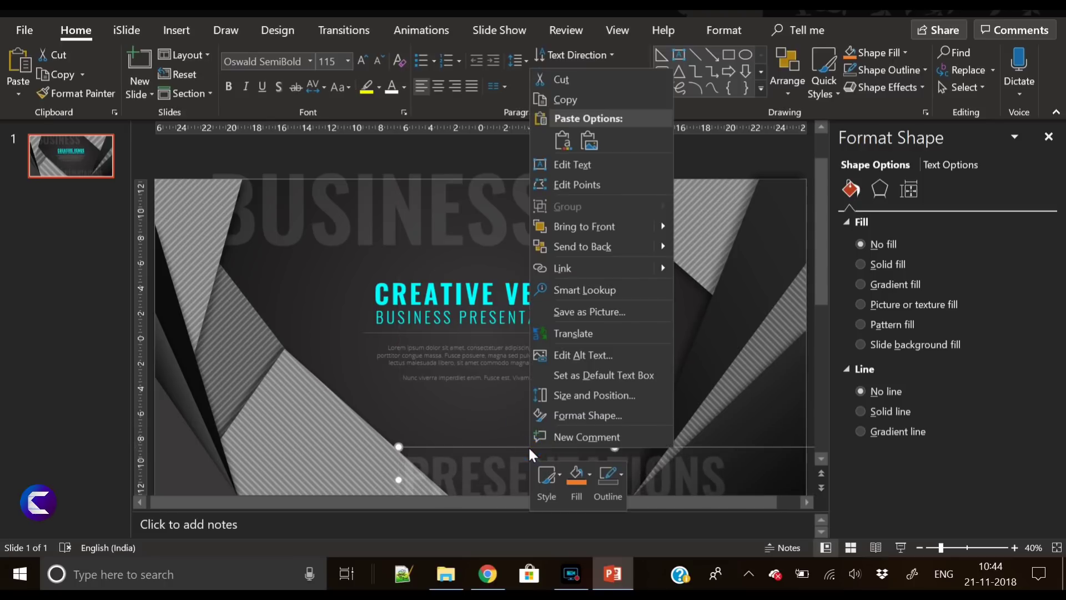
click(625, 245)
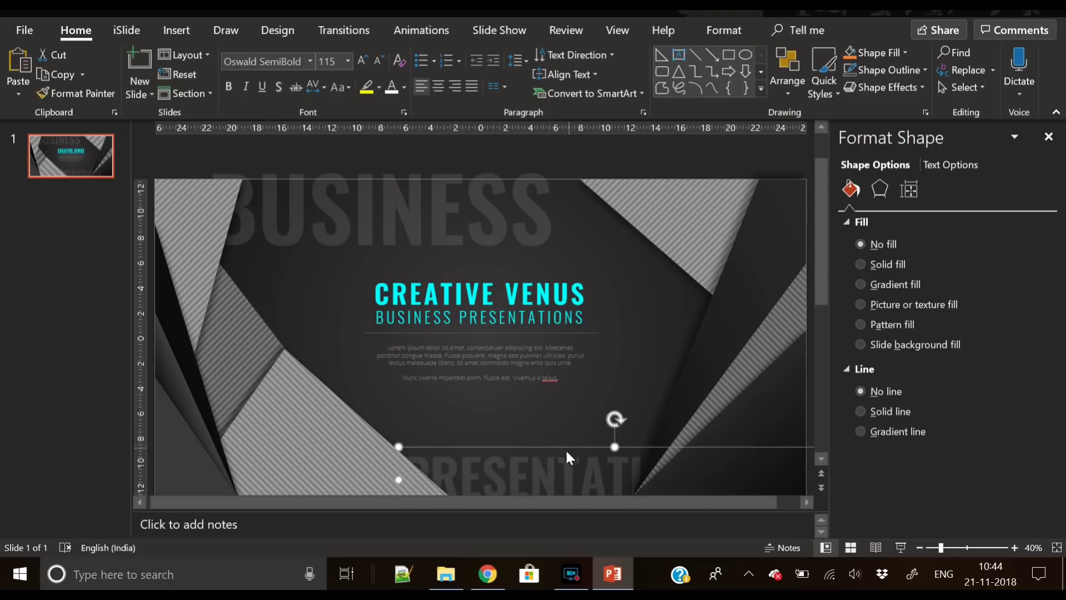
drag(565, 450, 528, 397)
Raise text fill transparency to 96% for PRESENTATIONS and 94% for BUSINESS.
click(938, 168)
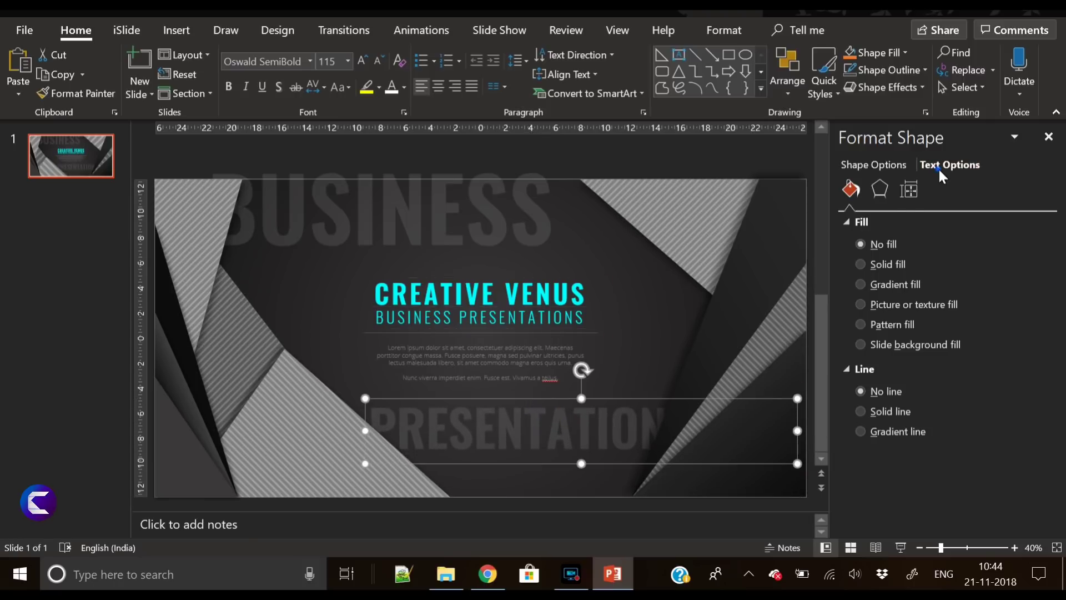
drag(982, 370, 978, 374)
double_click(516, 231)
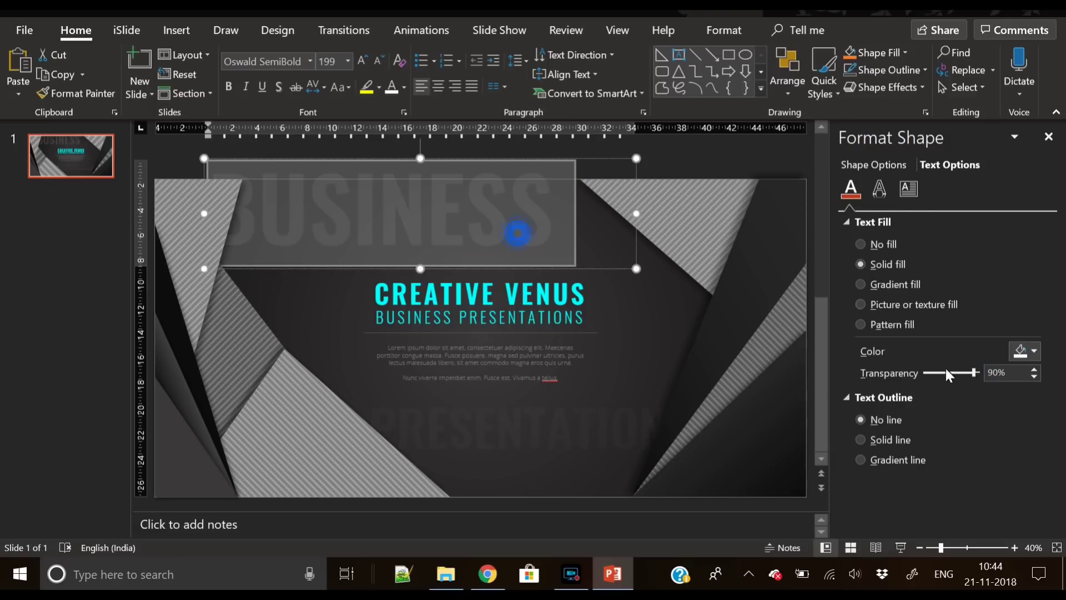
drag(974, 376, 978, 376)
Deselect everything to view the finished slide with its faded BUSINESS and PRESENTATIONS words.
click(652, 292)
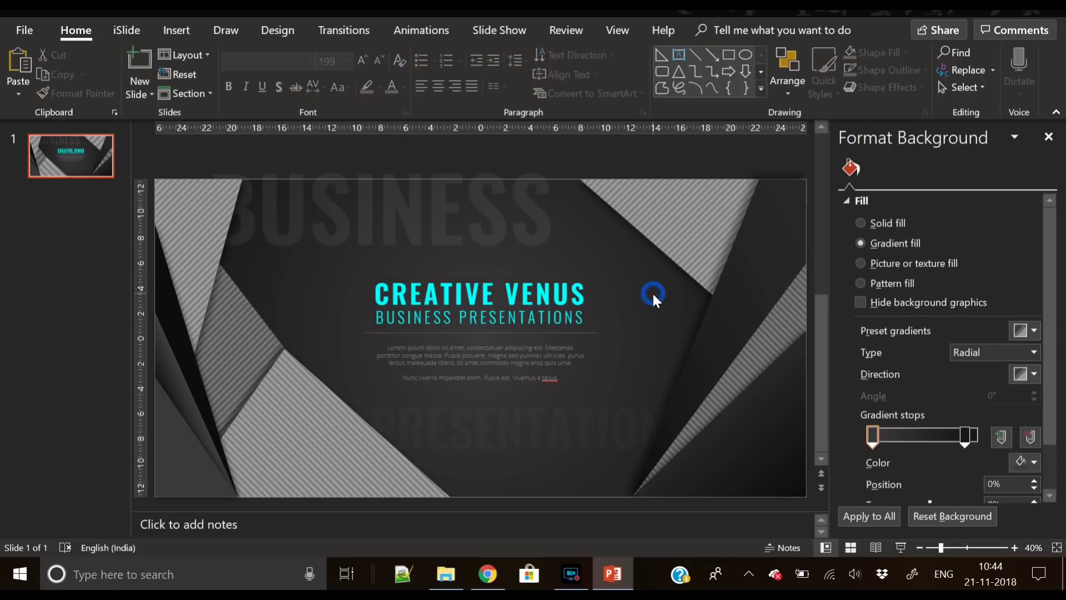